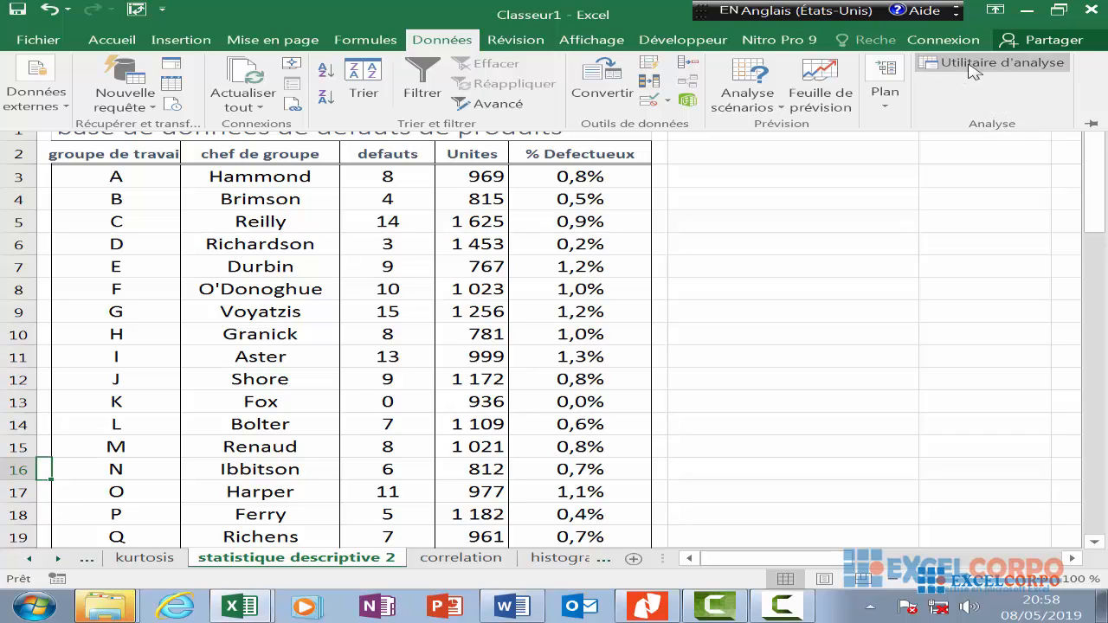
Open the data analysis tools and look through the full list, from the variance analyses to the z-test.
{"action": "left_click", "coordinate": [997, 69]}
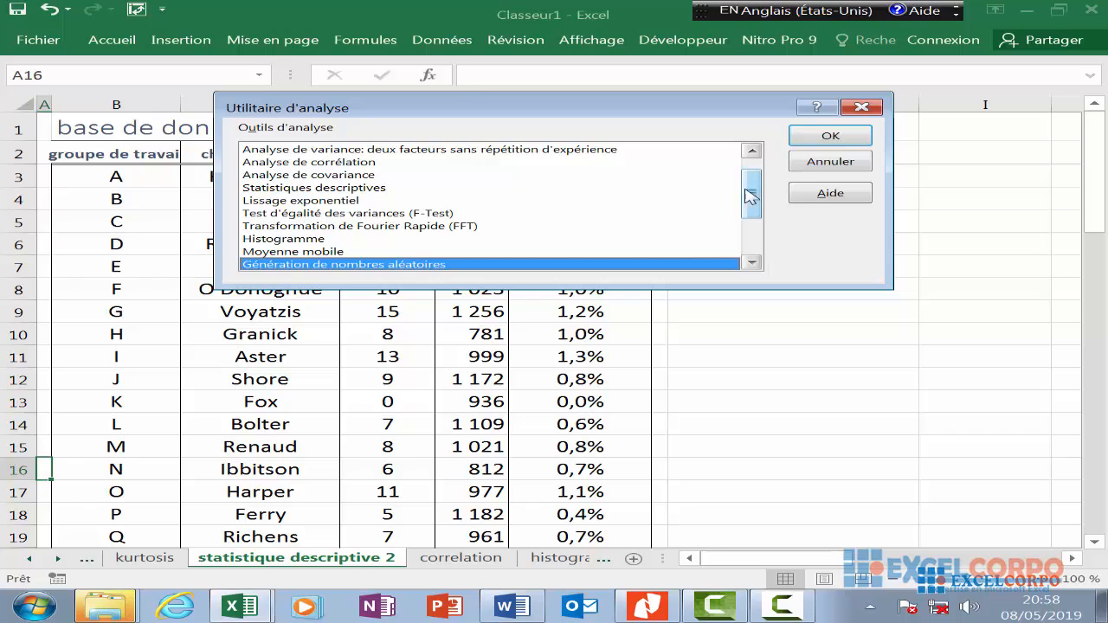
{"action": "mouse_move", "coordinate": [748, 192]}
{"action": "left_mouse_down"}
{"action": "mouse_move", "coordinate": [759, 157]}
{"action": "mouse_move", "coordinate": [755, 212]}
{"action": "left_mouse_up"}
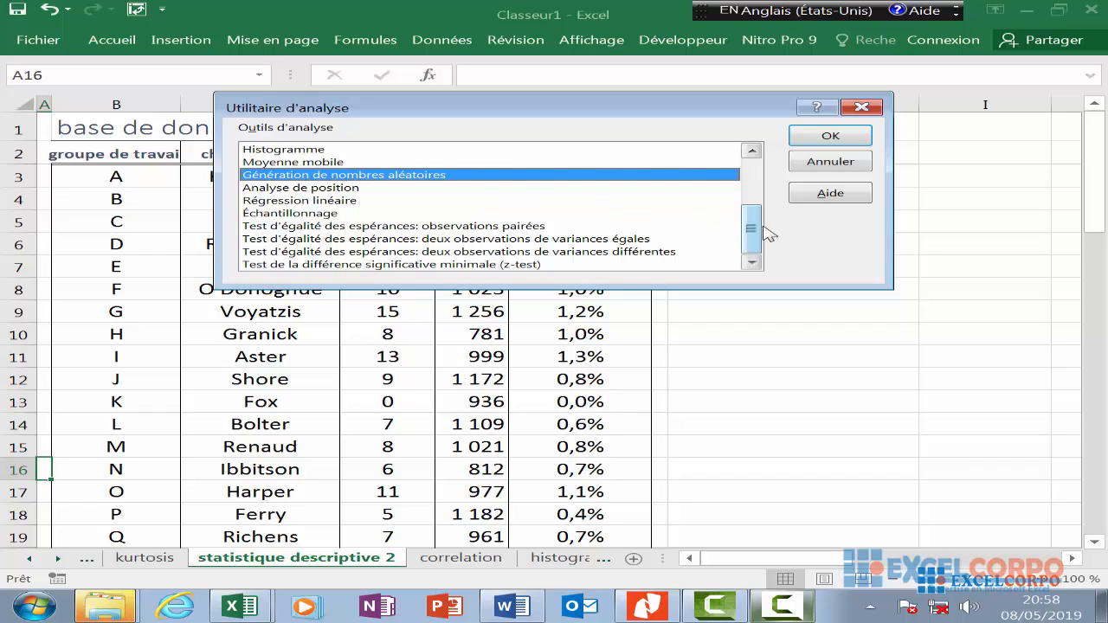
{"action": "left_click_drag", "start_coordinate": [755, 230], "coordinate": [753, 170]}
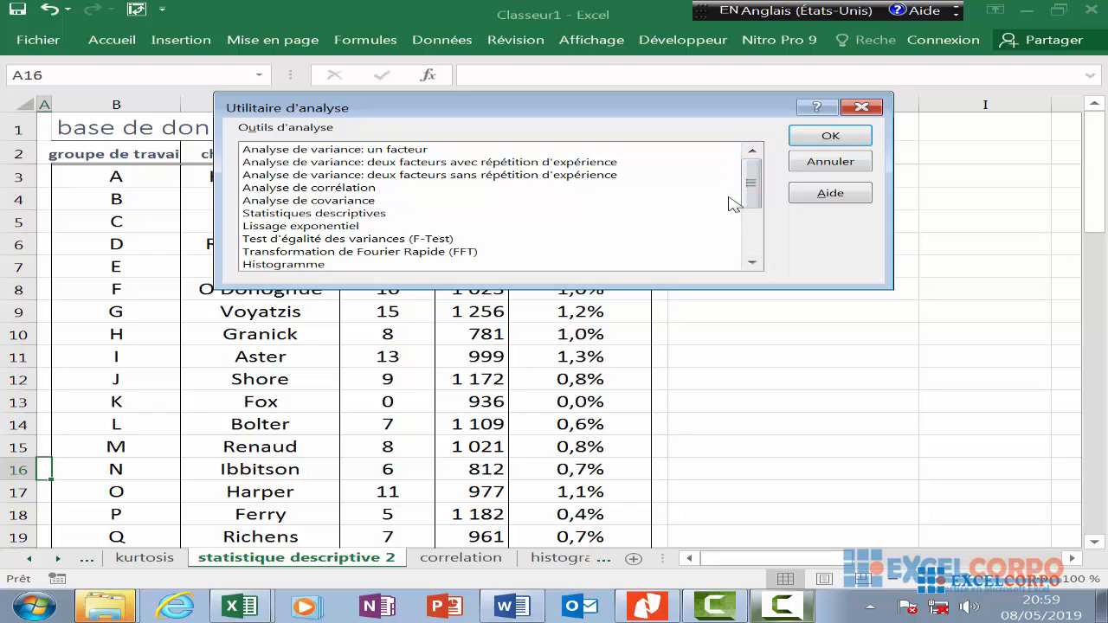
{"action": "left_click_drag", "start_coordinate": [751, 184], "coordinate": [753, 224]}
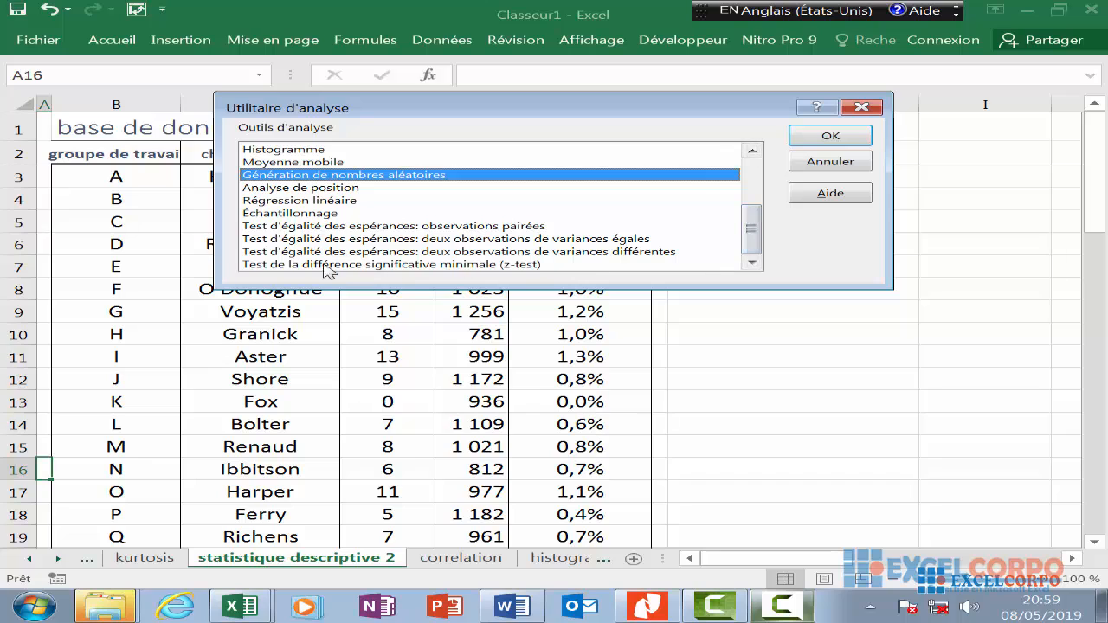
{"action": "left_click", "coordinate": [459, 265]}
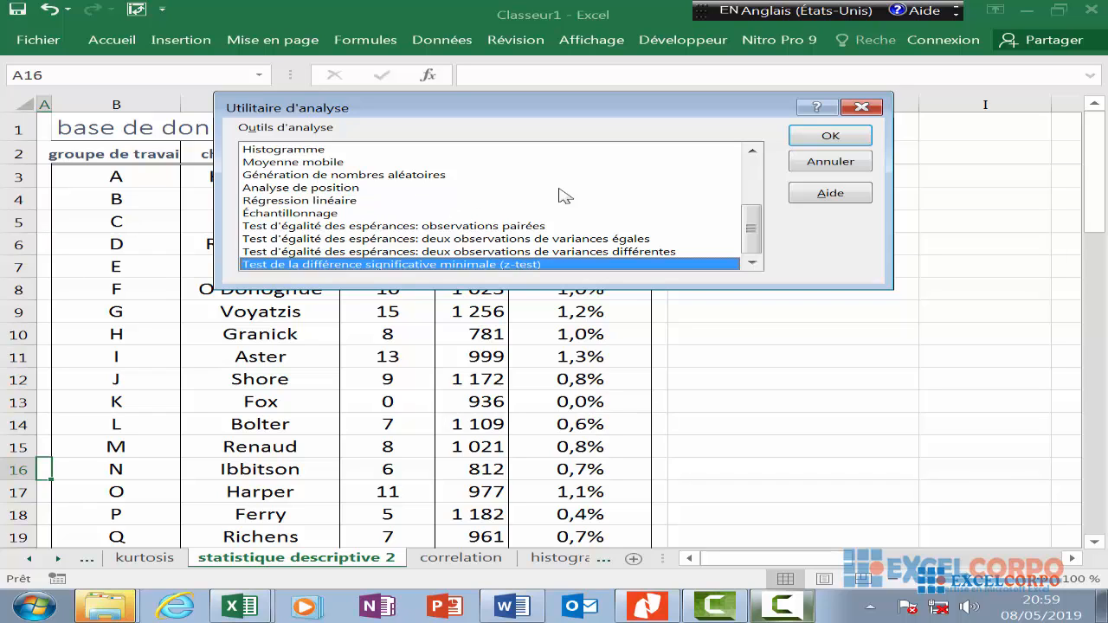
{"action": "left_click_drag", "start_coordinate": [754, 227], "coordinate": [767, 160]}
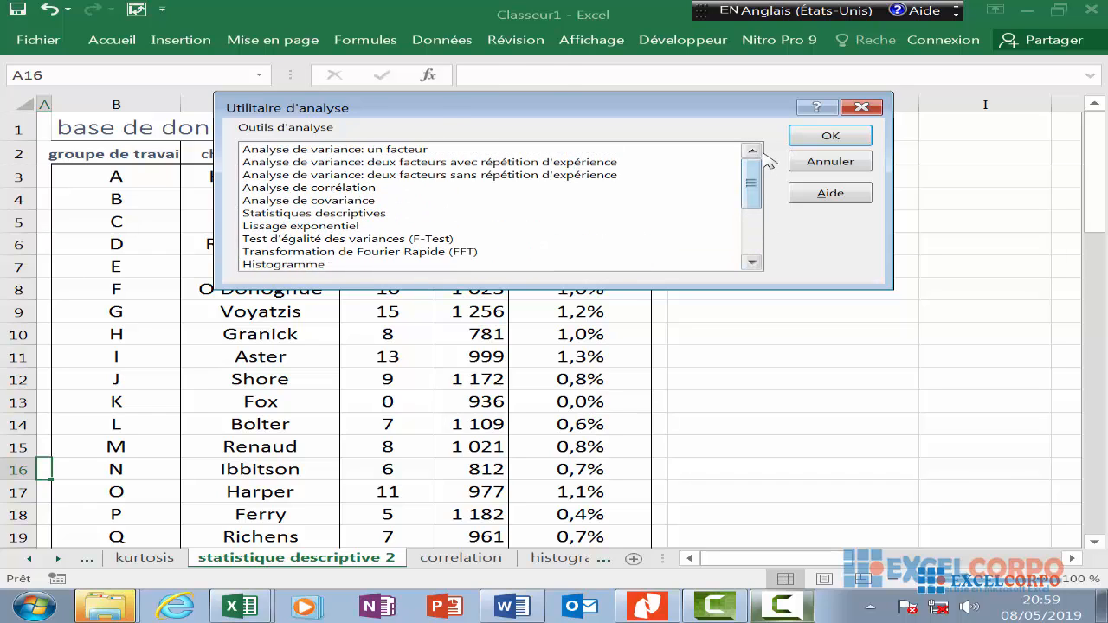
Review the single-factor and both two-factor variance analyses and the correlation analysis among the analysis tools, then close the list.
{"action": "left_click", "coordinate": [404, 149]}
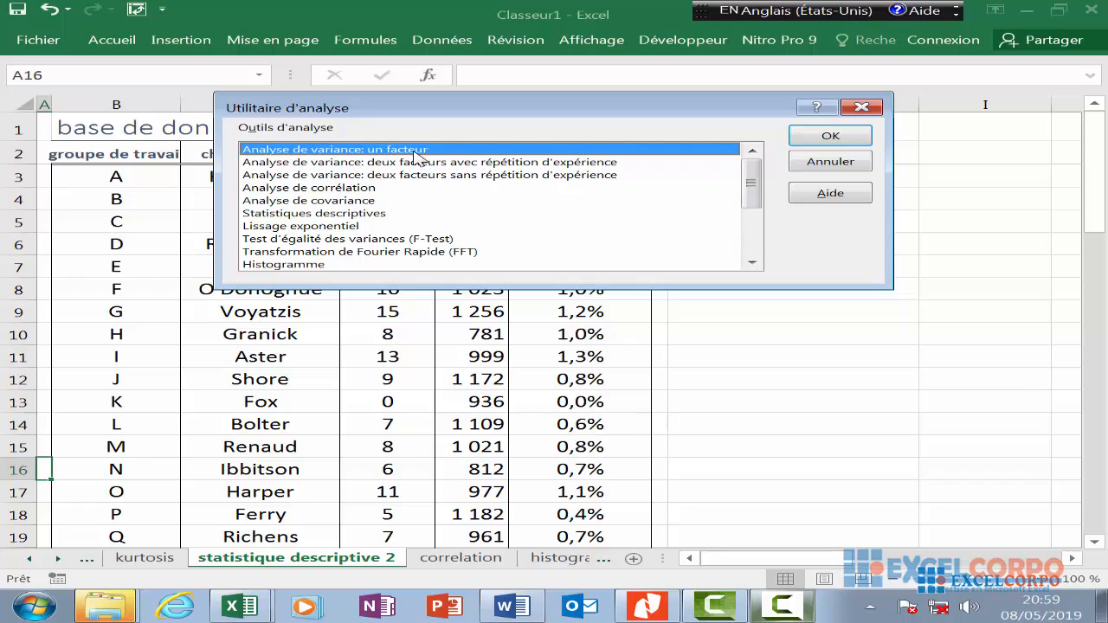
{"action": "left_click", "coordinate": [369, 164]}
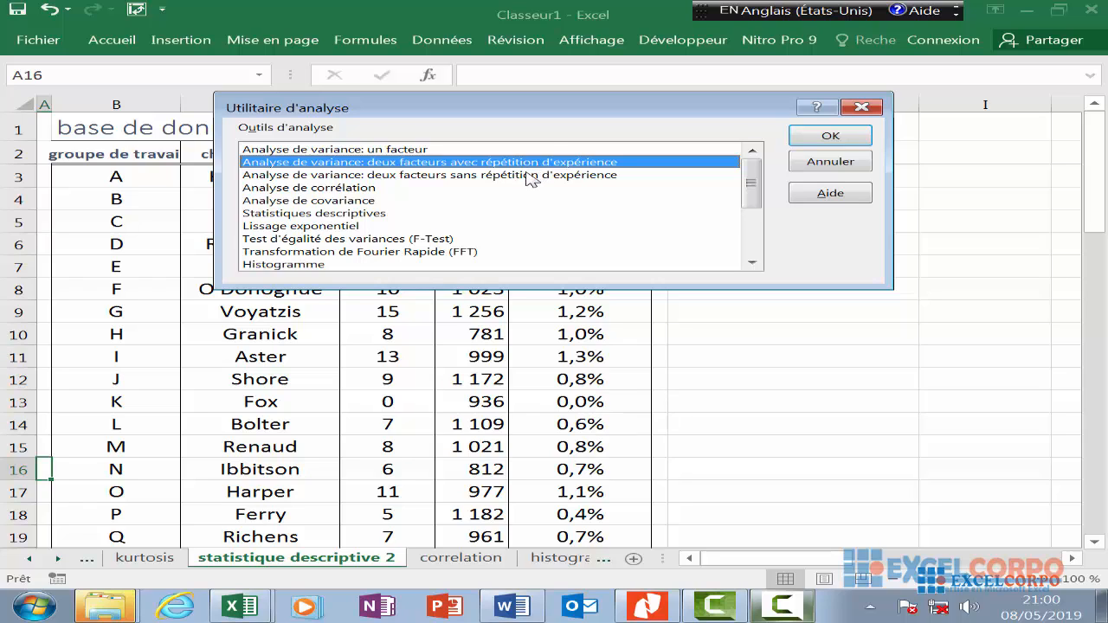
{"action": "left_click", "coordinate": [530, 177]}
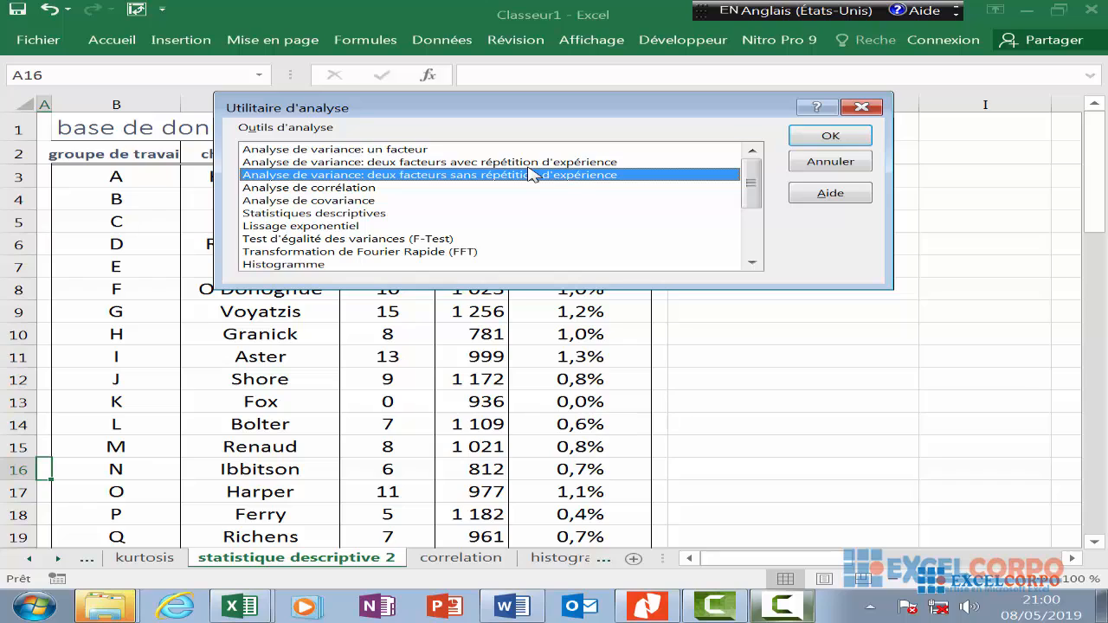
{"action": "left_click", "coordinate": [395, 187]}
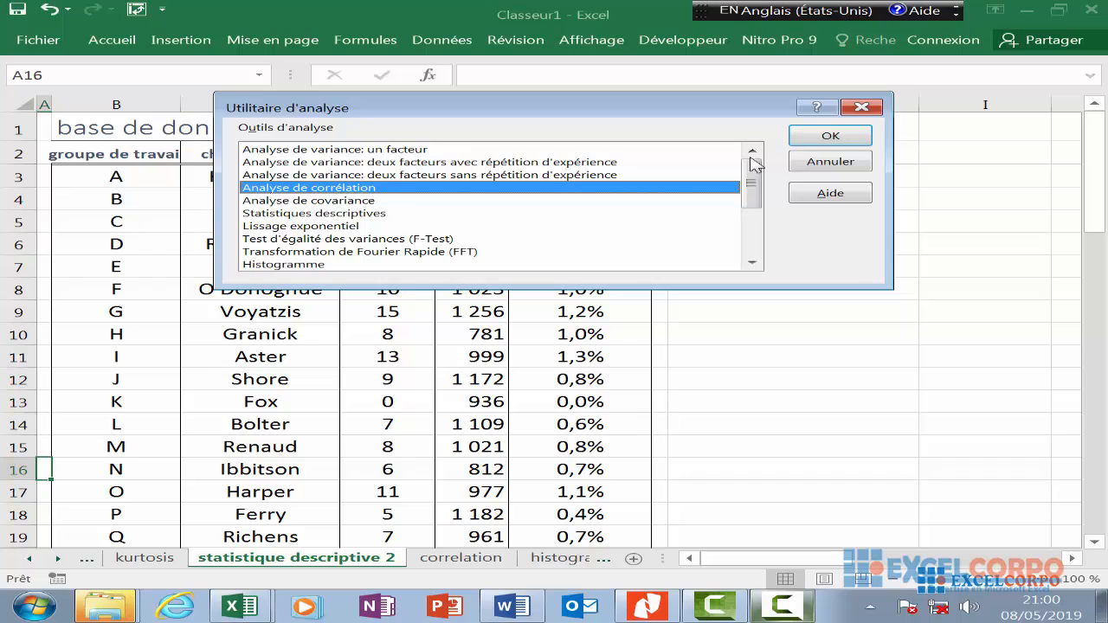
{"action": "left_click", "coordinate": [861, 106]}
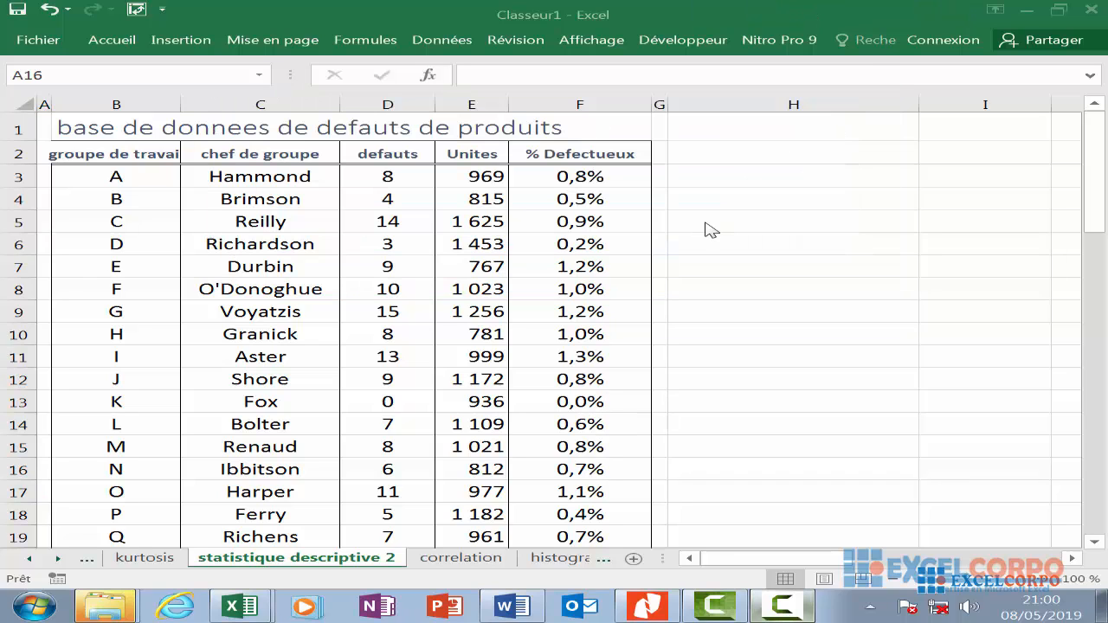
Look up the COEFFICIENT.CORRELATION function among the statistical functions and view its description.
{"action": "left_click", "coordinate": [425, 75]}
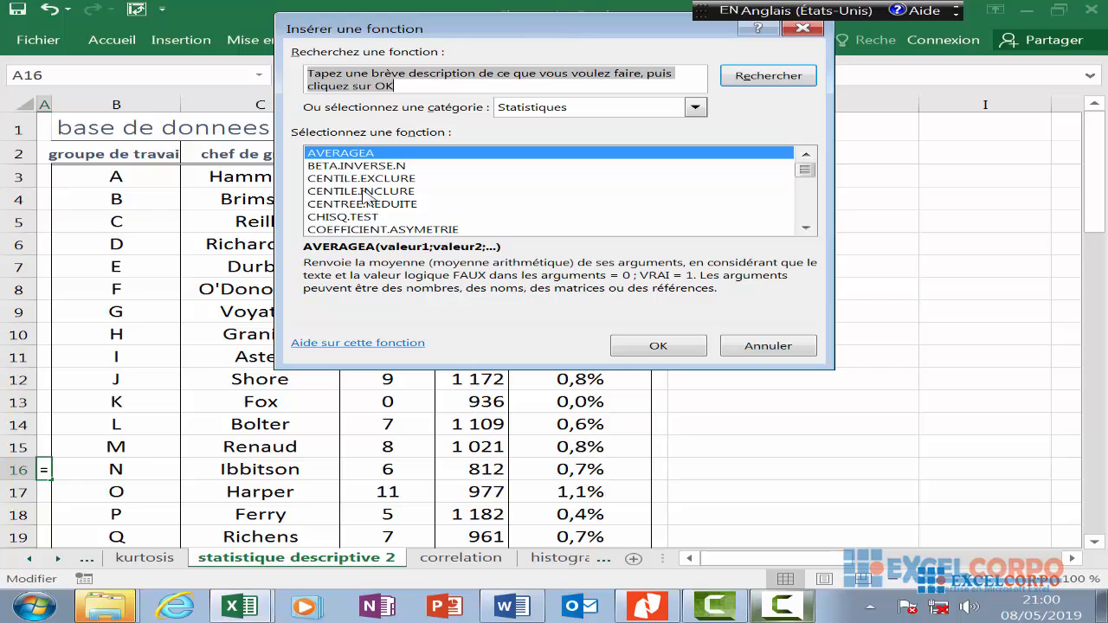
{"action": "type", "text": "c"}
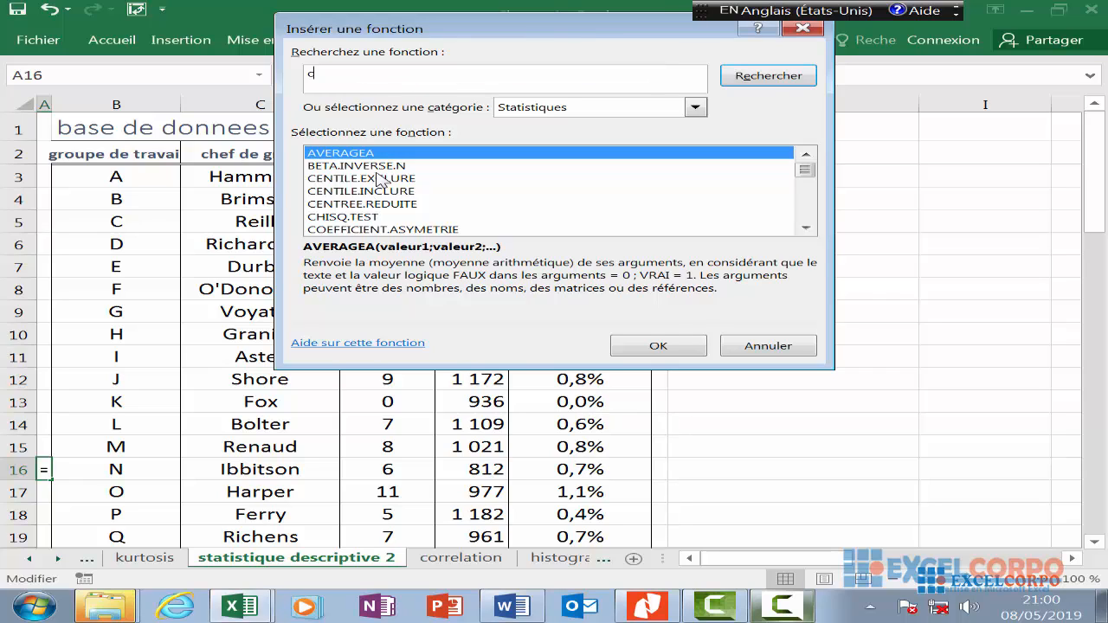
{"action": "left_click", "coordinate": [372, 190]}
{"action": "key", "text": "Down"}
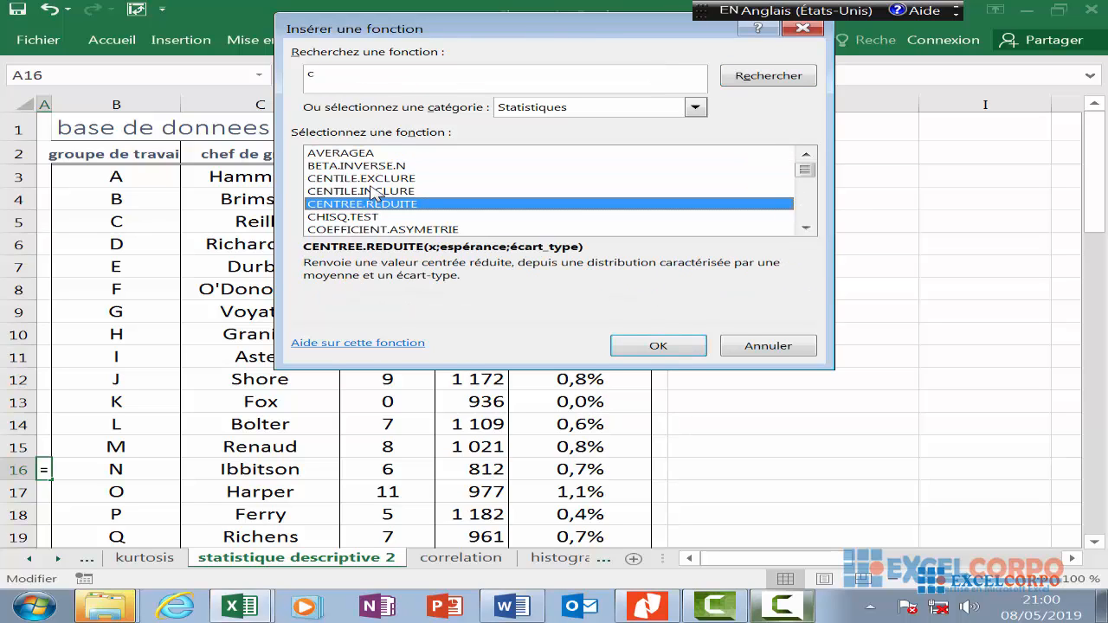
{"action": "scroll", "coordinate": [381, 216], "scroll_direction": "down", "scroll_amount": 2}
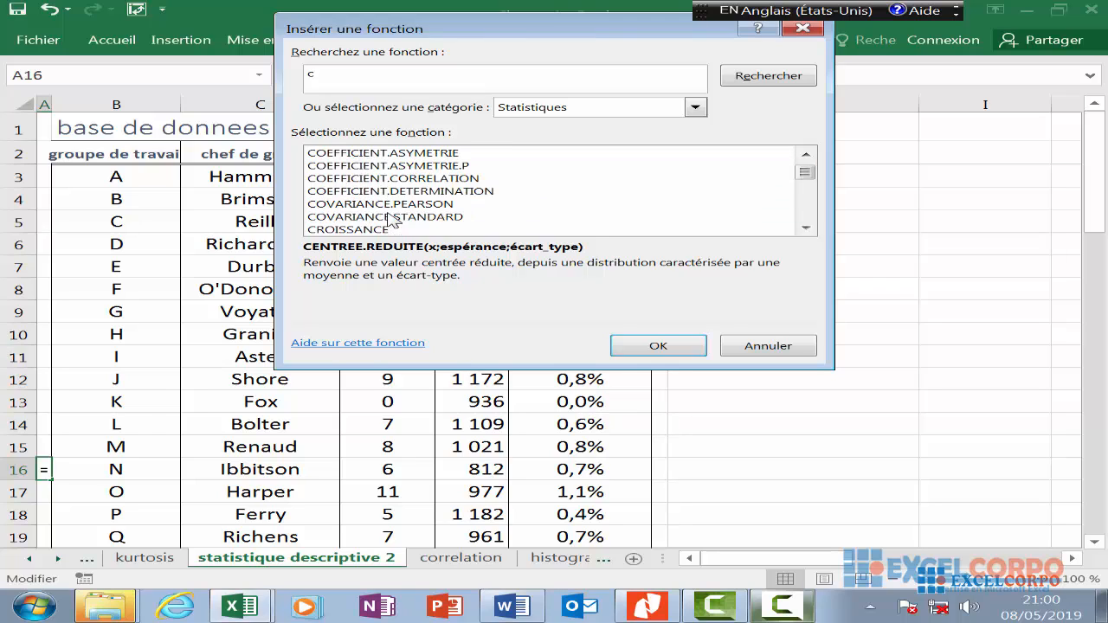
{"action": "left_click", "coordinate": [407, 179]}
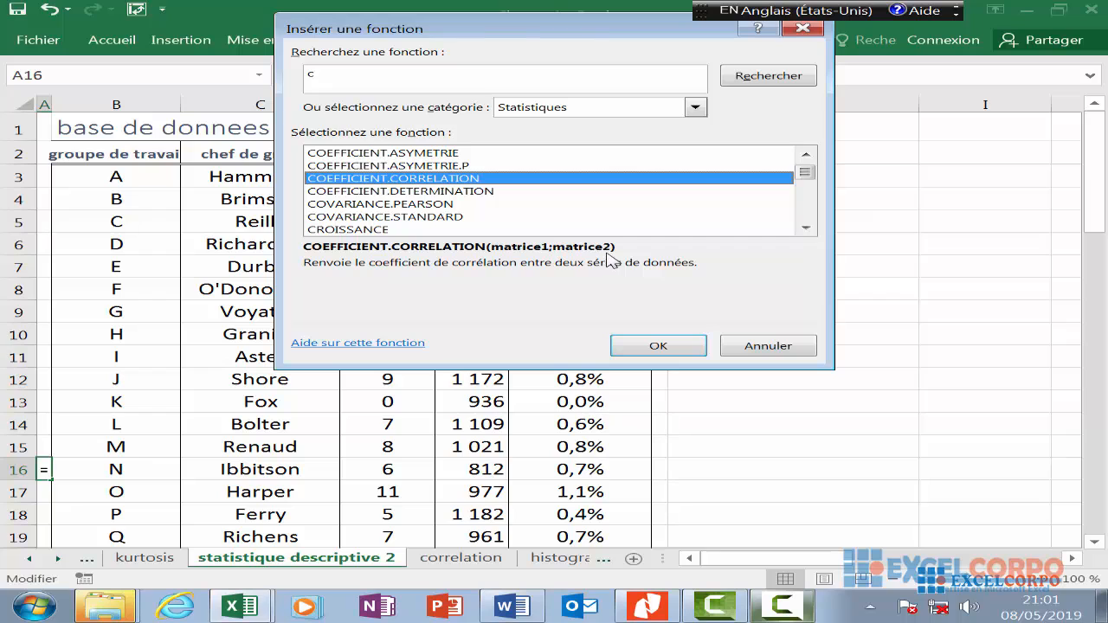
Examine the Matrice1 and Matrice2 arguments of COEFFICIENT.CORRELATION and close its argument dialog without inserting the function.
{"action": "left_click", "coordinate": [658, 346]}
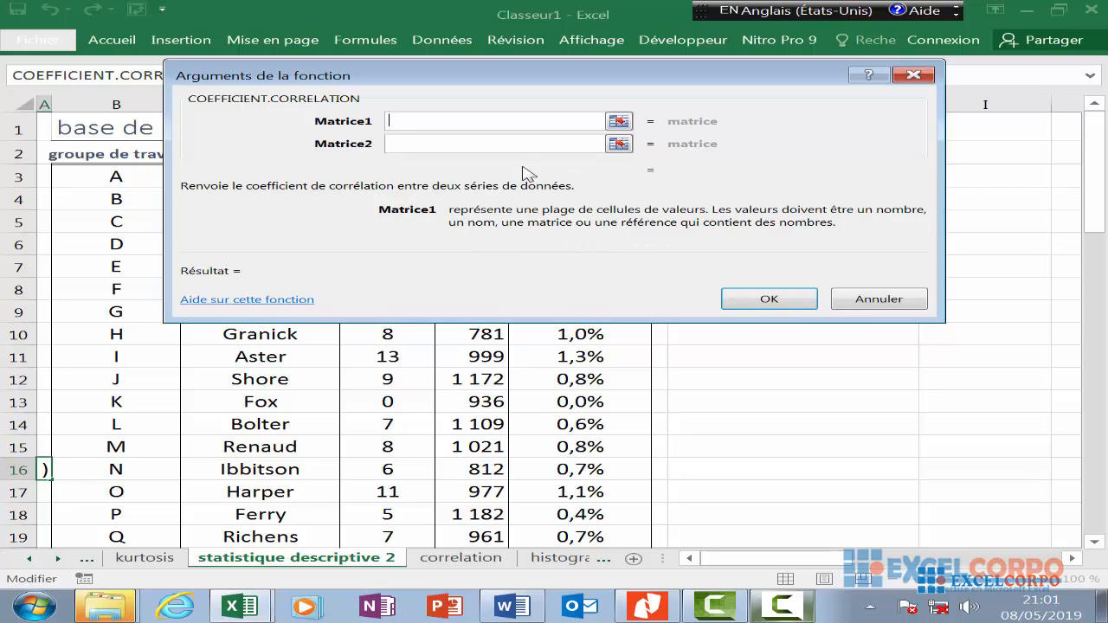
{"action": "left_click", "coordinate": [414, 144]}
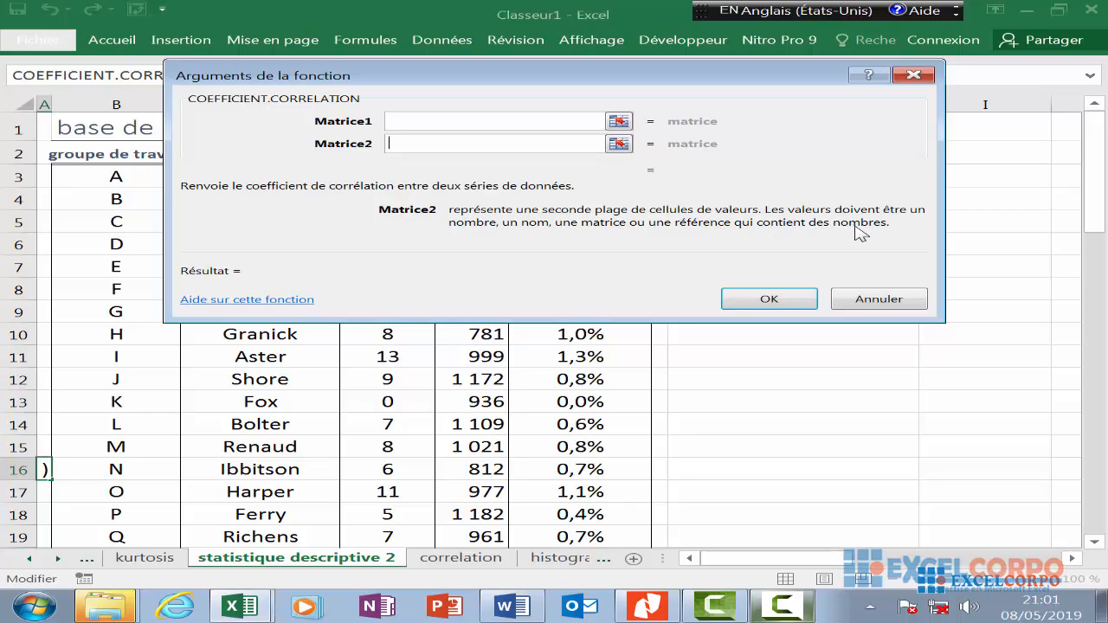
{"action": "left_click", "coordinate": [913, 75]}
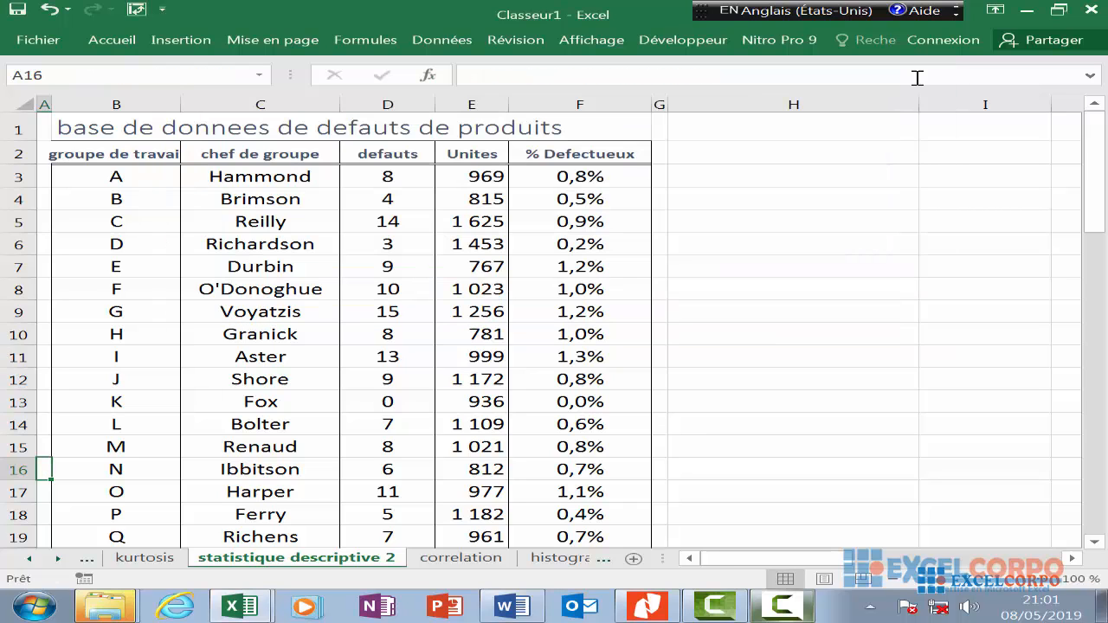
Reopen the data analysis tools, review the correlation and covariance analysis entries, and close the list.
{"action": "left_click", "coordinate": [441, 40]}
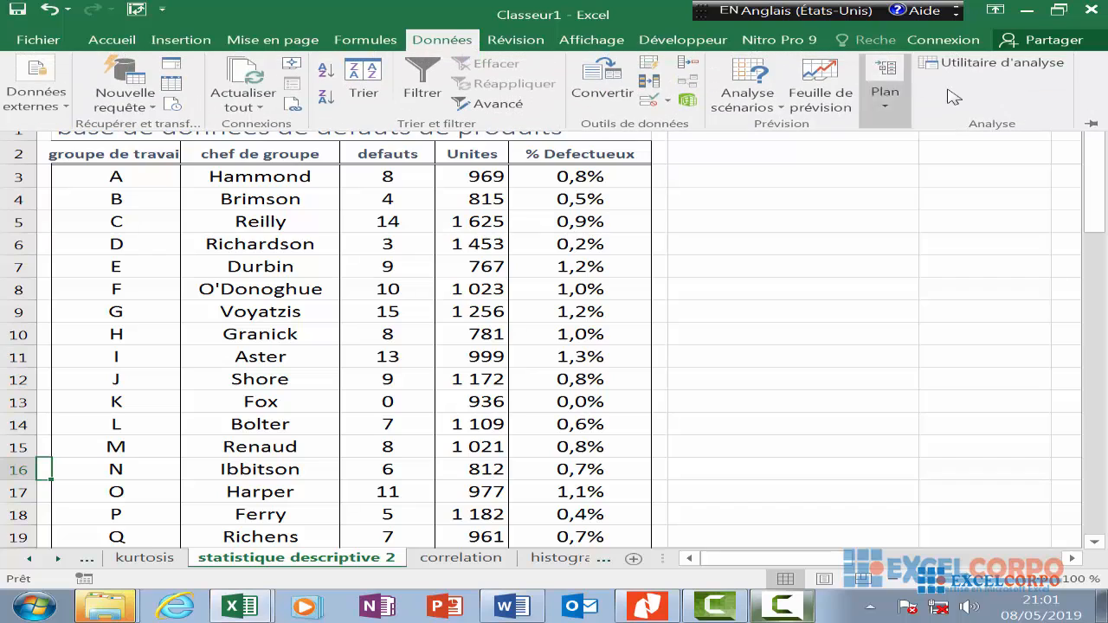
{"action": "left_click", "coordinate": [990, 71]}
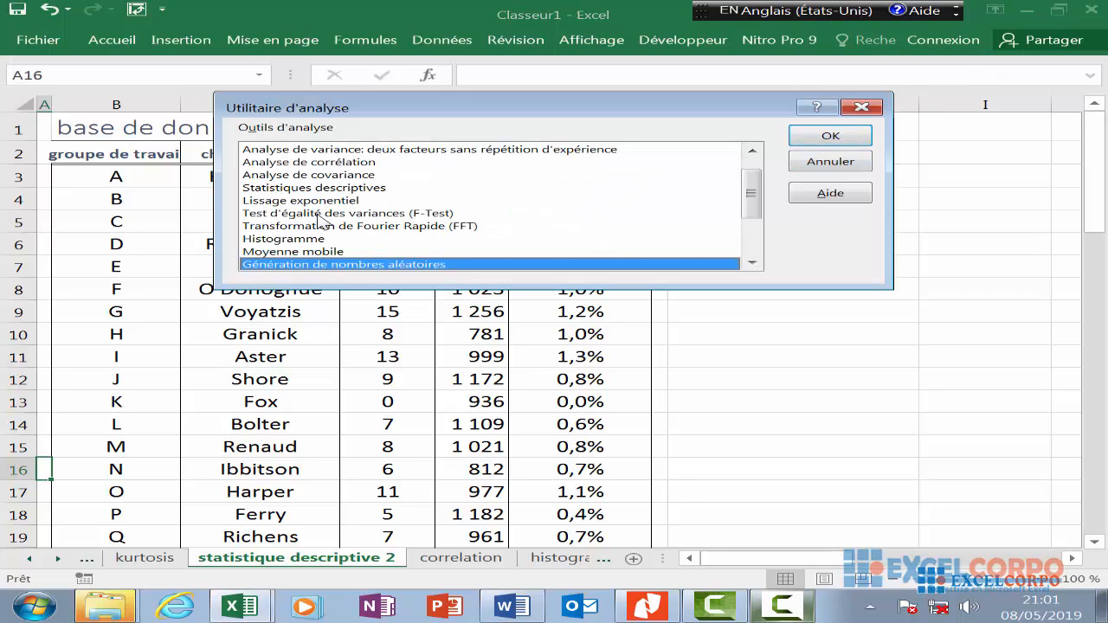
{"action": "left_click", "coordinate": [316, 164]}
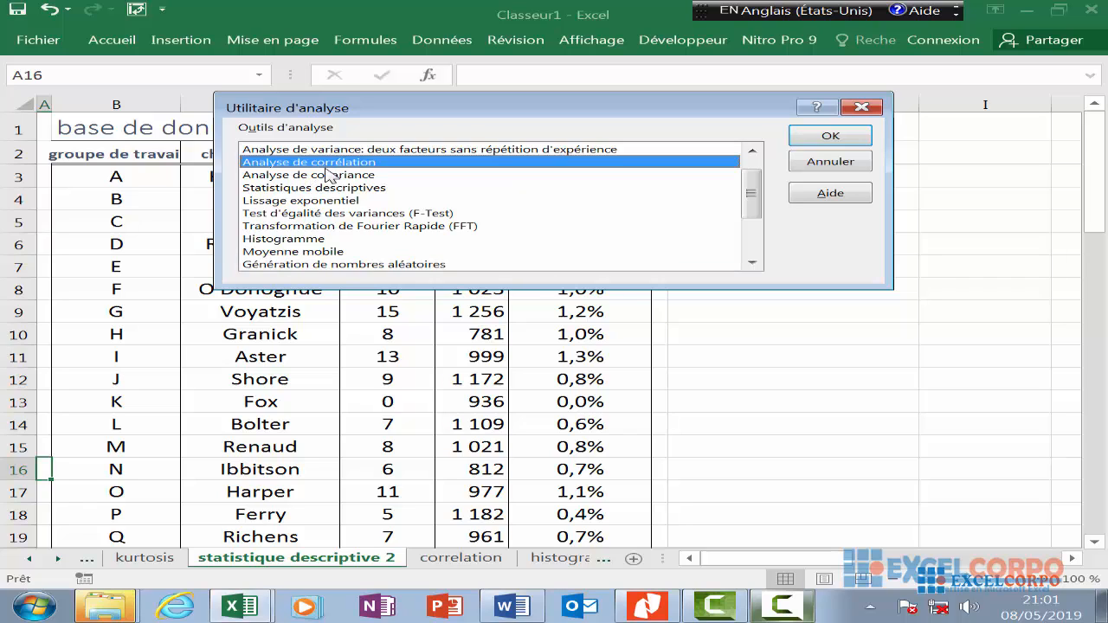
{"action": "left_click", "coordinate": [329, 176]}
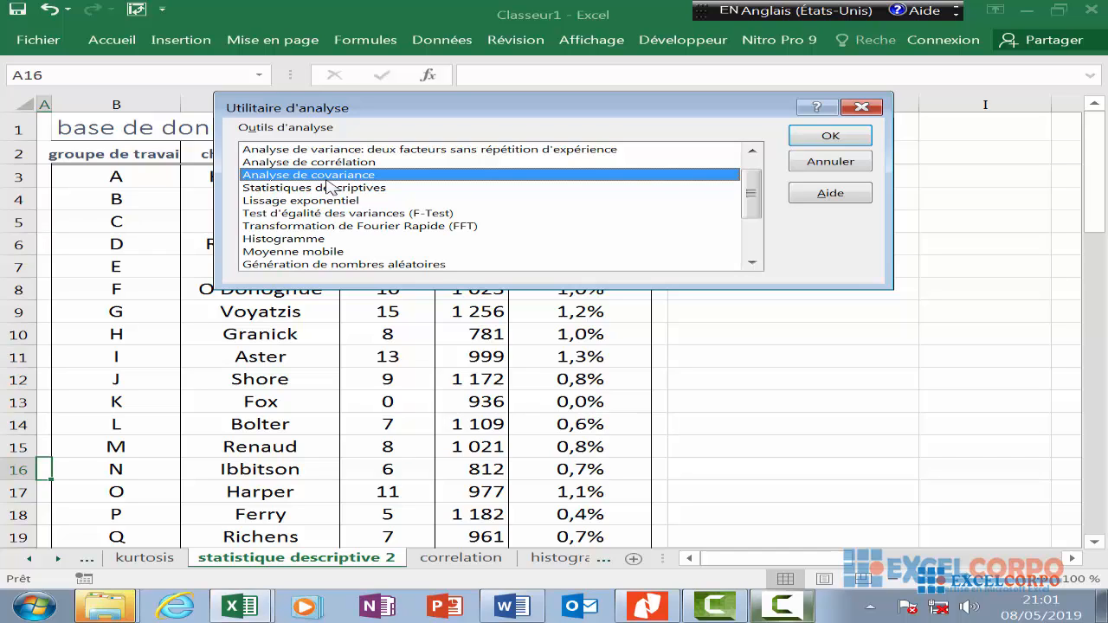
{"action": "left_click", "coordinate": [862, 108]}
From cell H3, look up the statistical functions COVARIANCE.PEARSON and COVARIANCE.STANDARD and compare their descriptions.
{"action": "left_click", "coordinate": [795, 180]}
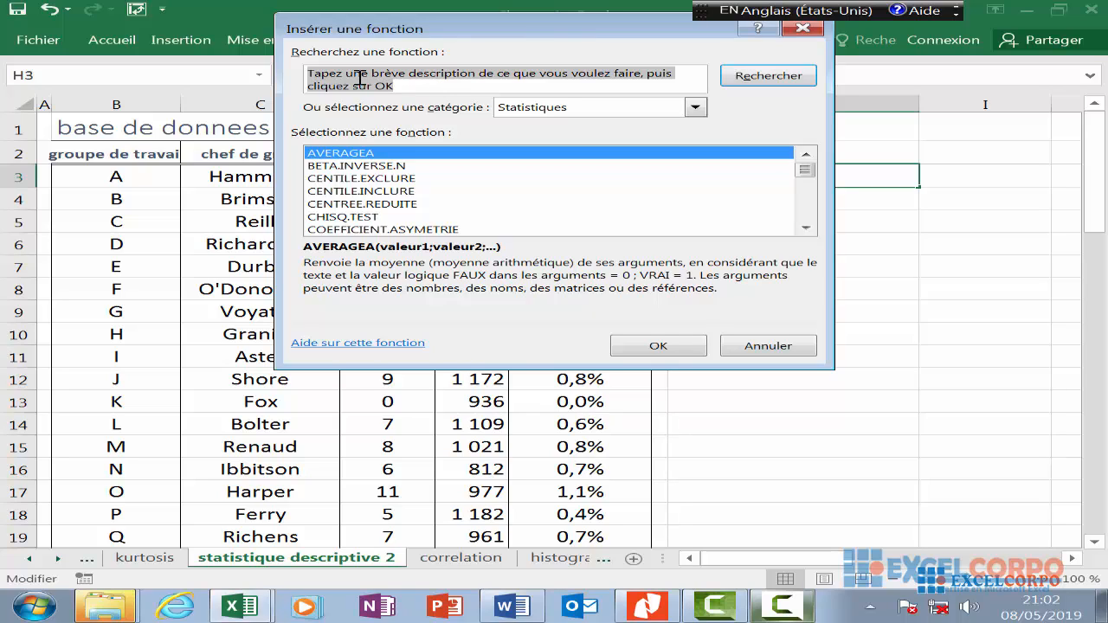
{"action": "left_click", "coordinate": [394, 180]}
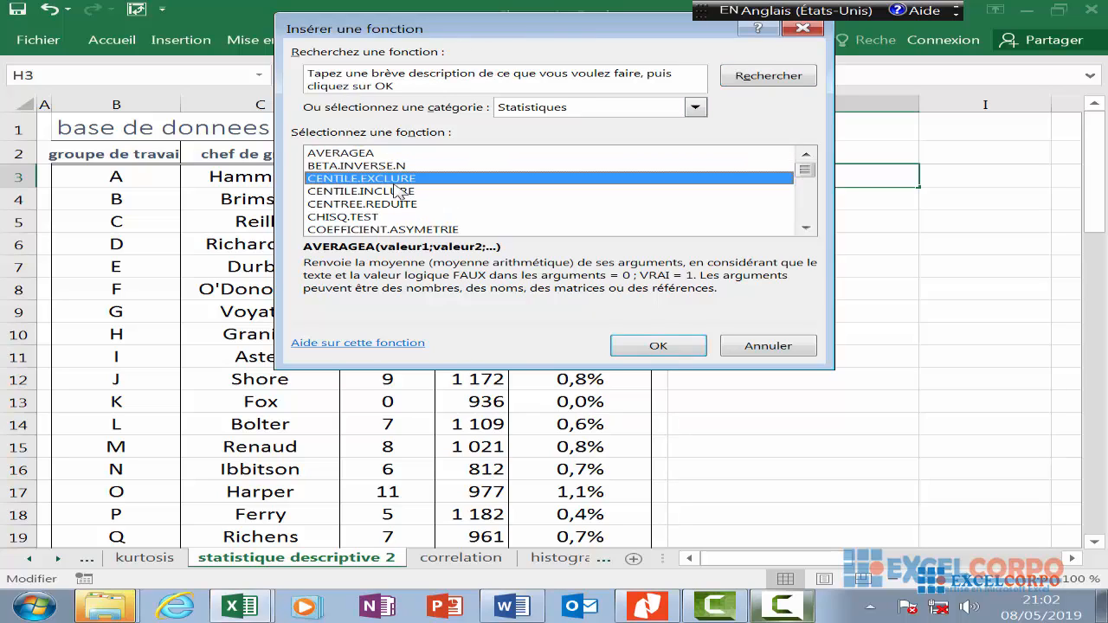
{"action": "left_click", "coordinate": [394, 190]}
{"action": "scroll", "coordinate": [395, 189], "scroll_direction": "down", "scroll_amount": 2}
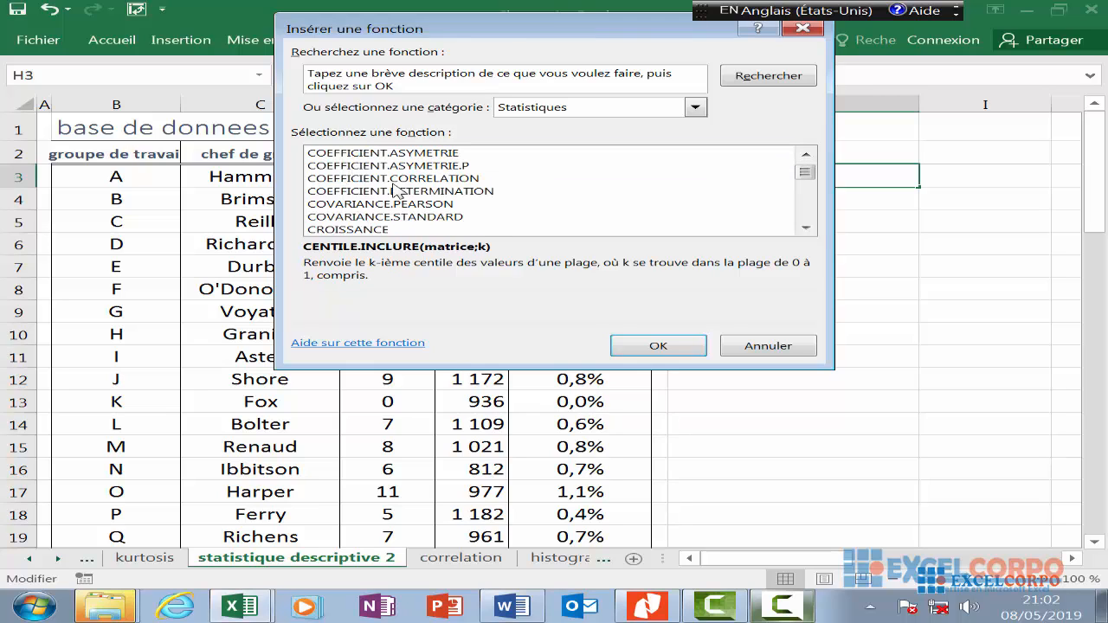
{"action": "scroll", "coordinate": [394, 189], "scroll_direction": "down", "scroll_amount": 1}
{"action": "scroll", "coordinate": [394, 190], "scroll_direction": "up", "scroll_amount": 1}
{"action": "left_click", "coordinate": [415, 206]}
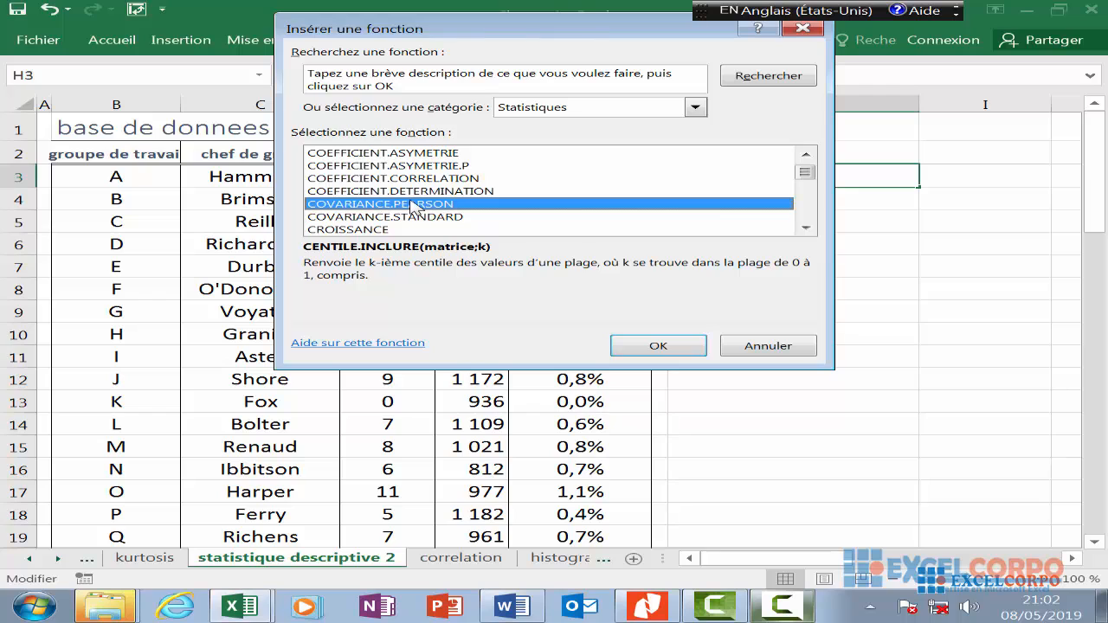
{"action": "left_click", "coordinate": [412, 219]}
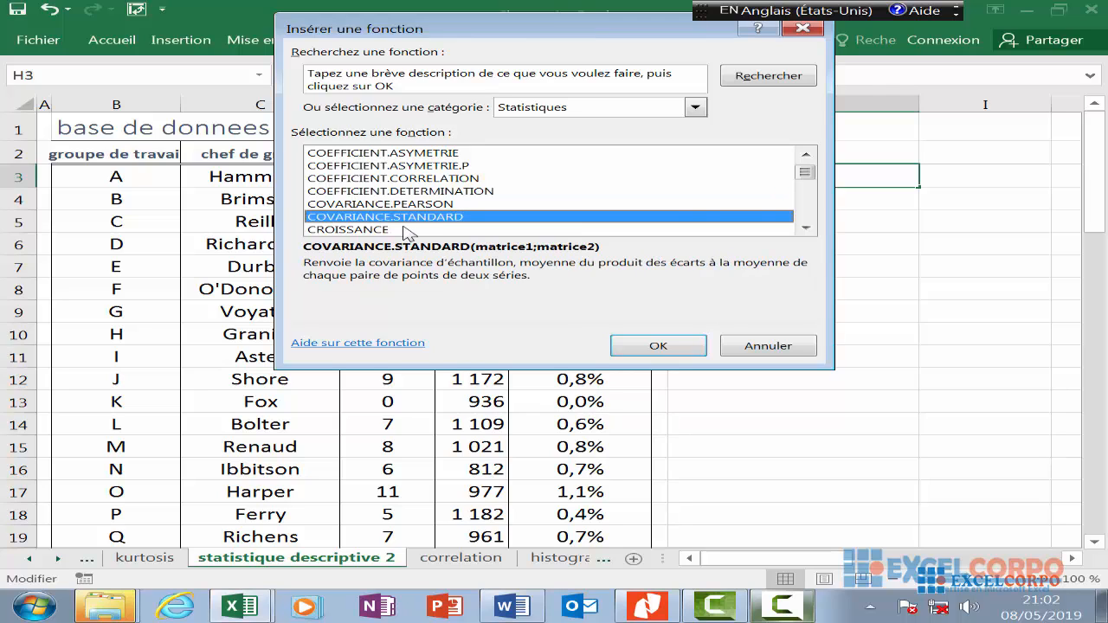
{"action": "scroll", "coordinate": [414, 223], "scroll_direction": "down", "scroll_amount": 1}
{"action": "scroll", "coordinate": [414, 224], "scroll_direction": "up", "scroll_amount": 2}
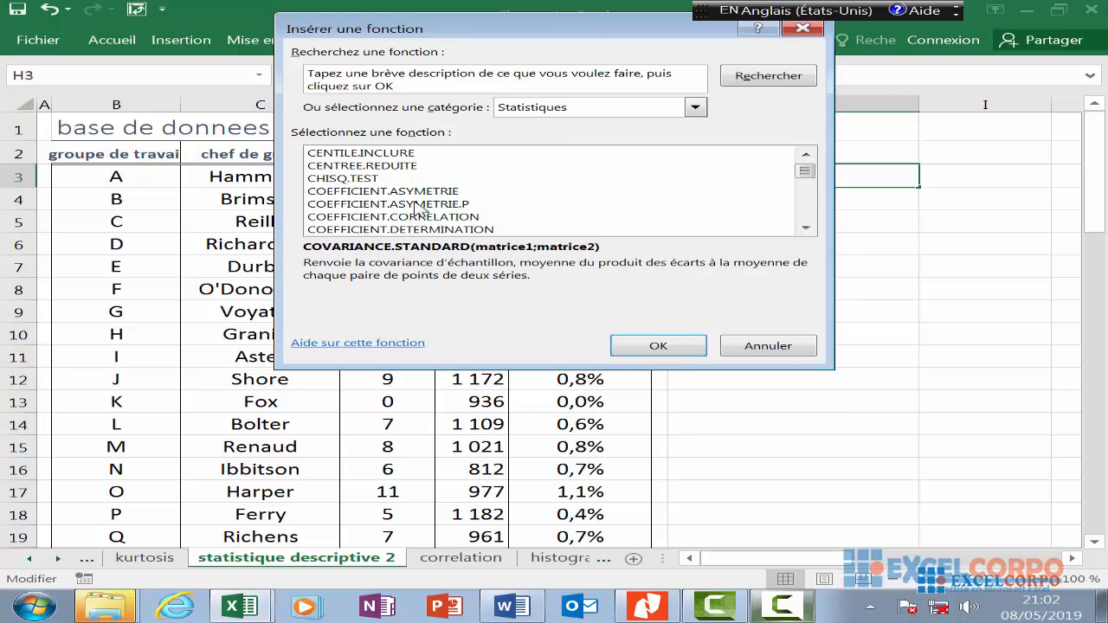
{"action": "scroll", "coordinate": [419, 208], "scroll_direction": "down", "scroll_amount": 1}
{"action": "left_click", "coordinate": [419, 205]}
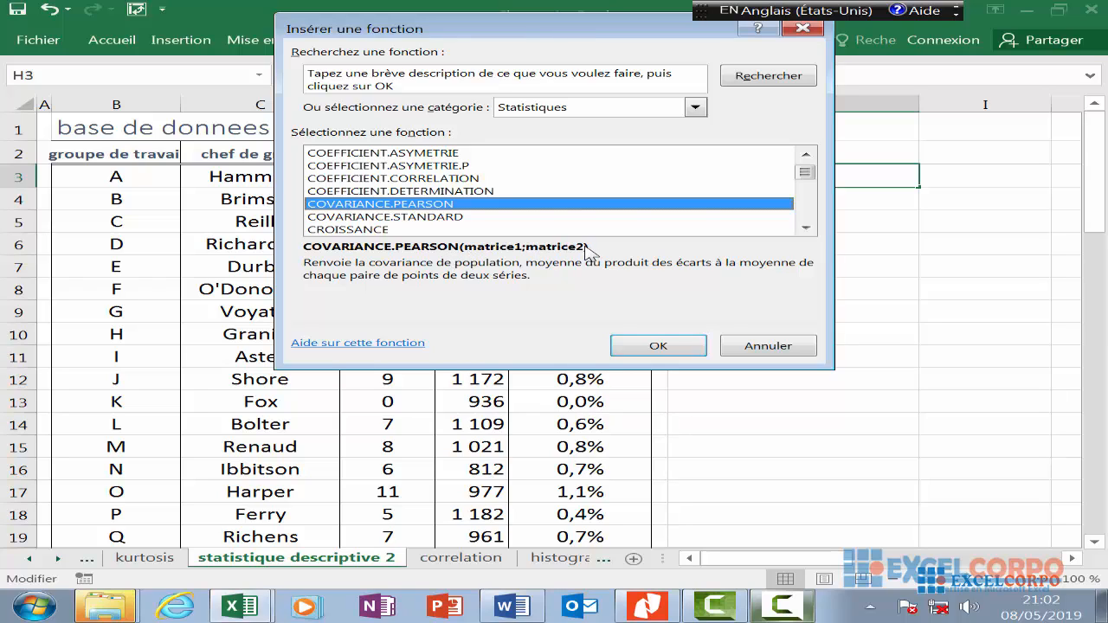
{"action": "left_click", "coordinate": [451, 221]}
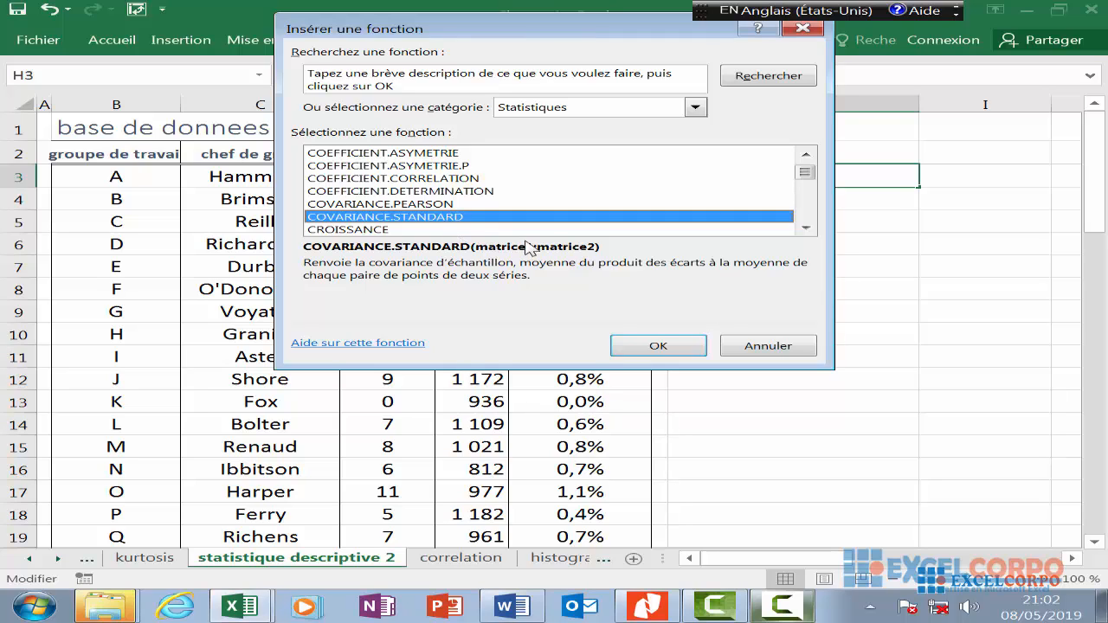
Examine the Matrice1 and Matrice2 arguments of COVARIANCE.PEARSON and close its argument dialog without inserting the function.
{"action": "left_click", "coordinate": [435, 206]}
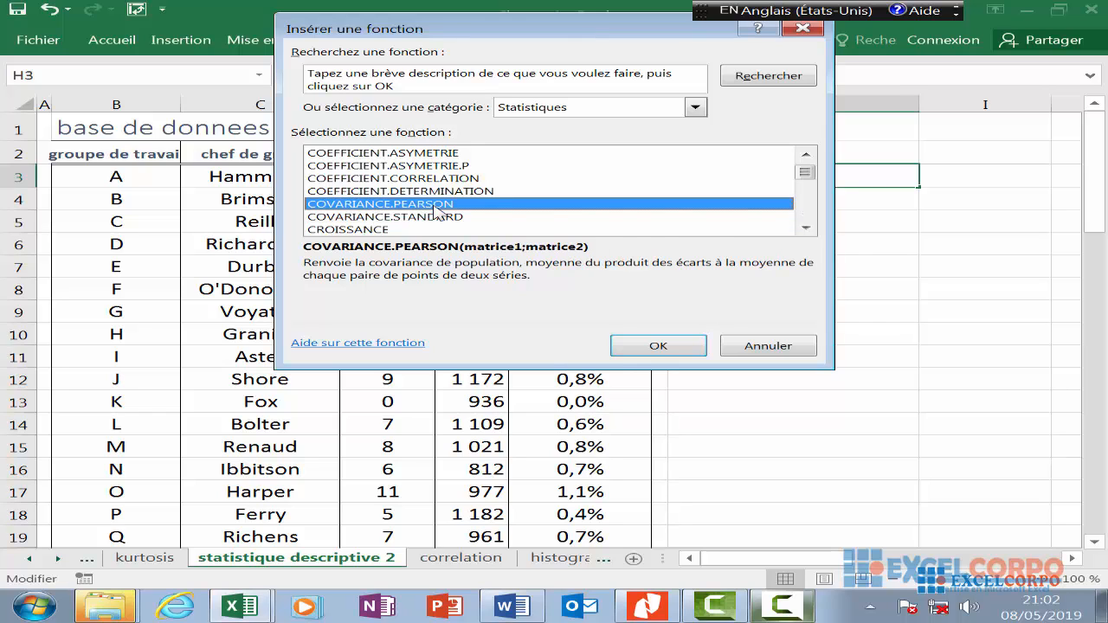
{"action": "left_click", "coordinate": [645, 345]}
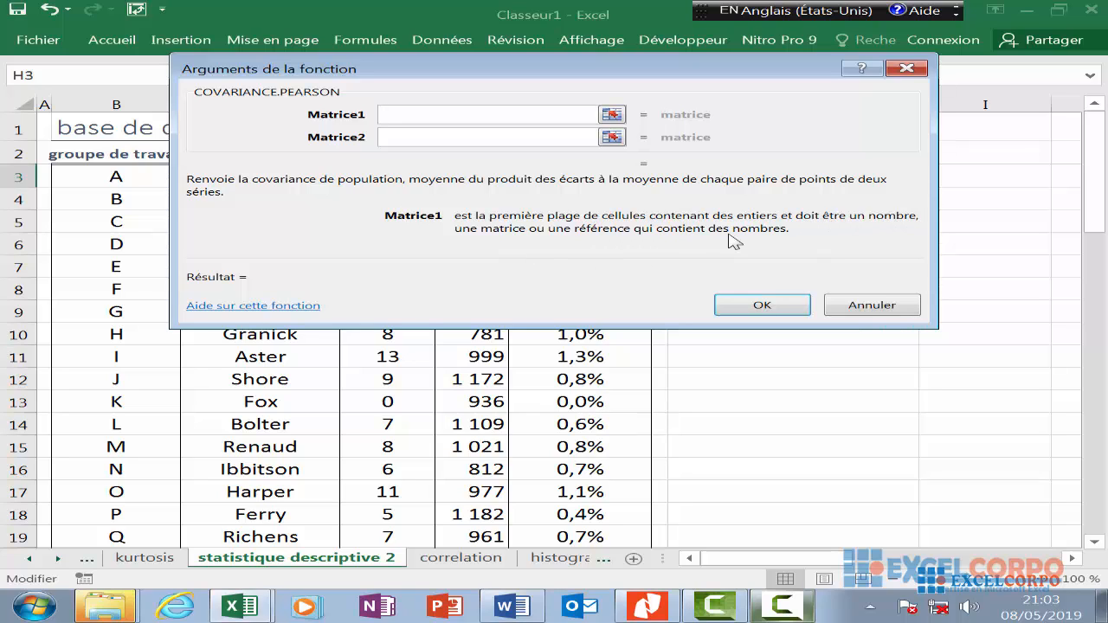
{"action": "left_click", "coordinate": [429, 139]}
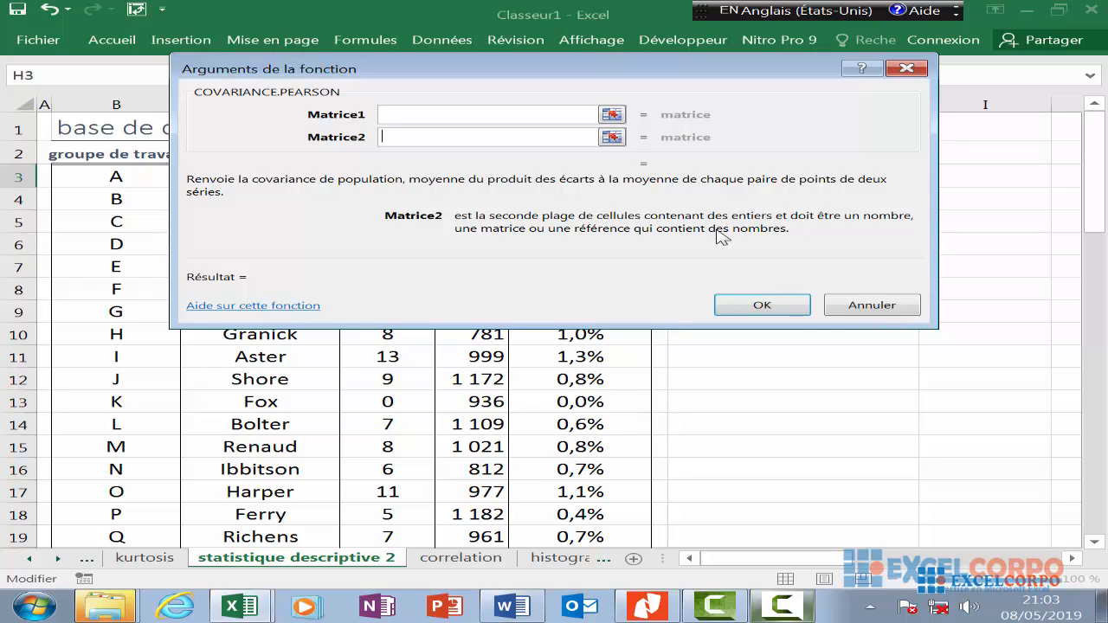
{"action": "left_click", "coordinate": [906, 69]}
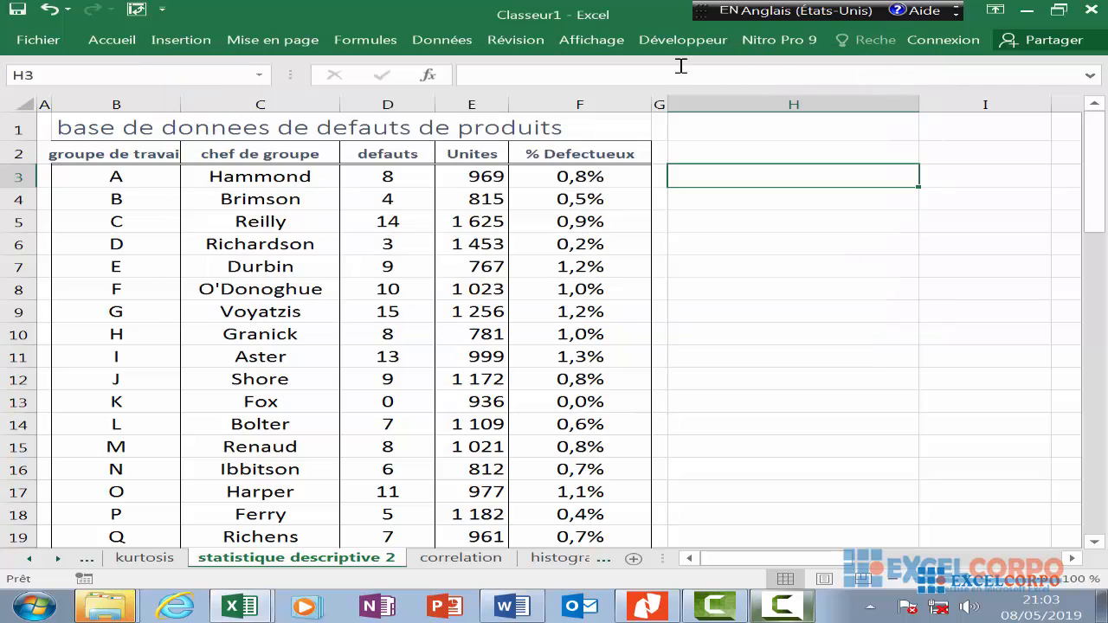
Reopen the data analysis tools, review the entries from covariance analysis through the variance equality test (F-Test), and close the list.
{"action": "left_click", "coordinate": [443, 41]}
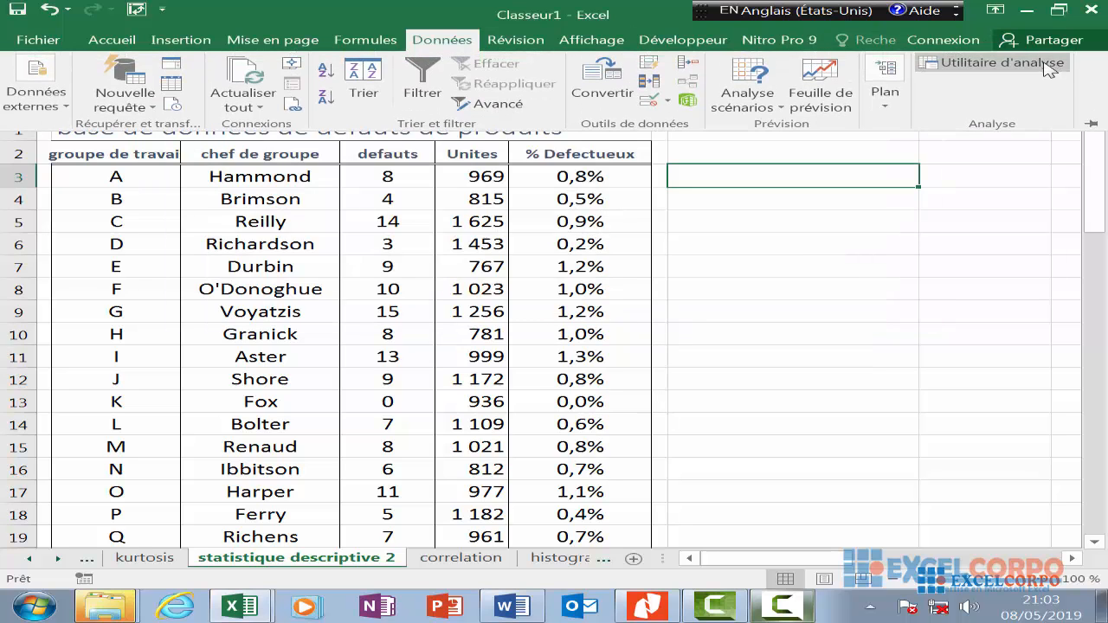
{"action": "left_click", "coordinate": [996, 74]}
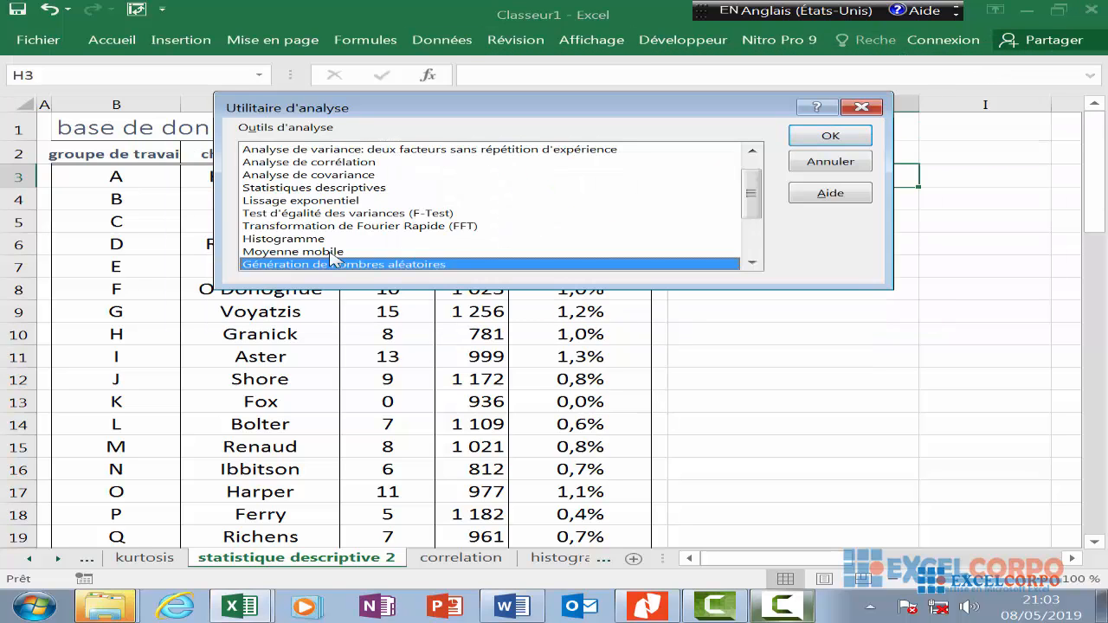
{"action": "left_click", "coordinate": [338, 176]}
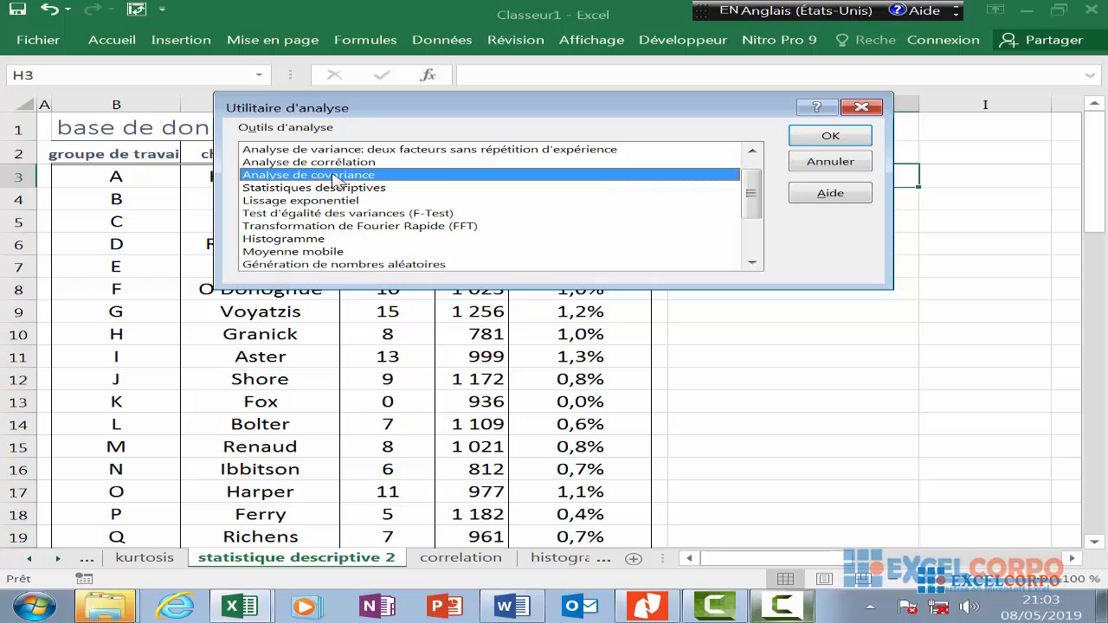
{"action": "left_click", "coordinate": [375, 189]}
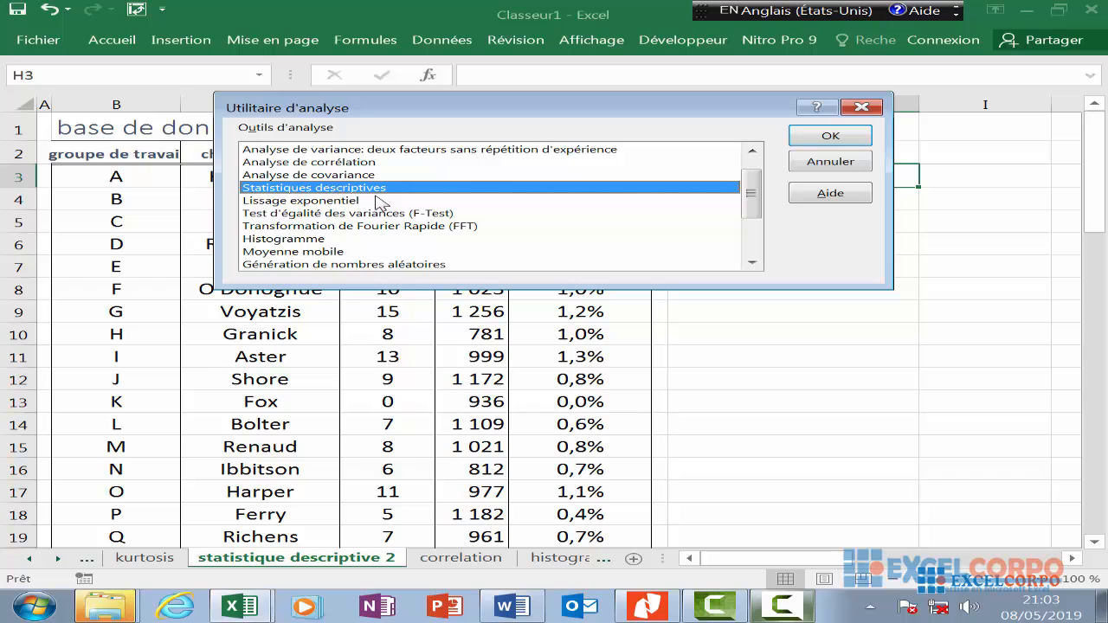
{"action": "left_click", "coordinate": [354, 201]}
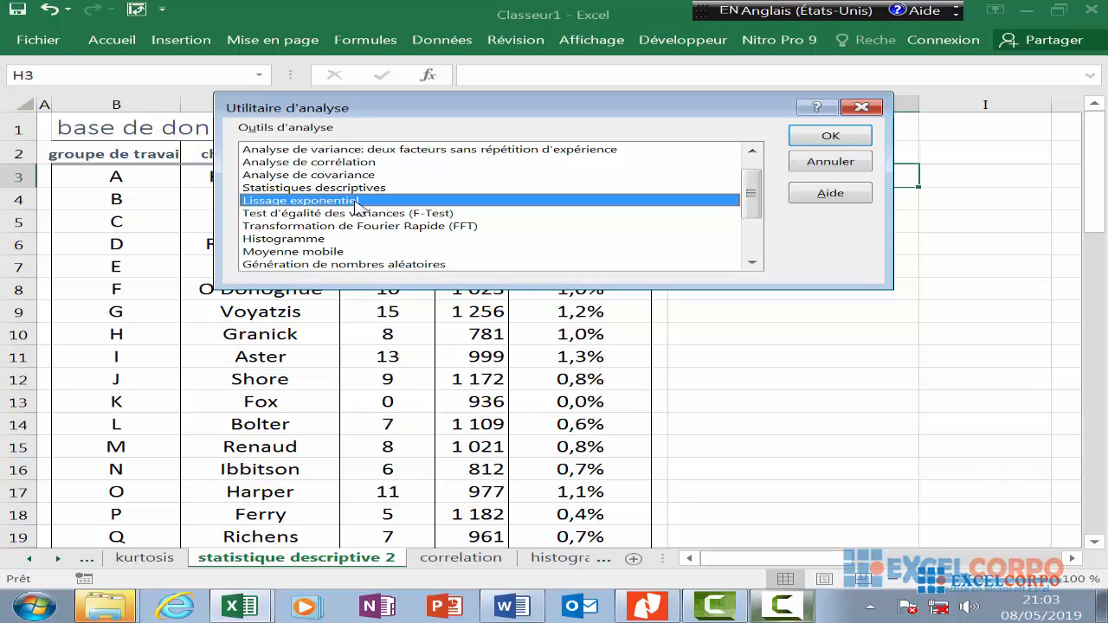
{"action": "left_click", "coordinate": [357, 214]}
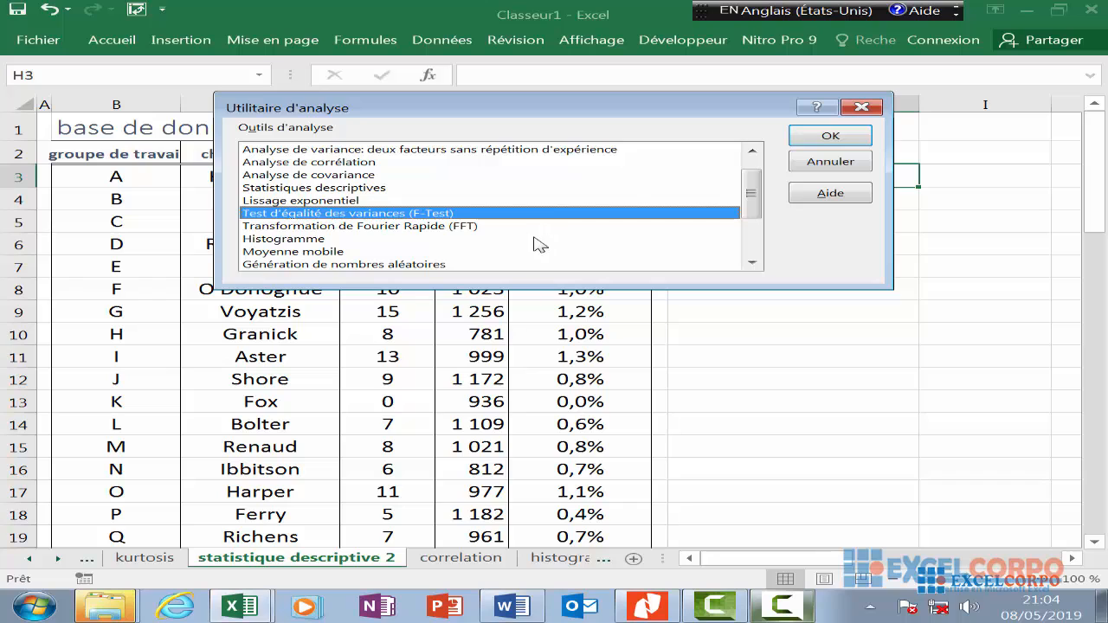
{"action": "left_click", "coordinate": [861, 107]}
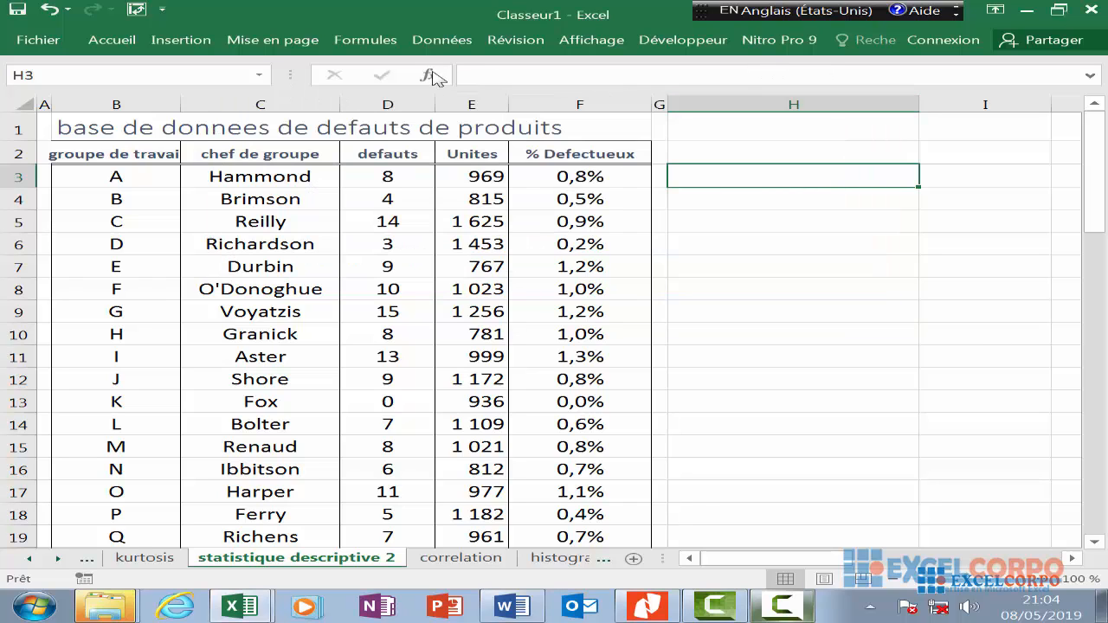
Look up the statistical function F.TEST, examine its Matrice1 and Matrice2 arguments, and close the dialog without inserting the function.
{"action": "left_click", "coordinate": [430, 76]}
{"action": "left_click", "coordinate": [373, 193]}
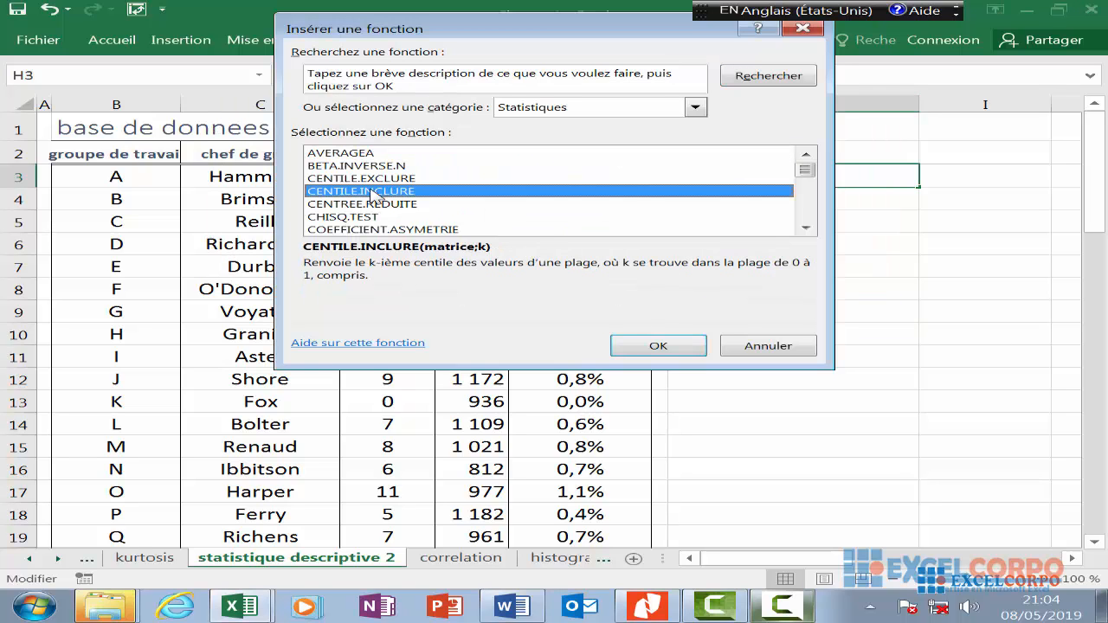
{"action": "key", "text": "f"}
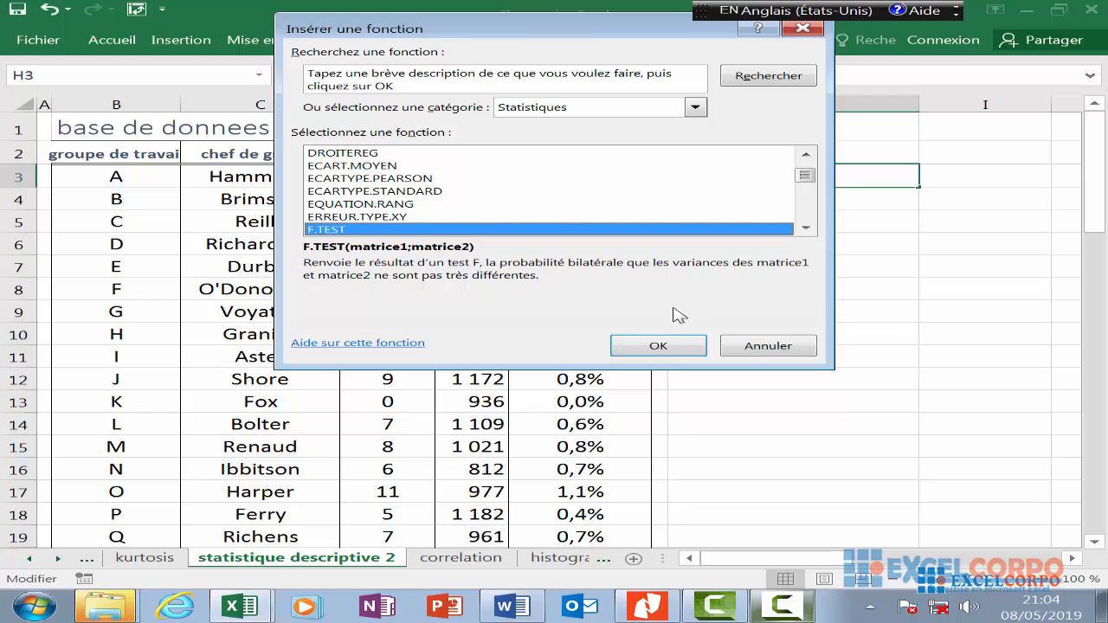
{"action": "left_click", "coordinate": [667, 348]}
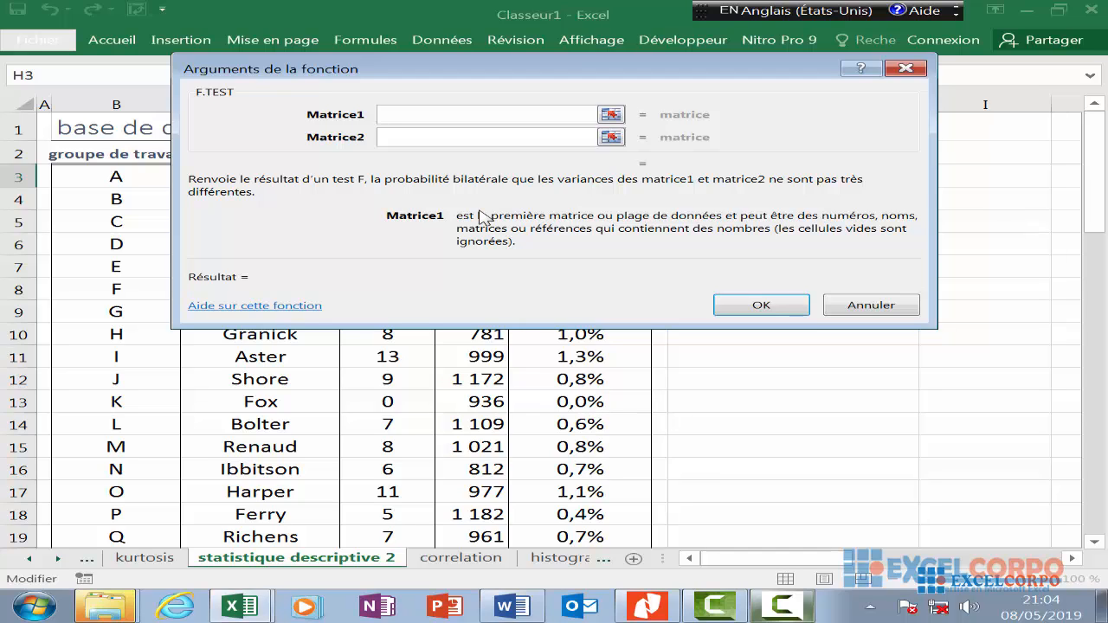
{"action": "left_click", "coordinate": [422, 138]}
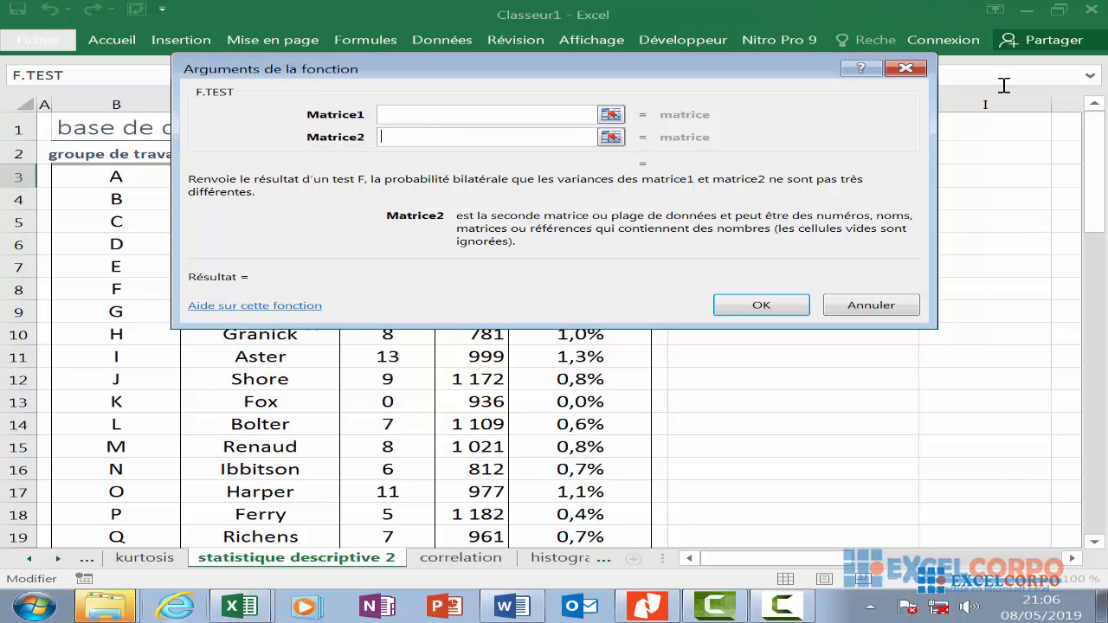
{"action": "left_click", "coordinate": [917, 71]}
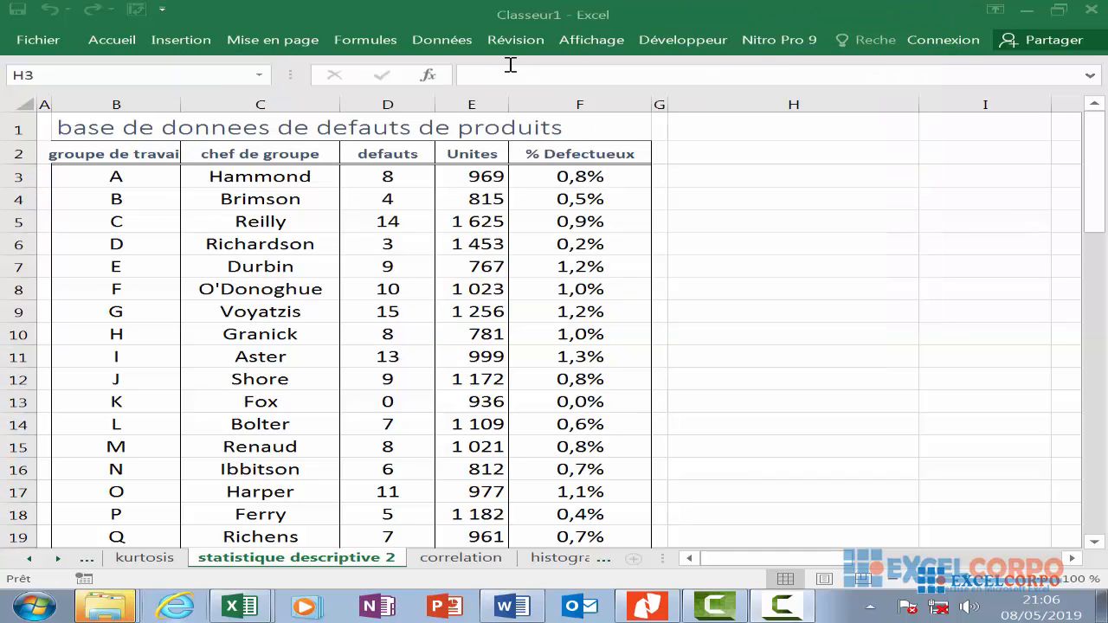
Reopen the data analysis tools, review the entries from the F-Test through Analyse de position, and close the list.
{"action": "left_click", "coordinate": [459, 43]}
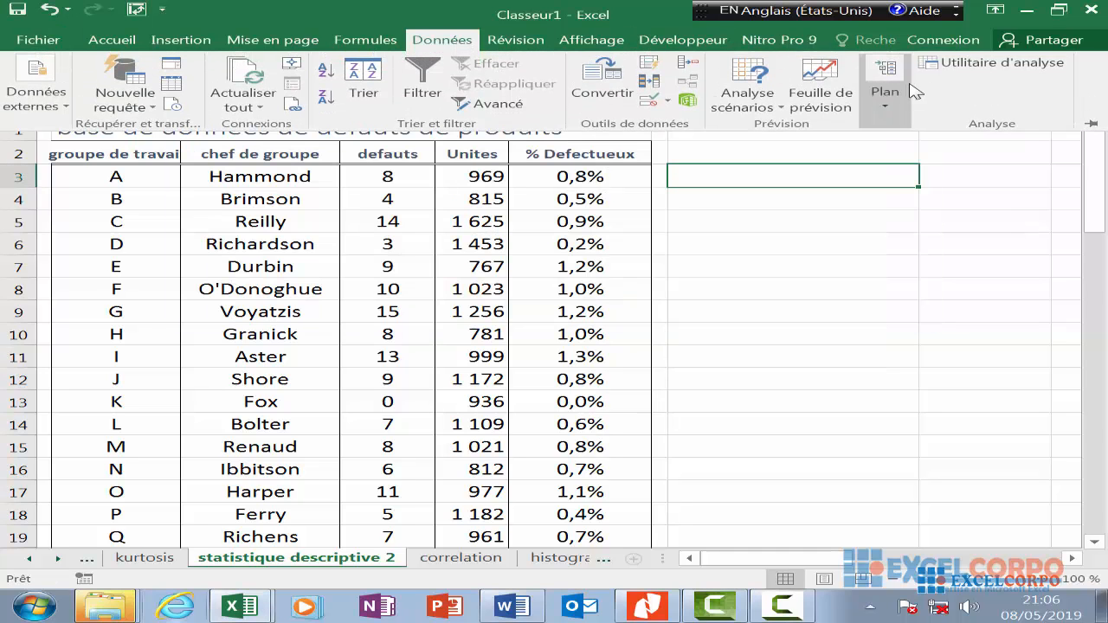
{"action": "left_click", "coordinate": [971, 71]}
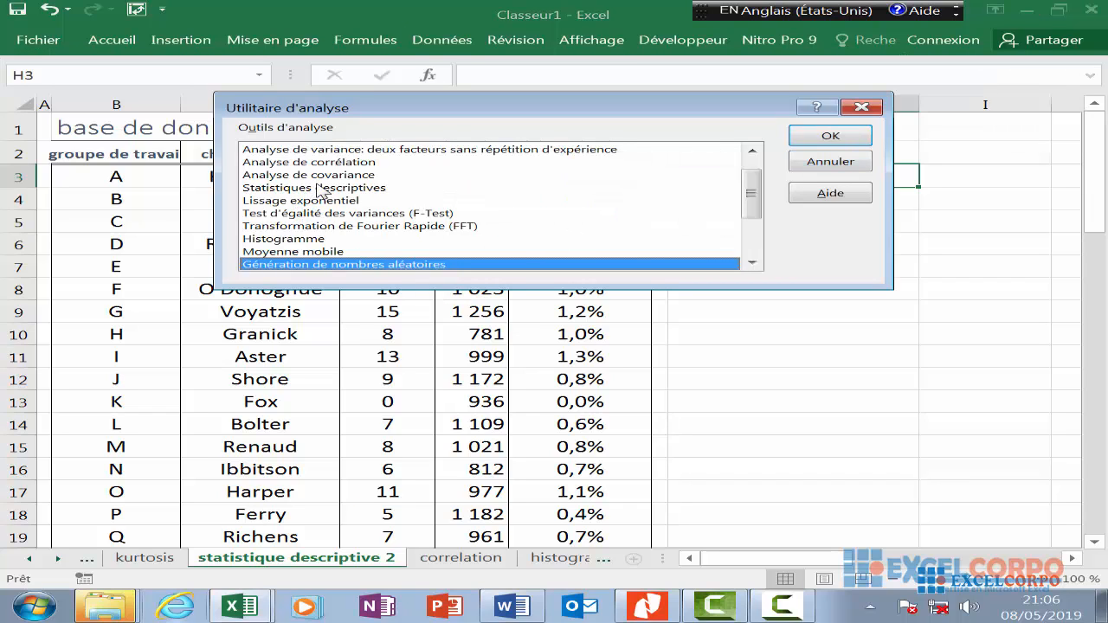
{"action": "left_click", "coordinate": [359, 213]}
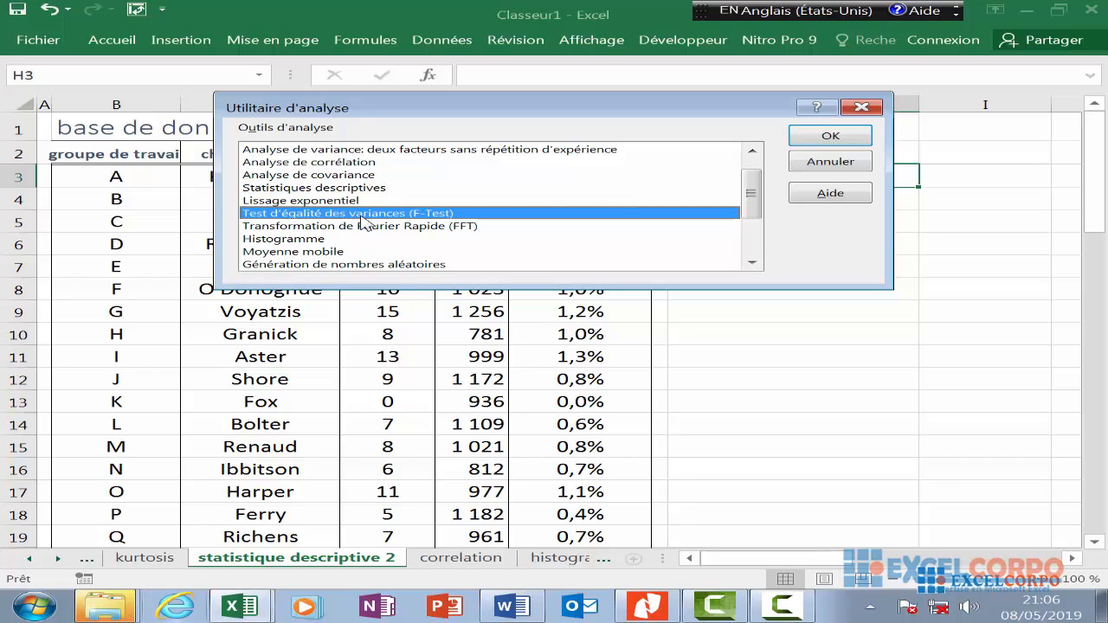
{"action": "left_click", "coordinate": [395, 227]}
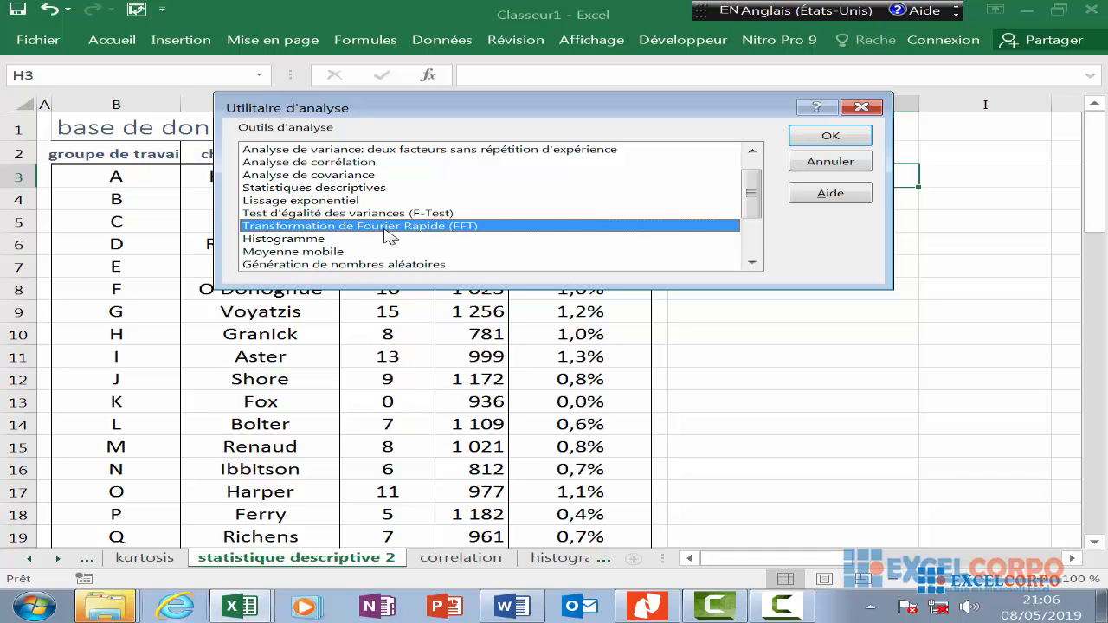
{"action": "left_click", "coordinate": [286, 239]}
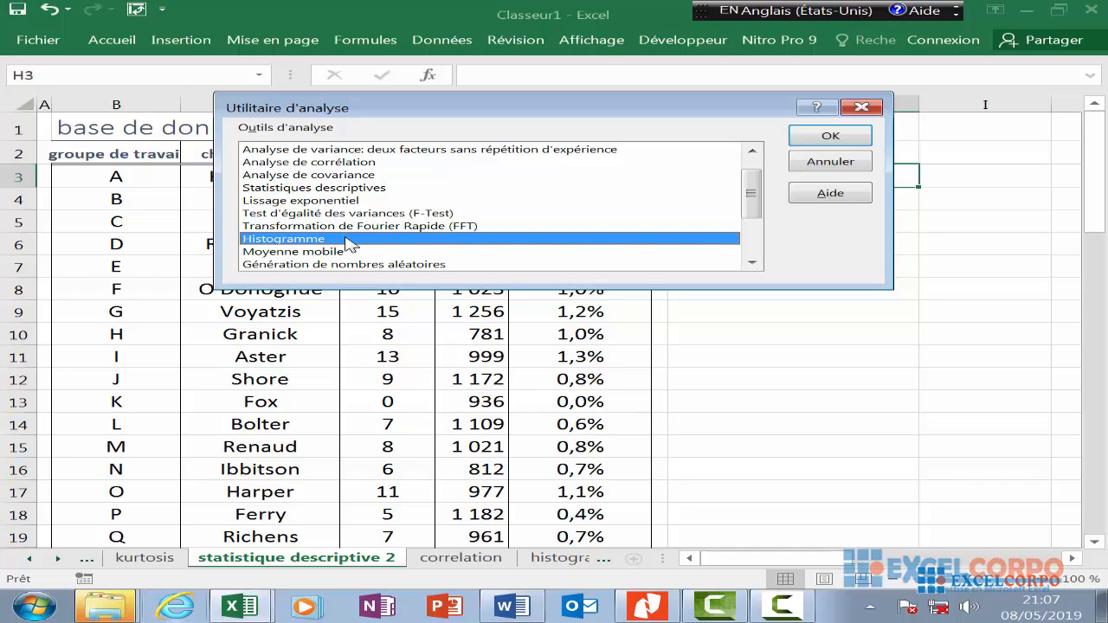
{"action": "left_click", "coordinate": [344, 252]}
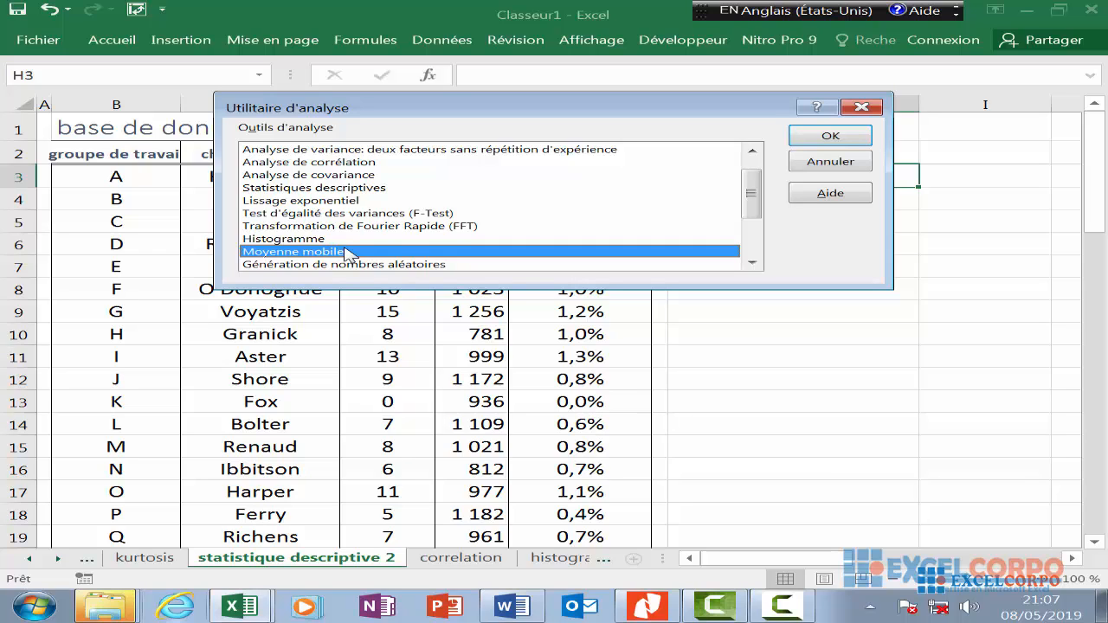
{"action": "left_click", "coordinate": [287, 265]}
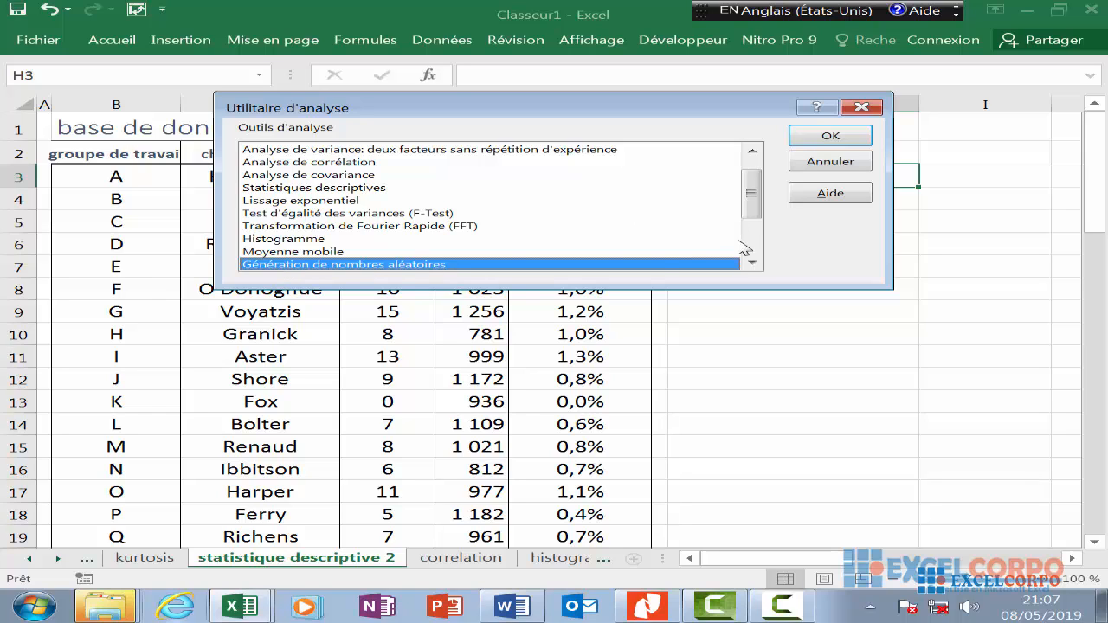
{"action": "scroll", "coordinate": [656, 257], "scroll_direction": "down", "scroll_amount": 2}
{"action": "scroll", "coordinate": [576, 258], "scroll_direction": "down", "scroll_amount": 1}
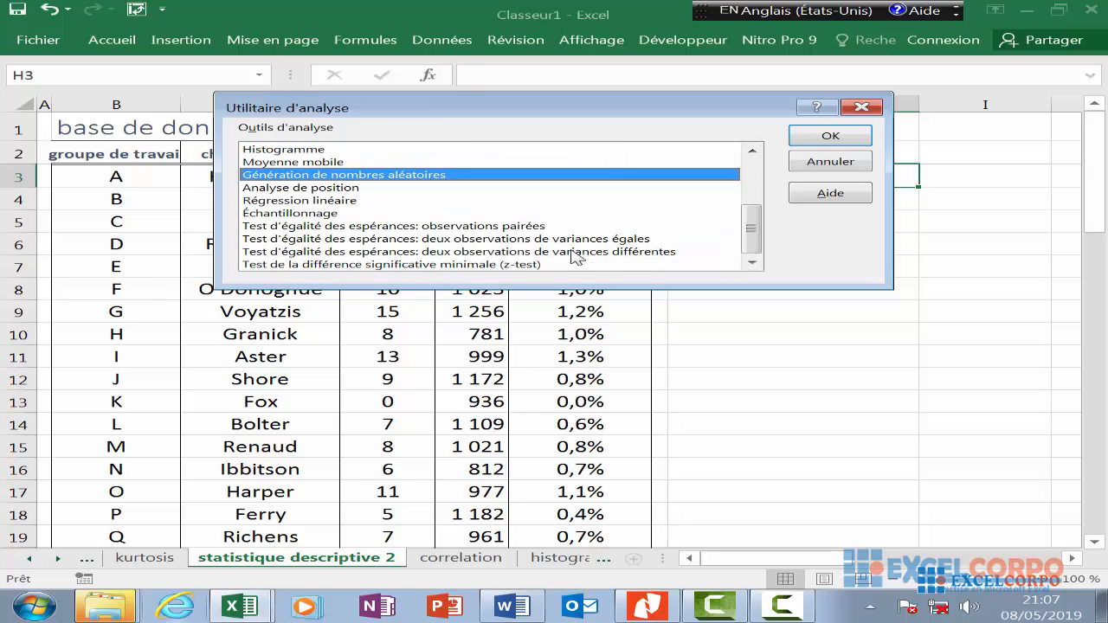
{"action": "left_click", "coordinate": [355, 189]}
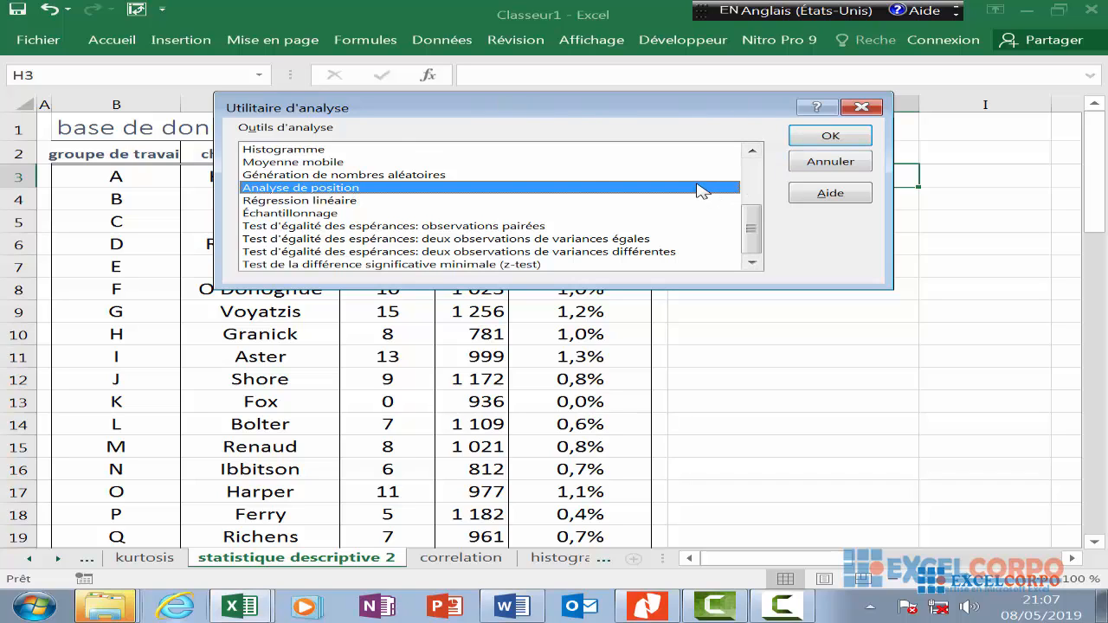
{"action": "left_click", "coordinate": [863, 106]}
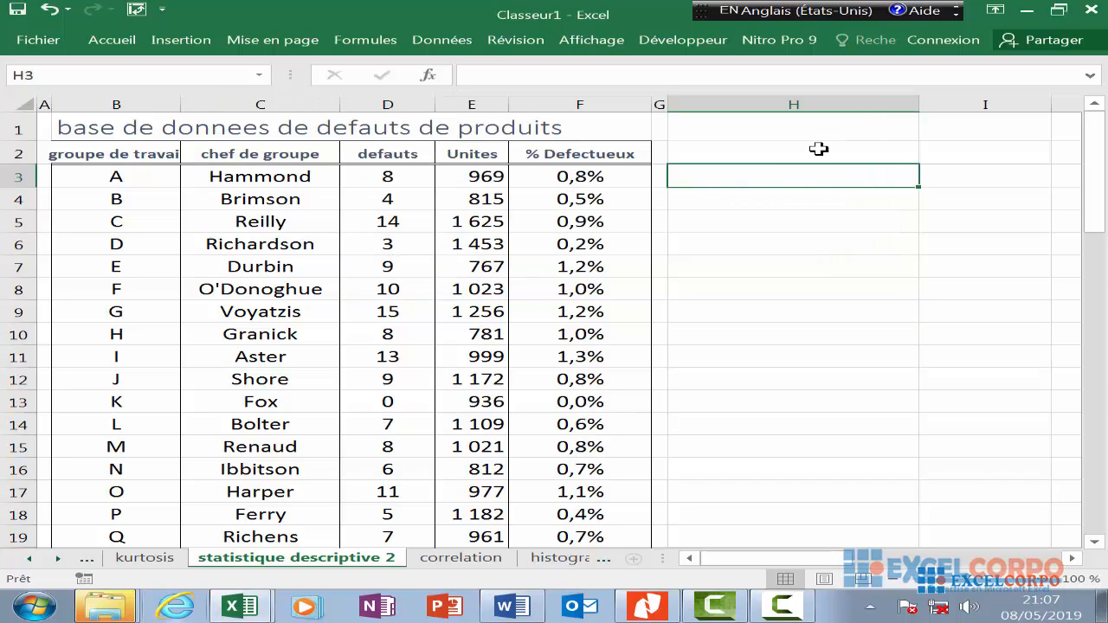
From cell H3, look up the statistical function MOYENNE.RANG and read its description.
{"action": "left_click", "coordinate": [438, 78]}
{"action": "left_click", "coordinate": [378, 168]}
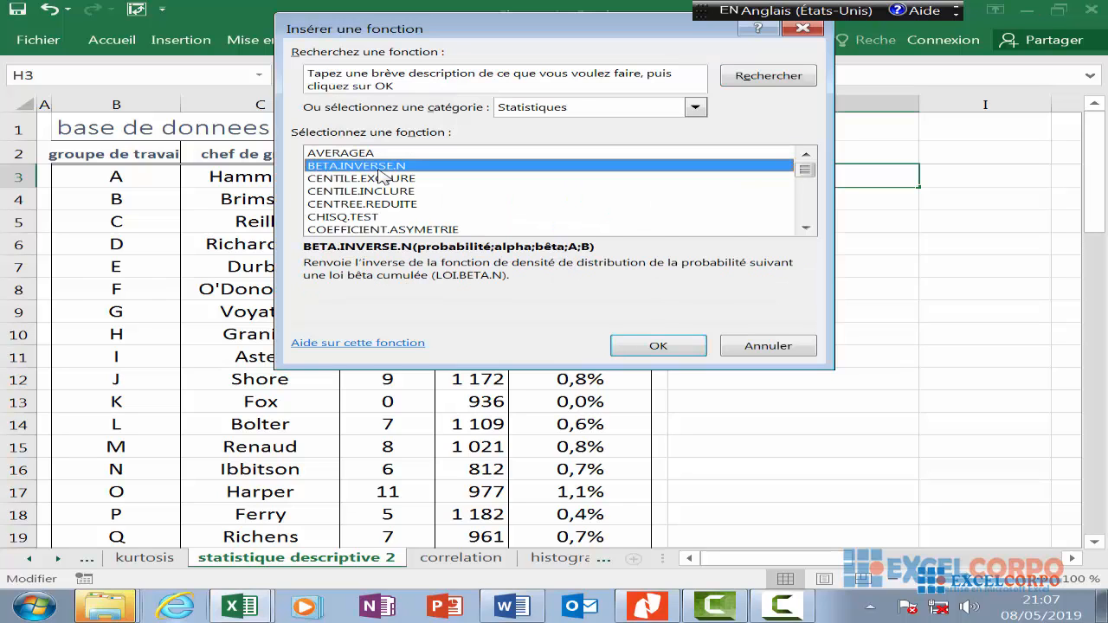
{"action": "key", "text": "m"}
{"action": "scroll", "coordinate": [378, 176], "scroll_direction": "down", "scroll_amount": 3}
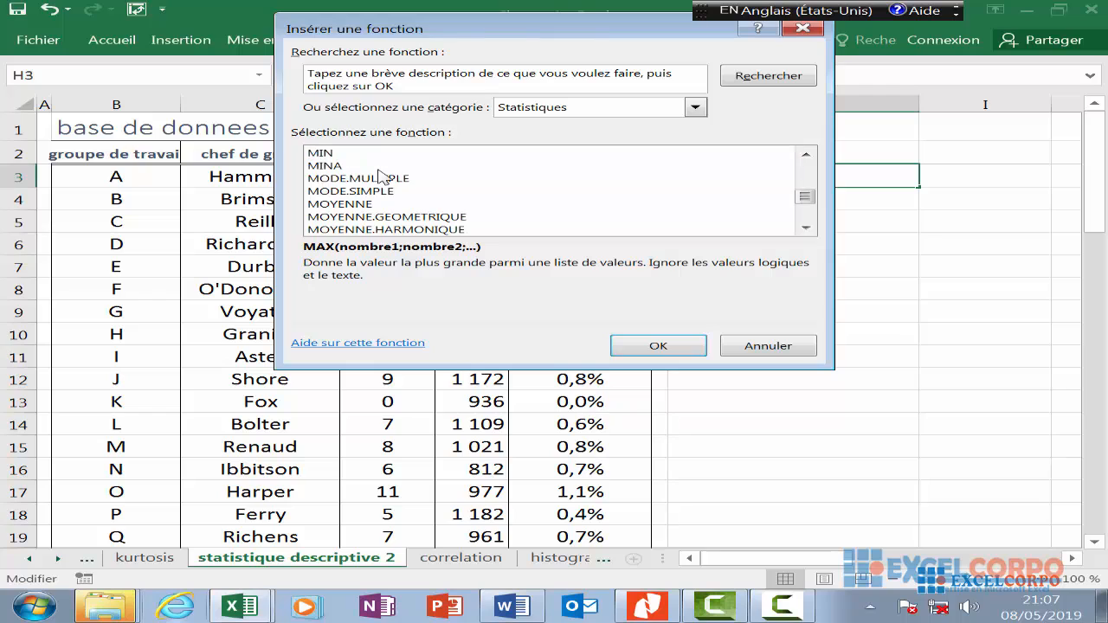
{"action": "scroll", "coordinate": [378, 175], "scroll_direction": "up", "scroll_amount": 2}
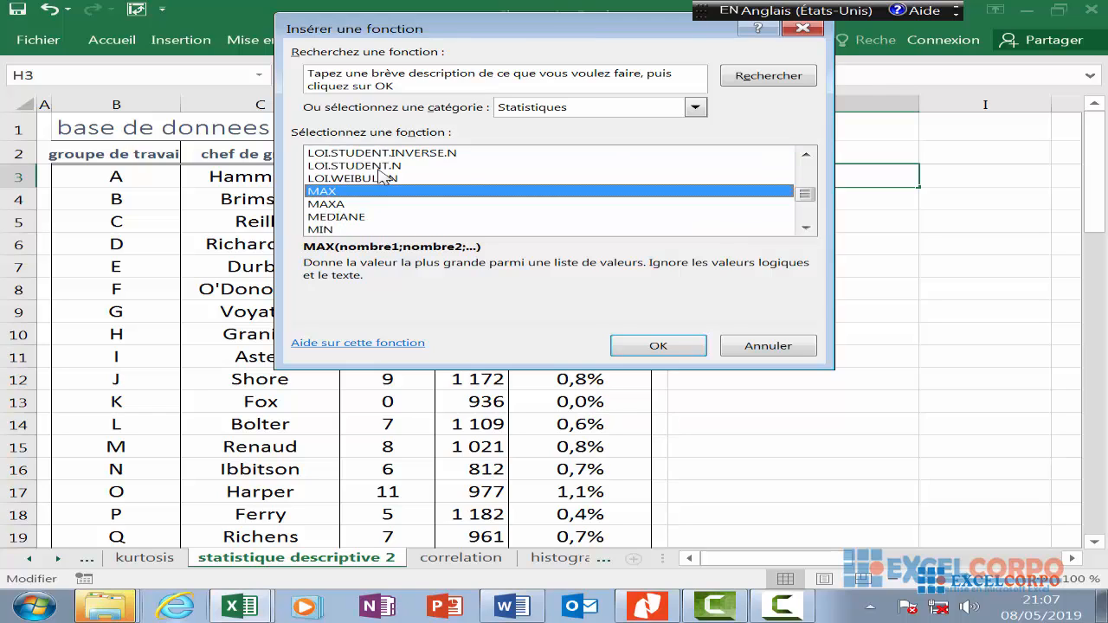
{"action": "scroll", "coordinate": [378, 176], "scroll_direction": "down", "scroll_amount": 3}
{"action": "left_click", "coordinate": [394, 204]}
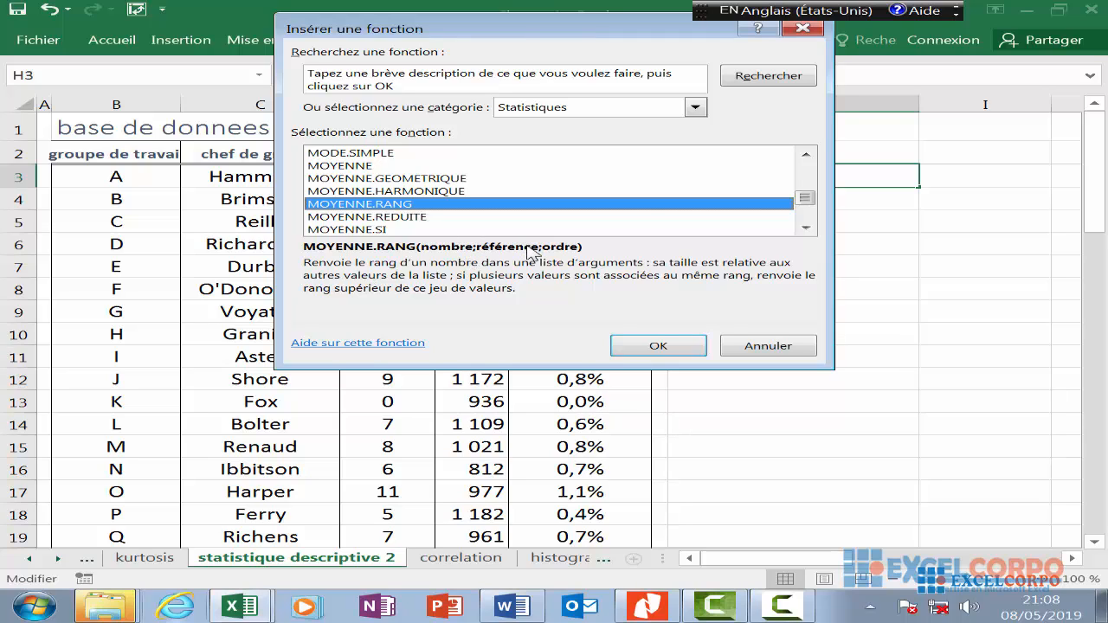
Examine the Nombre, Référence and Ordre arguments of MOYENNE.RANG and close its argument dialog without inserting the function.
{"action": "left_click", "coordinate": [661, 346]}
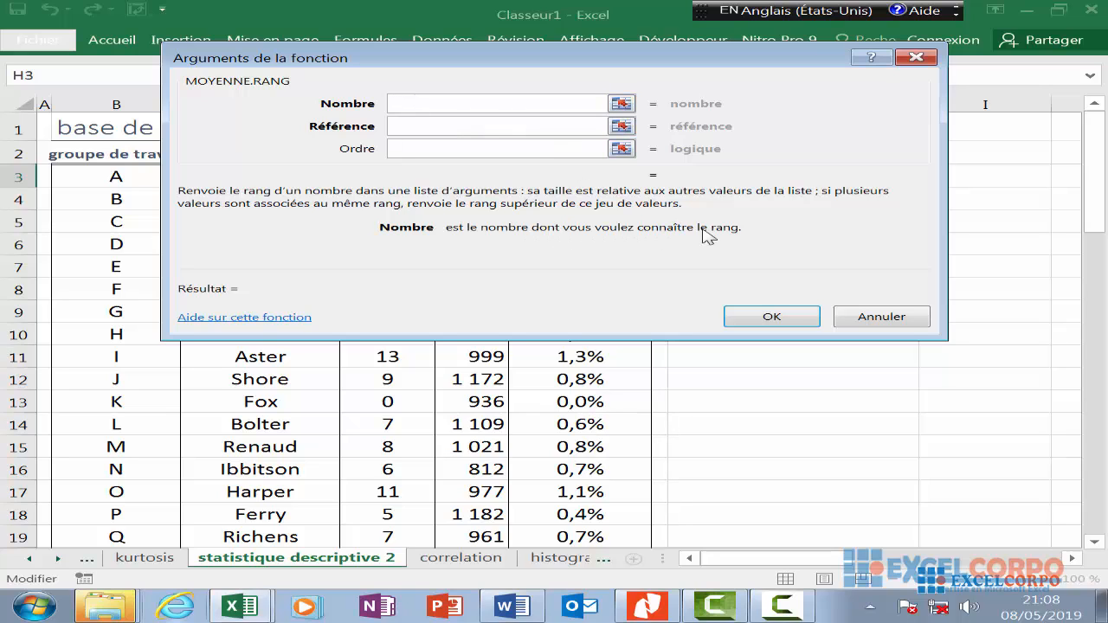
{"action": "left_click", "coordinate": [408, 125]}
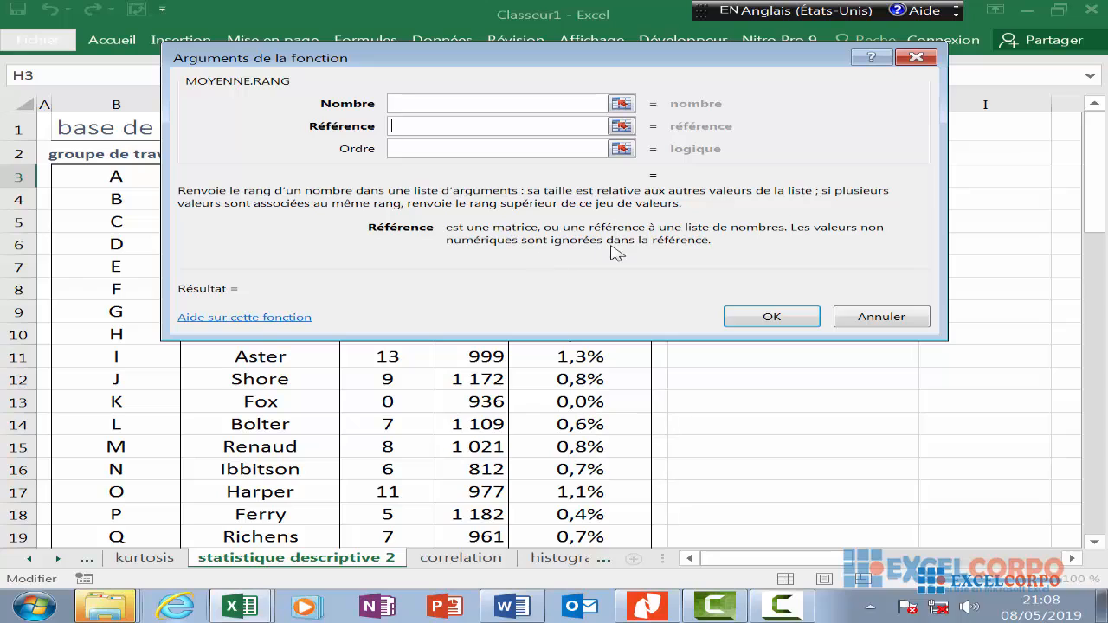
{"action": "left_click", "coordinate": [394, 148]}
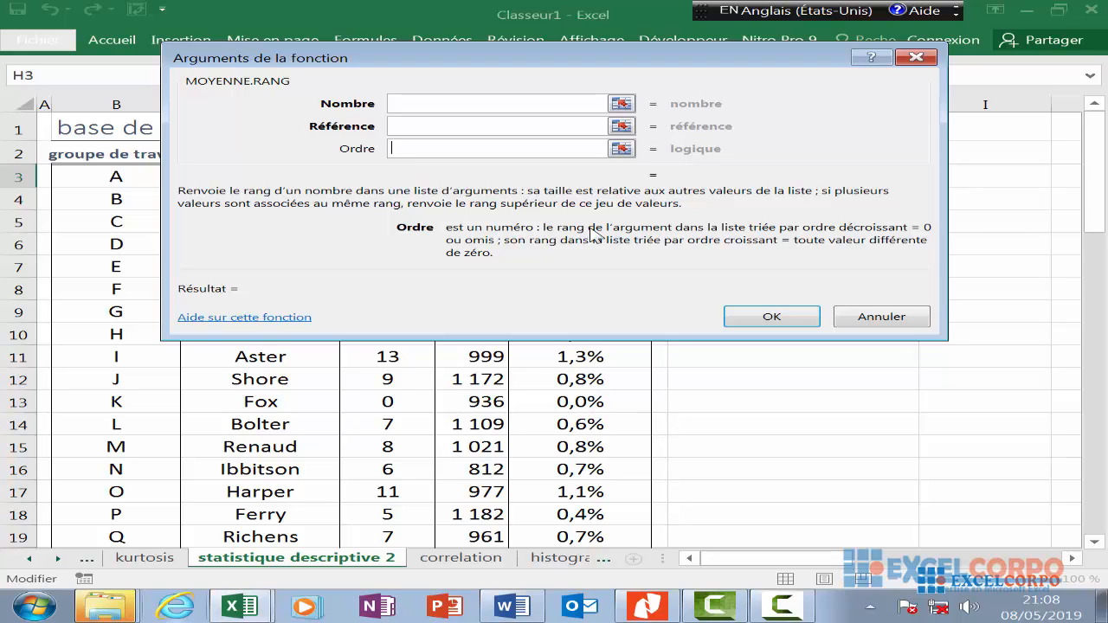
{"action": "left_click", "coordinate": [917, 57]}
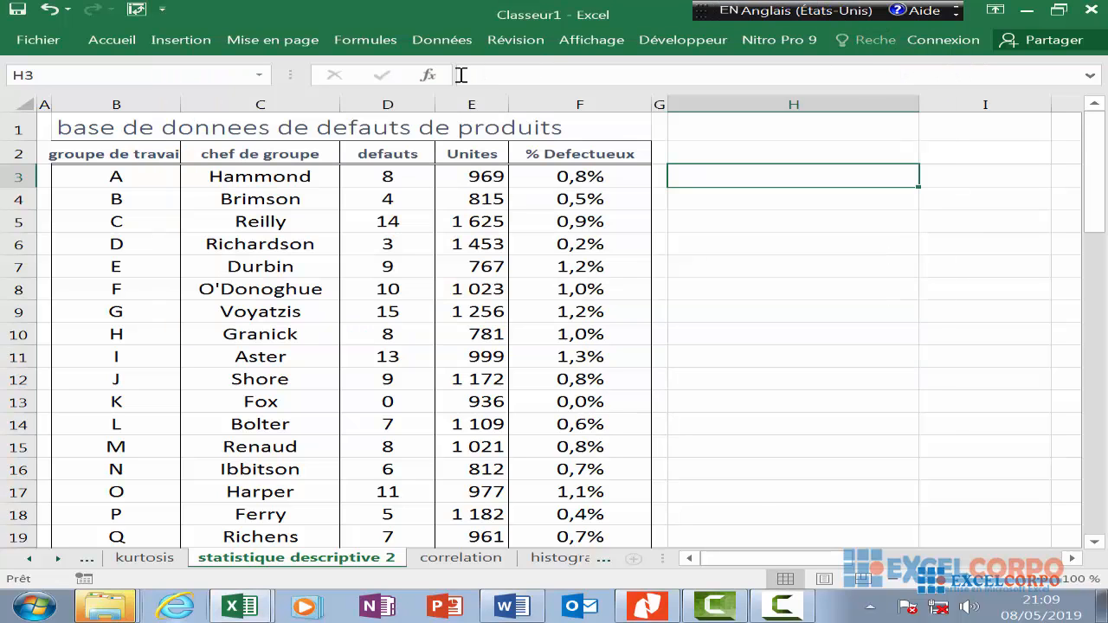
From cell H3, look up the statistical function EQUATION.RANG and read its description.
{"action": "left_click", "coordinate": [430, 76]}
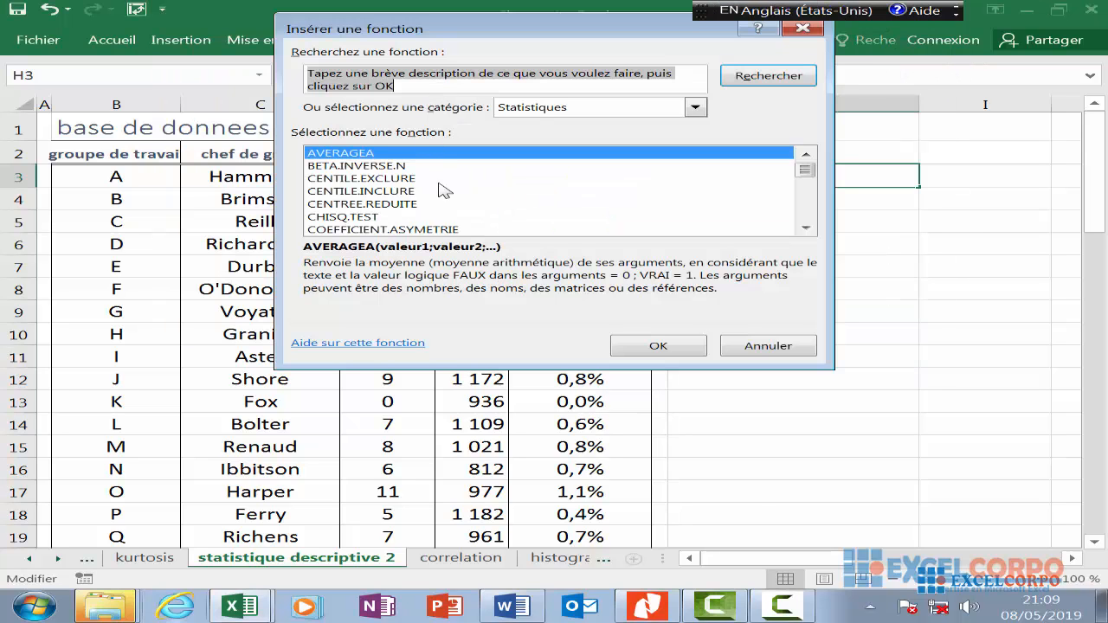
{"action": "left_click", "coordinate": [422, 205]}
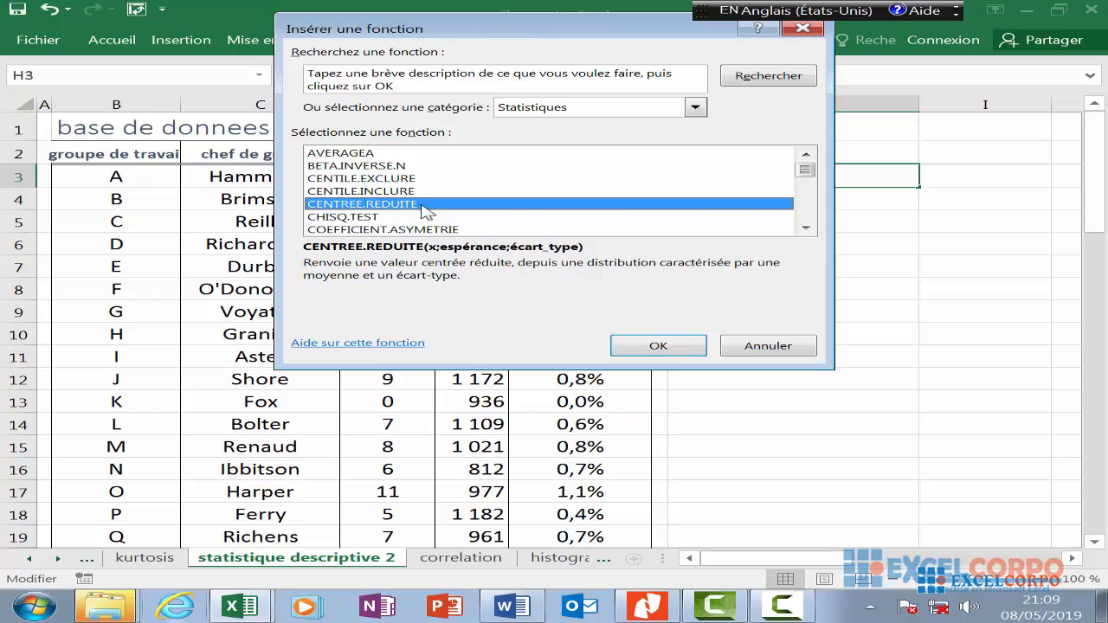
{"action": "key", "text": "e"}
{"action": "scroll", "coordinate": [425, 210], "scroll_direction": "down", "scroll_amount": 2}
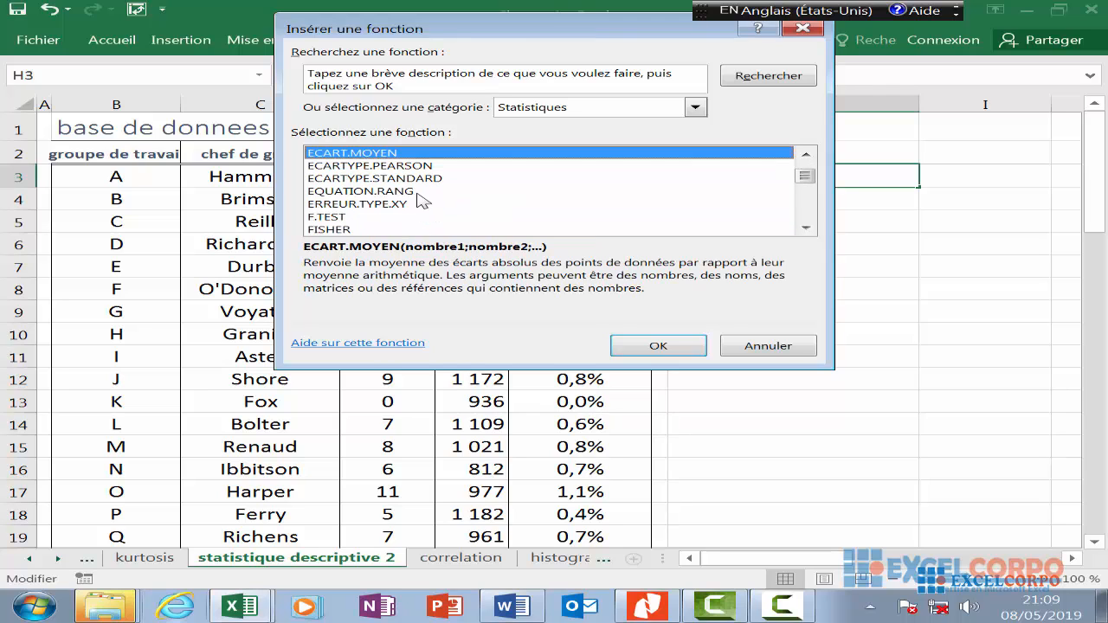
{"action": "left_click", "coordinate": [407, 191]}
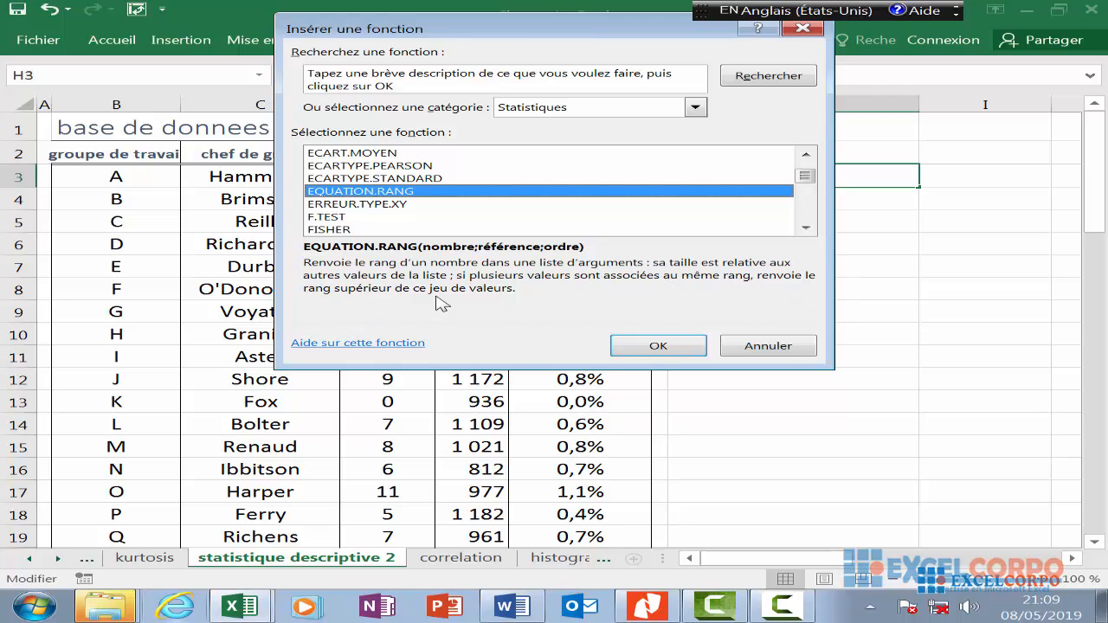
Examine the Nombre, Référence and Ordre arguments of EQUATION.RANG, discard the unfinished formula in H3 and select cell H7.
{"action": "left_click", "coordinate": [656, 346]}
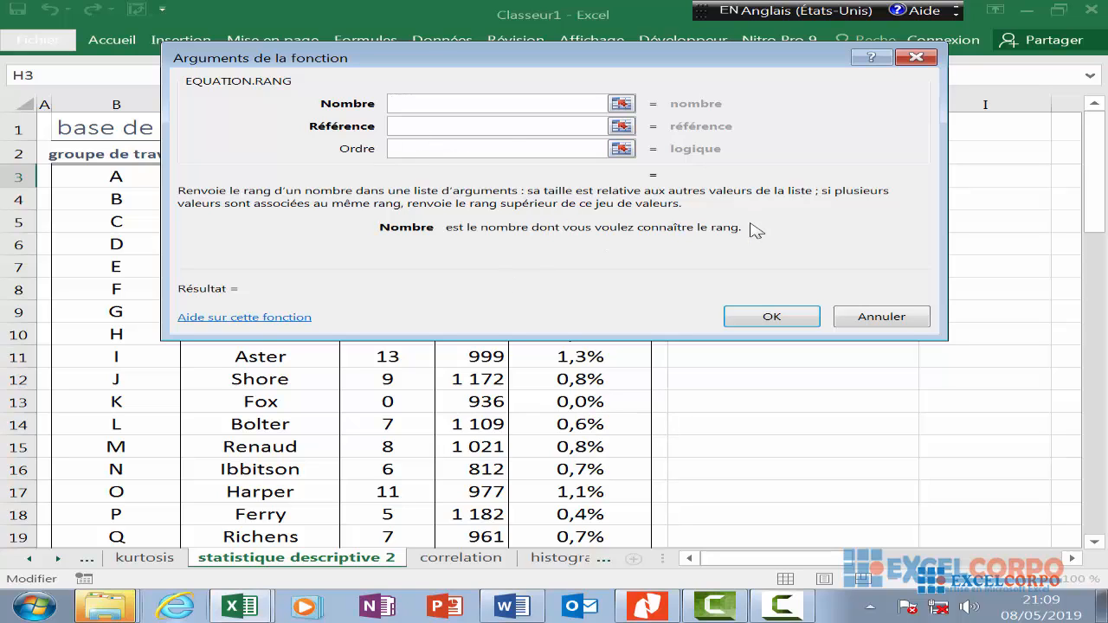
{"action": "left_click", "coordinate": [397, 126]}
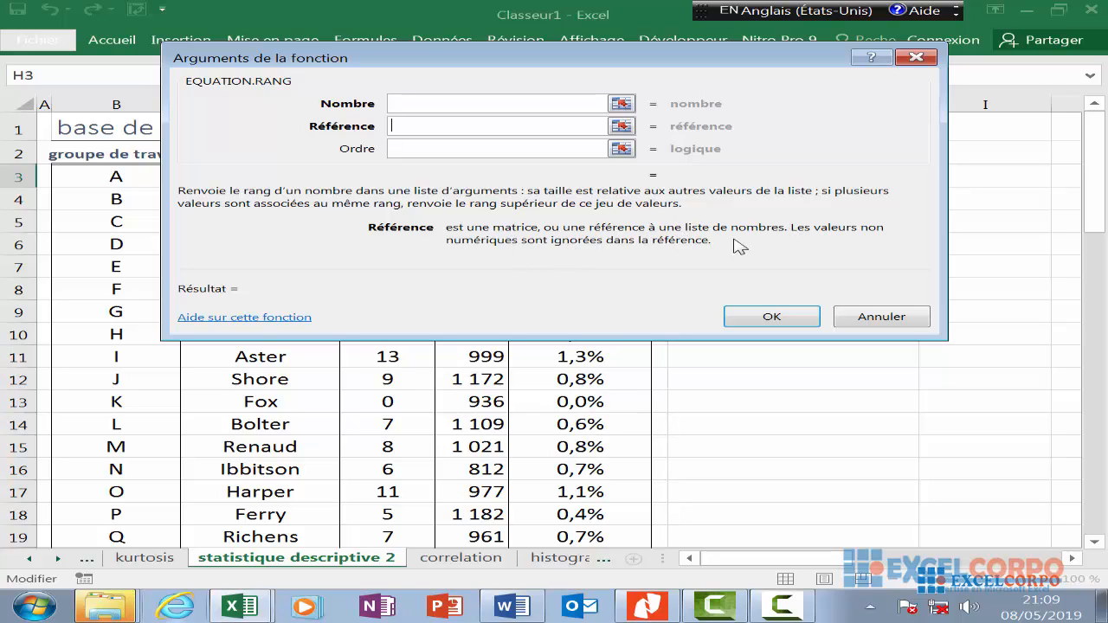
{"action": "left_click", "coordinate": [434, 151]}
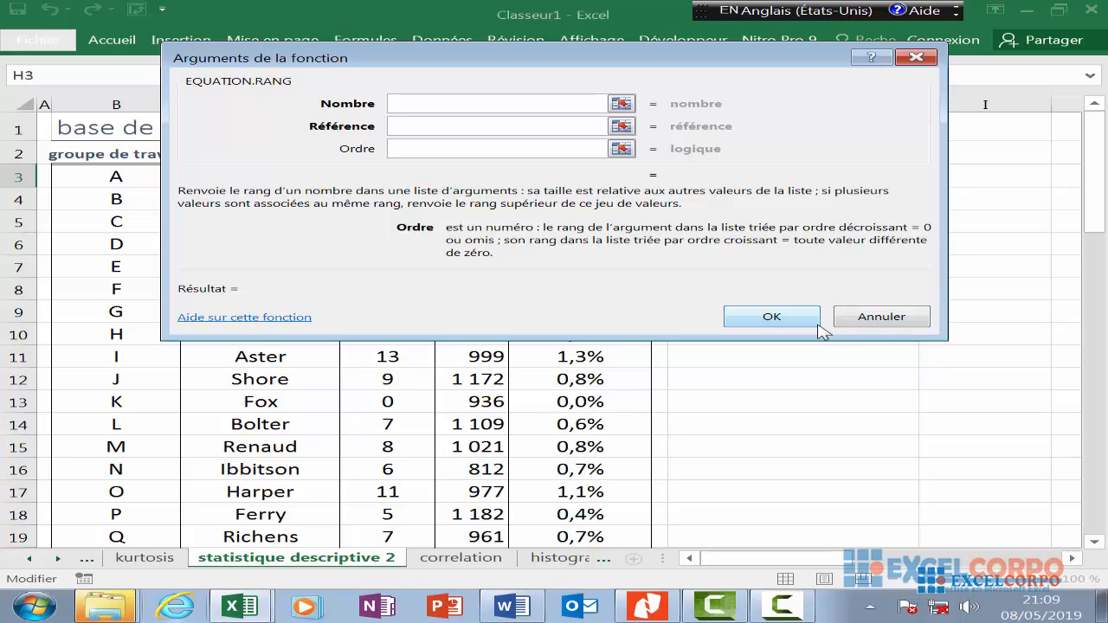
{"action": "left_click", "coordinate": [795, 589]}
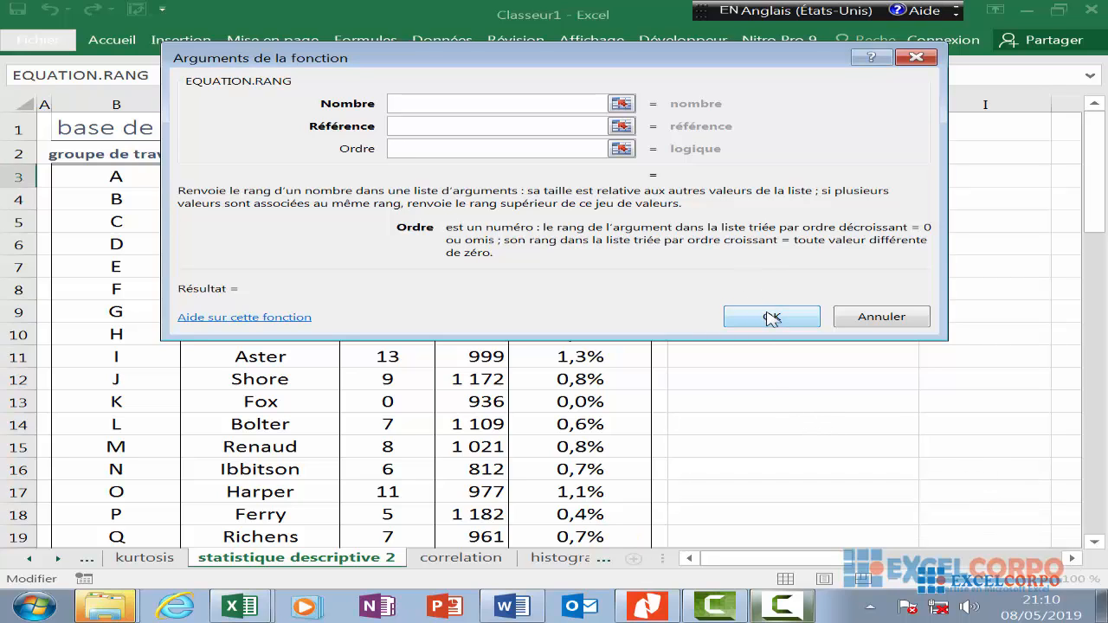
{"action": "left_click", "coordinate": [771, 317]}
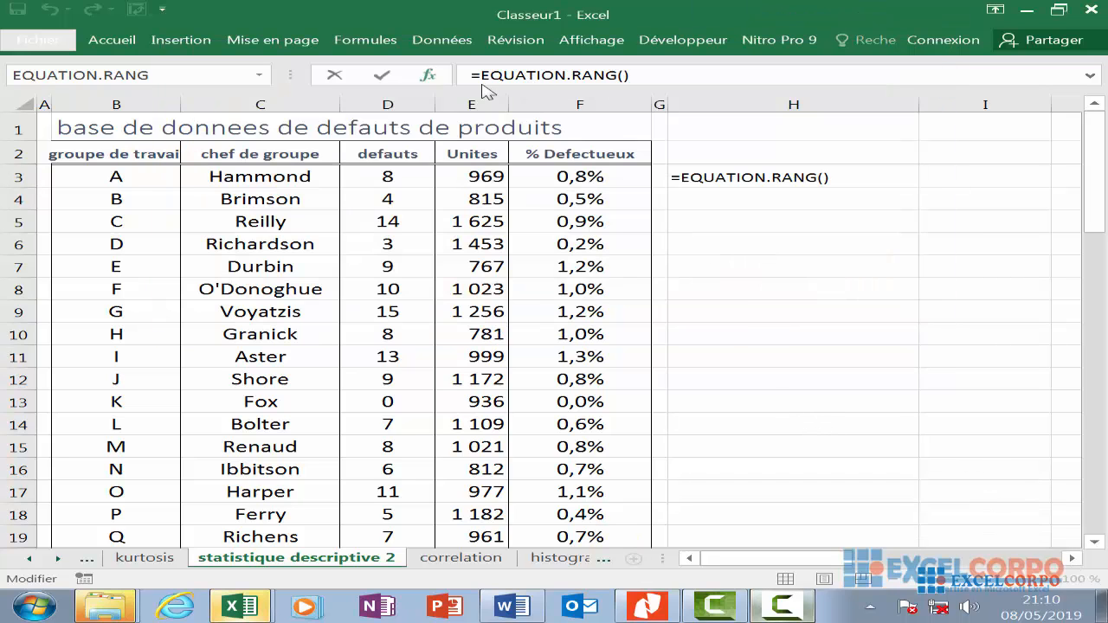
{"action": "left_click", "coordinate": [427, 75]}
{"action": "left_click", "coordinate": [871, 226]}
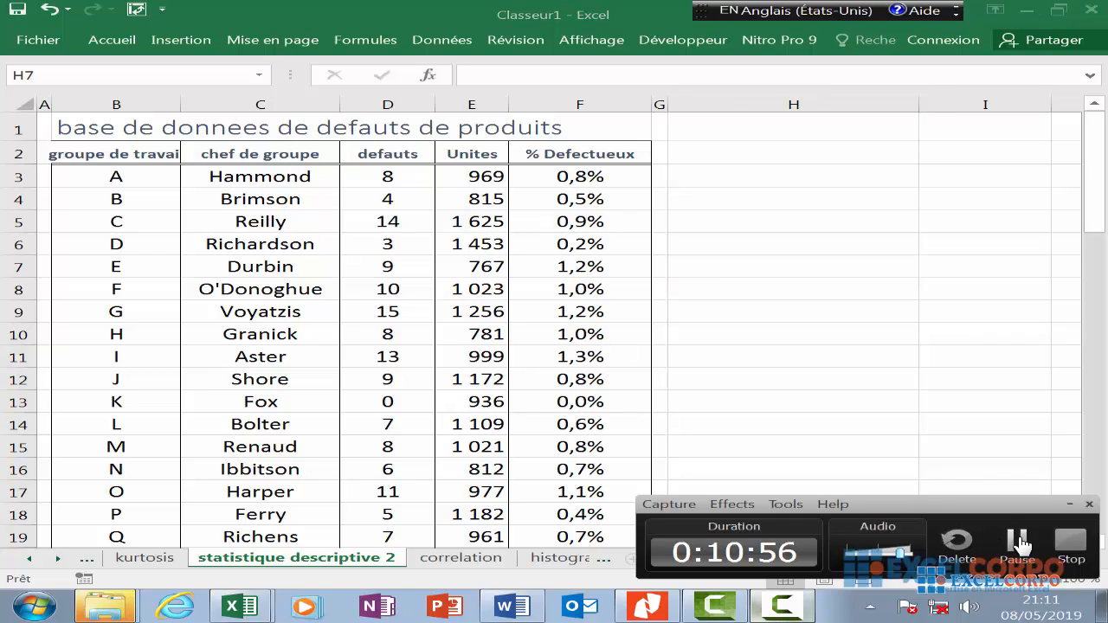
{"action": "left_click", "coordinate": [1017, 470]}
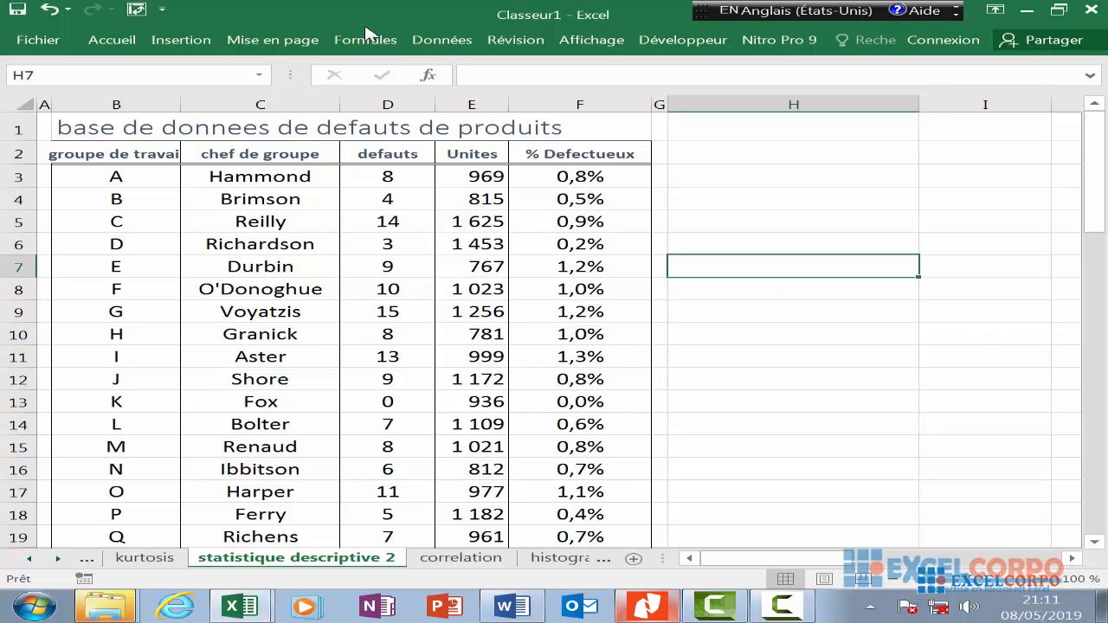
From cell H7, look up the statistical functions CENTILE.EXCLURE and CENTILE.INCLURE and read their descriptions.
{"action": "left_click", "coordinate": [429, 77]}
{"action": "left_click", "coordinate": [371, 167]}
{"action": "left_click", "coordinate": [368, 181]}
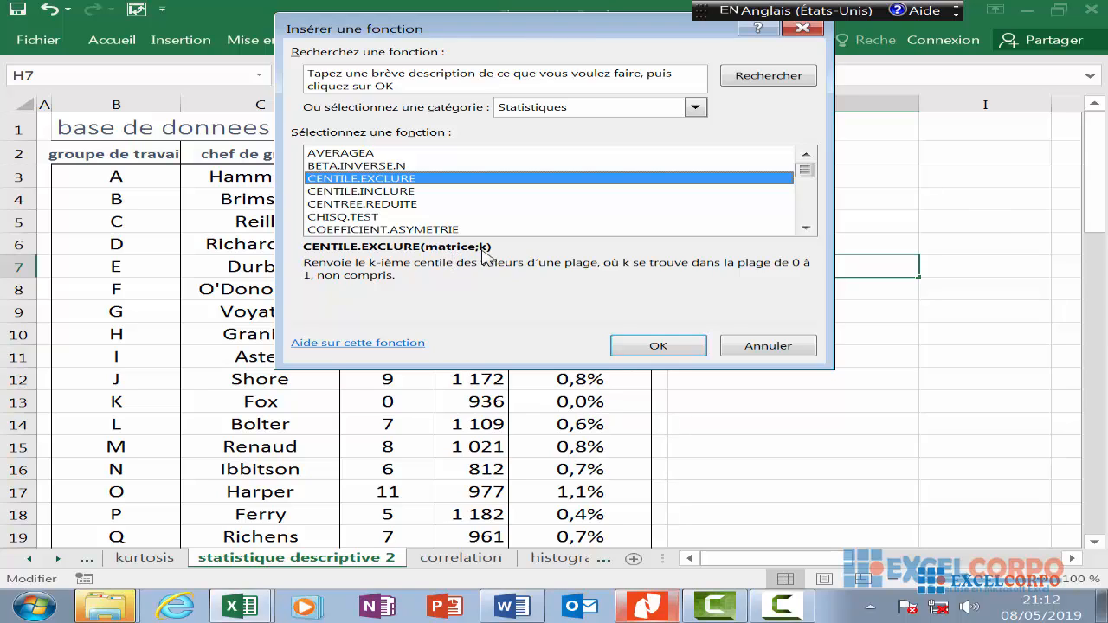
{"action": "left_click", "coordinate": [424, 192]}
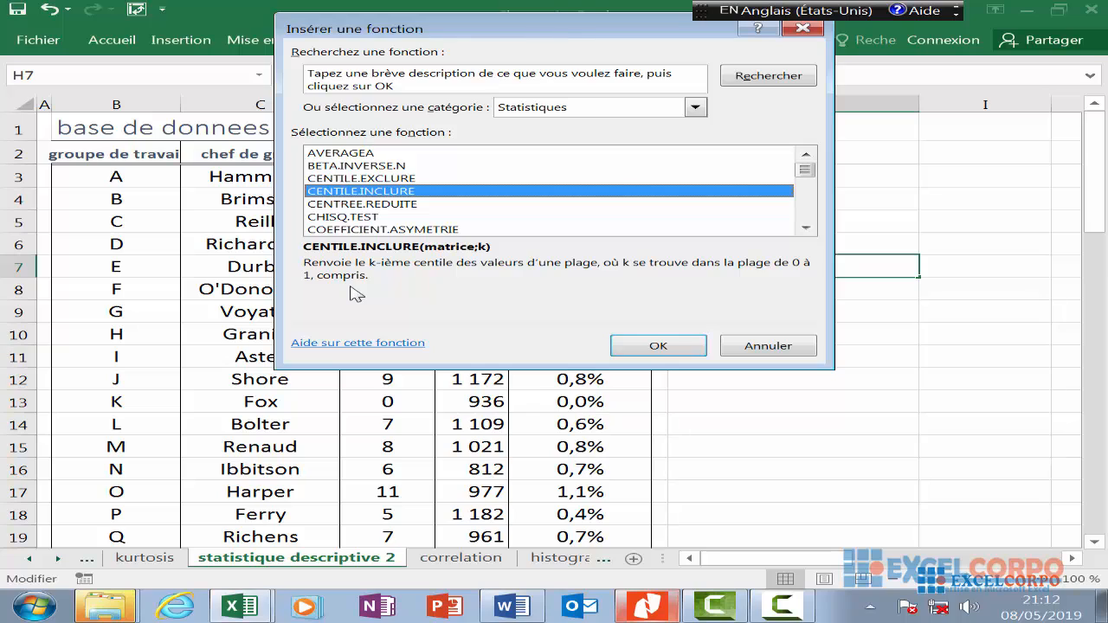
Examine the X, Espérance and Écart_type arguments of the statistical function CENTREE.REDUITE and close its dialog without inserting it.
{"action": "left_click", "coordinate": [368, 204]}
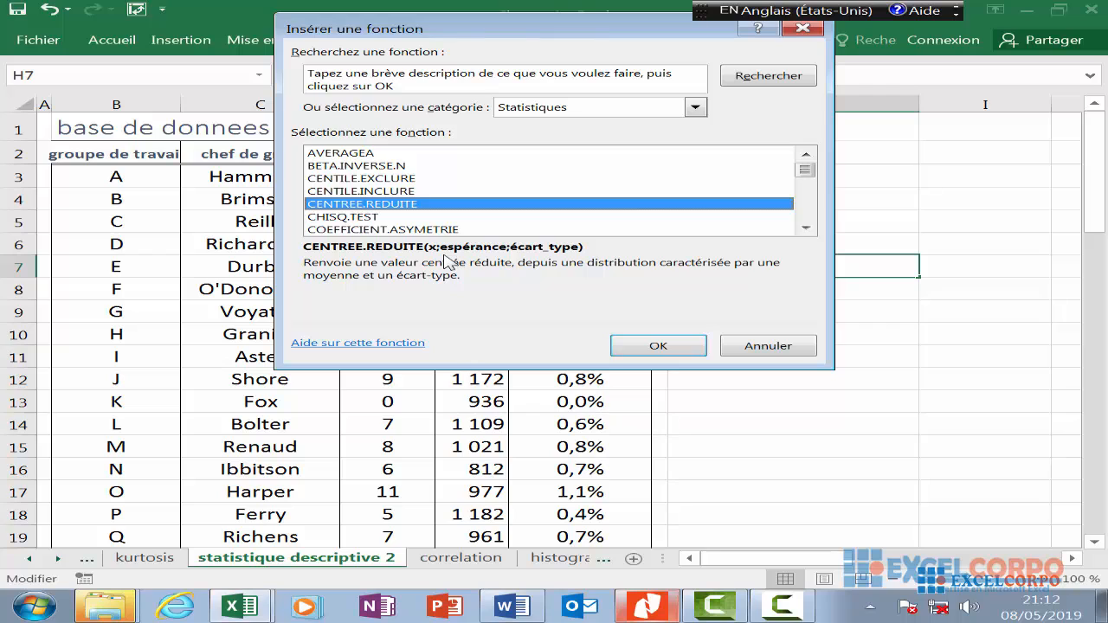
{"action": "left_click", "coordinate": [689, 350]}
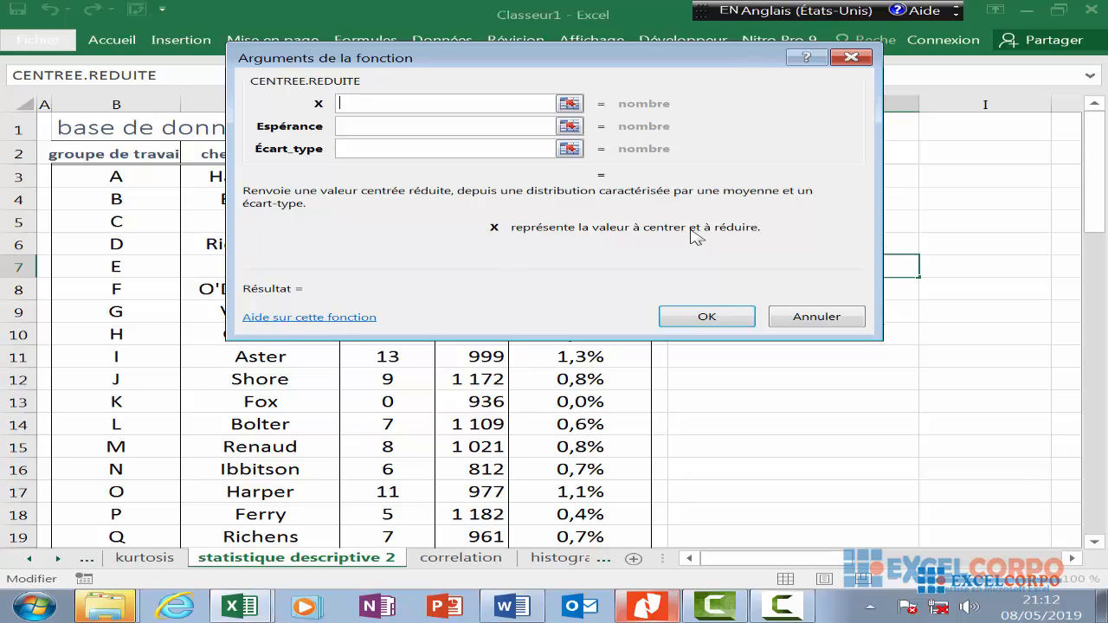
{"action": "left_click", "coordinate": [371, 125]}
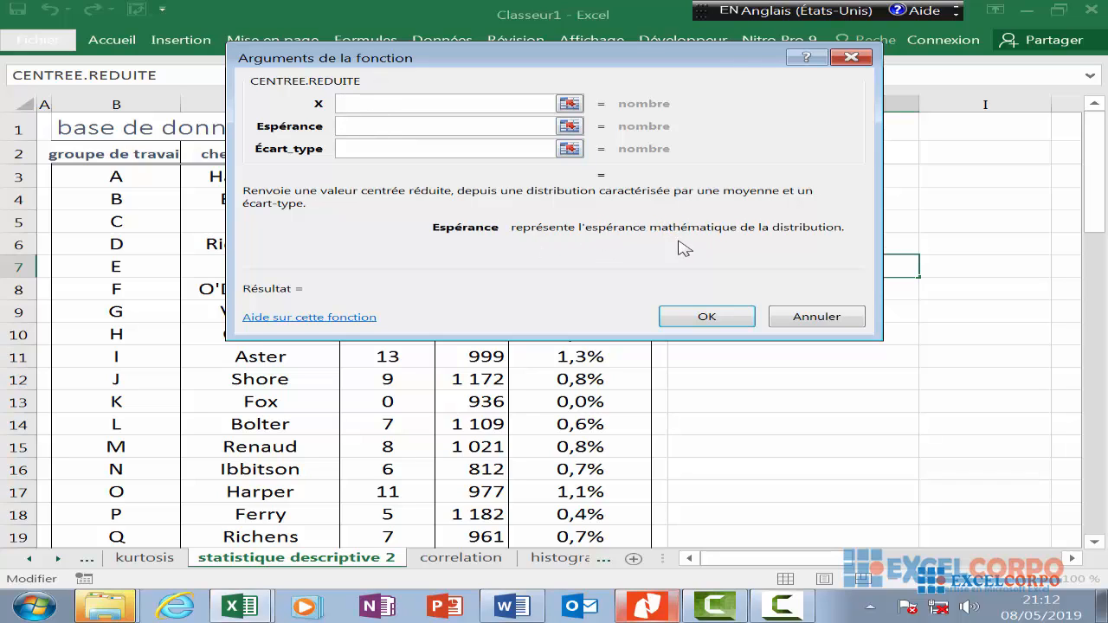
{"action": "left_click", "coordinate": [364, 148]}
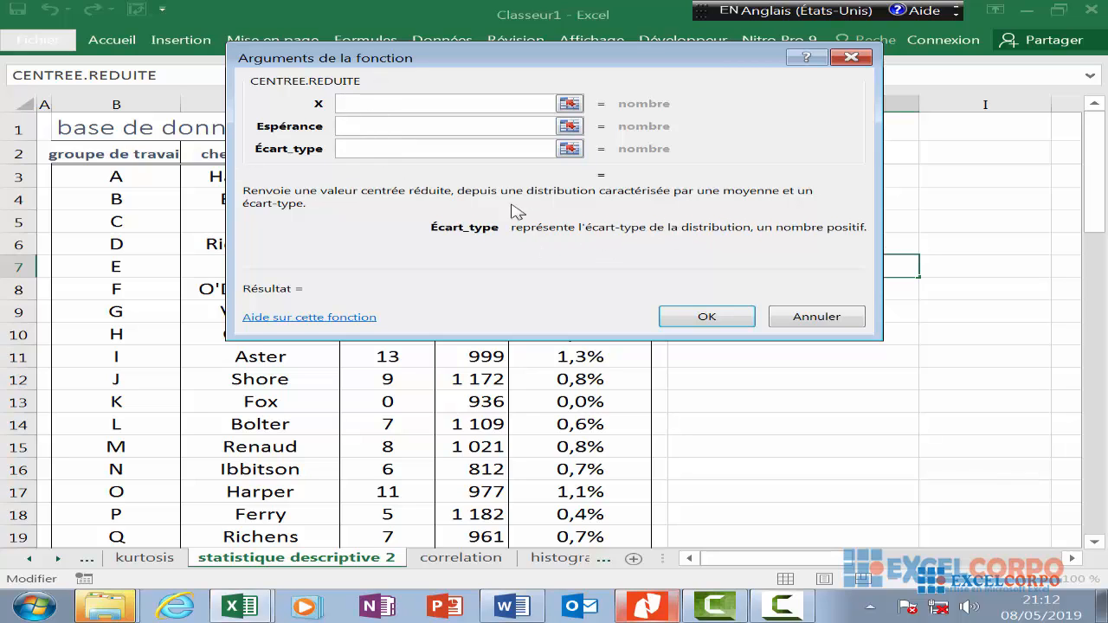
{"action": "left_click", "coordinate": [848, 59]}
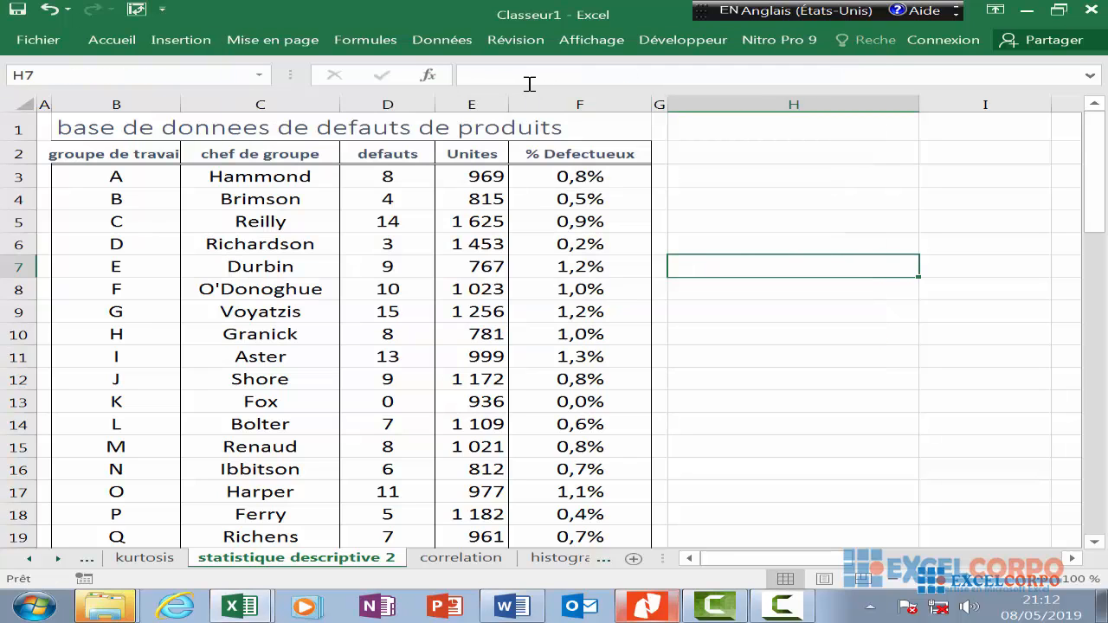
Compare CENTILE.EXCLURE with CENTILE.INCLURE, examine the latter's Matrice and K arguments, and close the dialog without inserting the function.
{"action": "left_click", "coordinate": [436, 76]}
{"action": "left_click", "coordinate": [398, 177]}
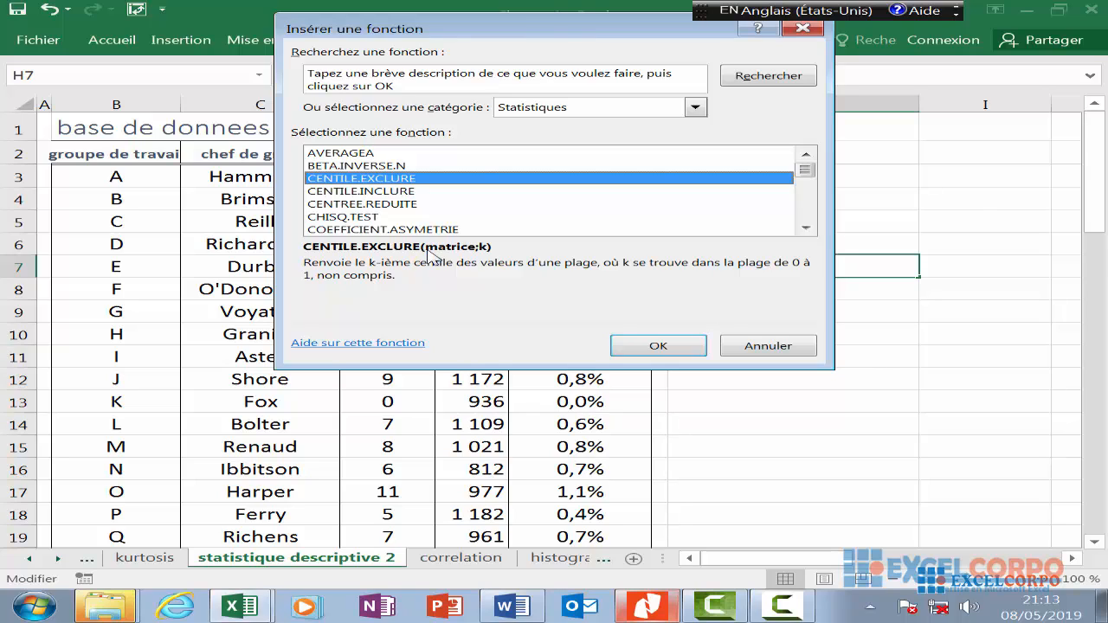
{"action": "left_click", "coordinate": [418, 192]}
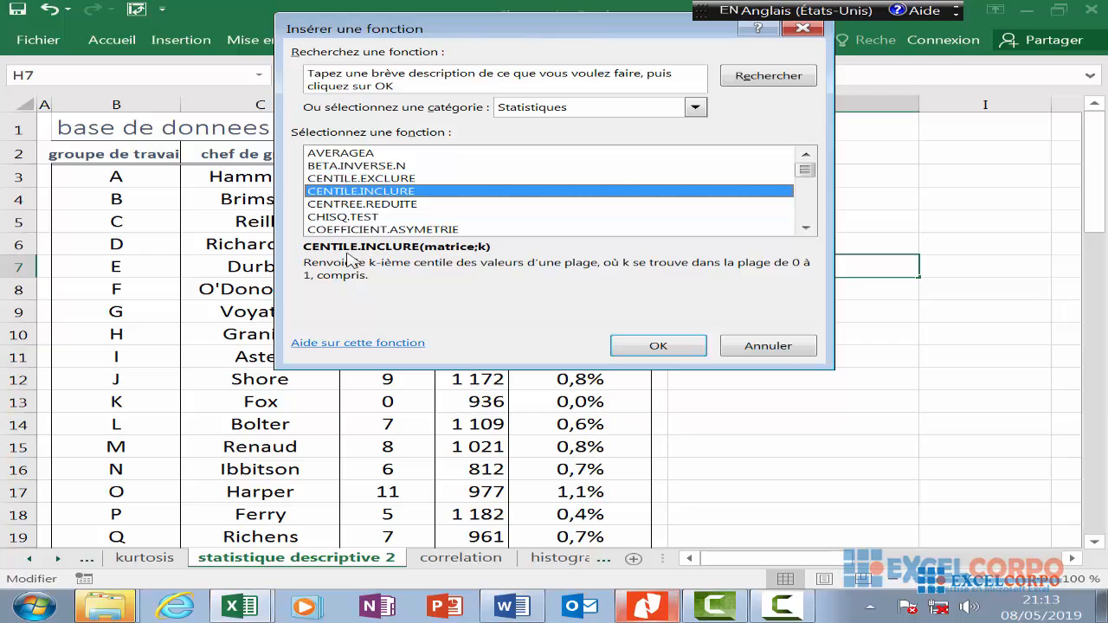
{"action": "left_click", "coordinate": [660, 348]}
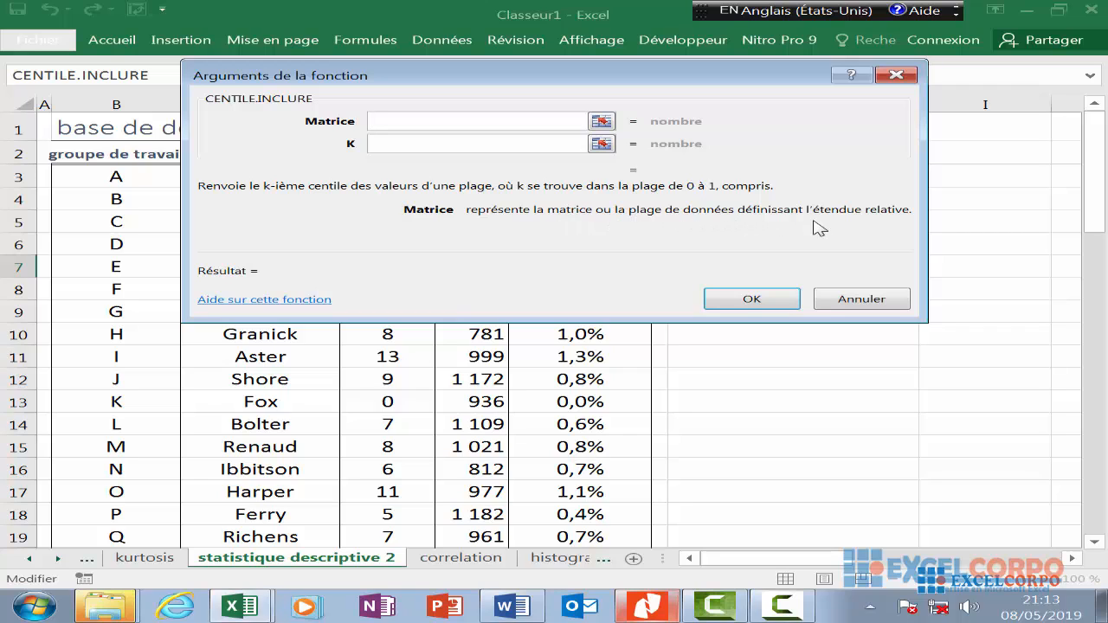
{"action": "left_click", "coordinate": [391, 143]}
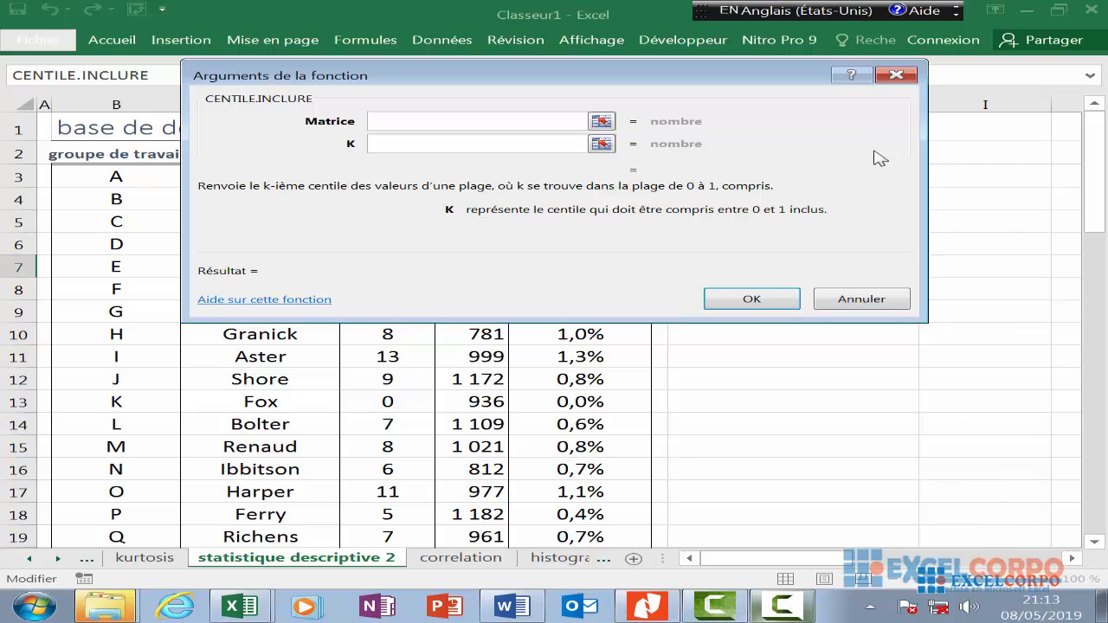
{"action": "left_click", "coordinate": [896, 75]}
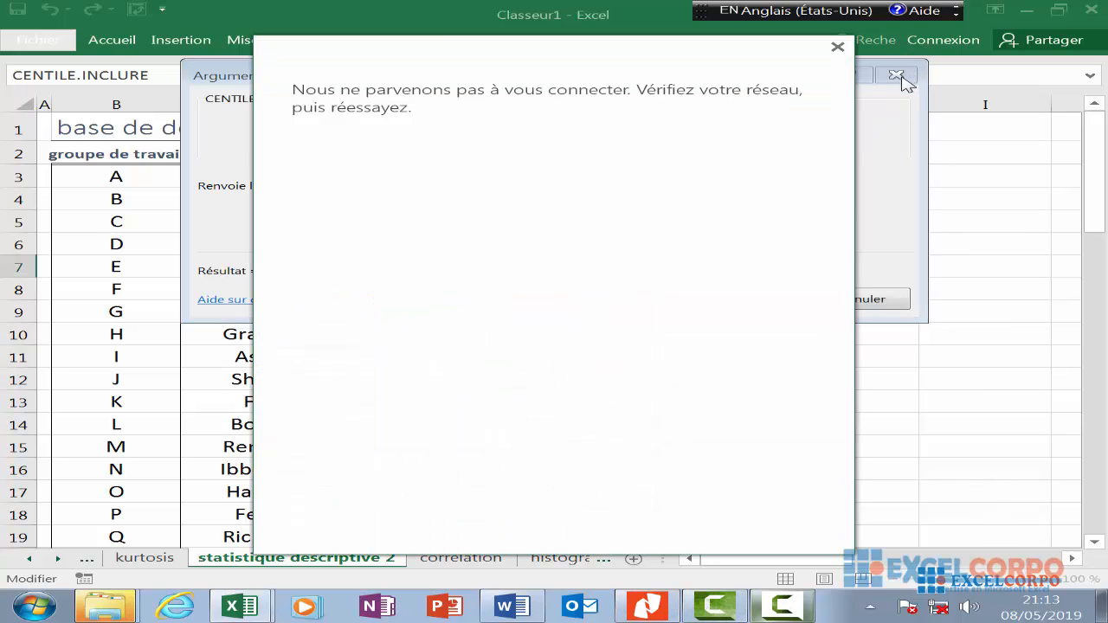
{"action": "left_click", "coordinate": [837, 47]}
{"action": "left_click", "coordinate": [896, 75]}
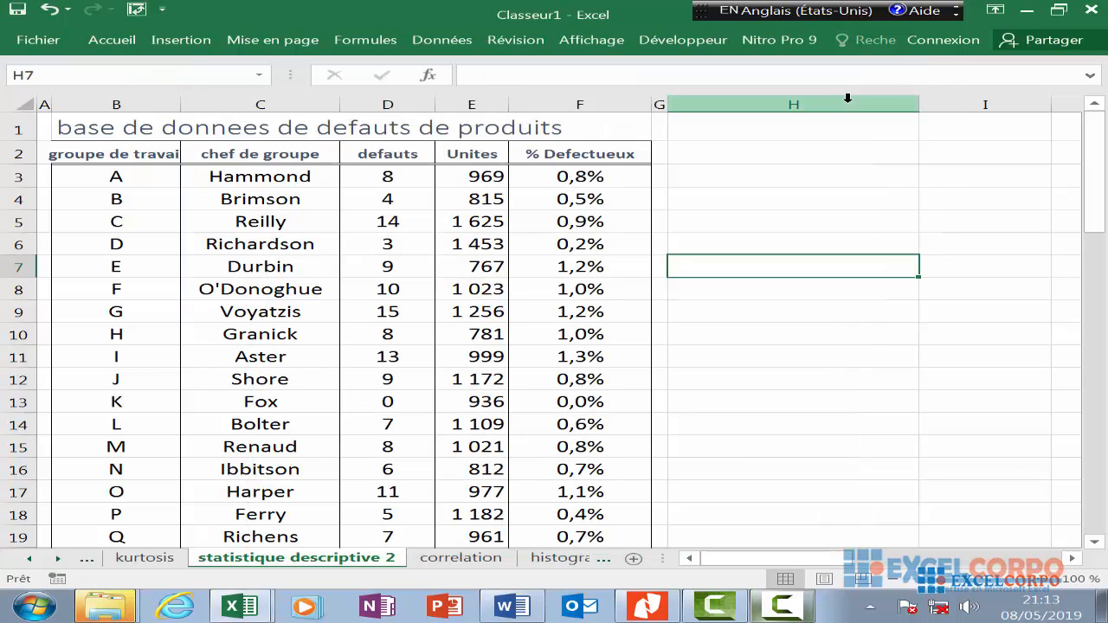
Reopen the data analysis tools, review Régression linéaire, Échantillonnage and the paired-observations test of means, and close the list.
{"action": "left_click", "coordinate": [450, 41]}
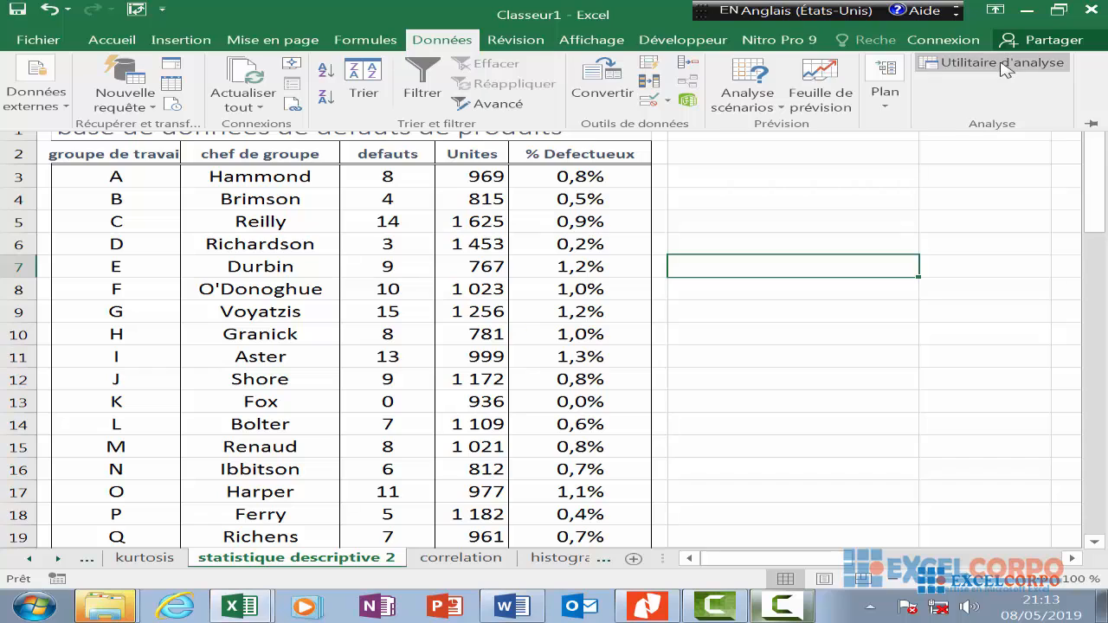
{"action": "left_click", "coordinate": [1001, 68]}
{"action": "left_click", "coordinate": [1019, 550]}
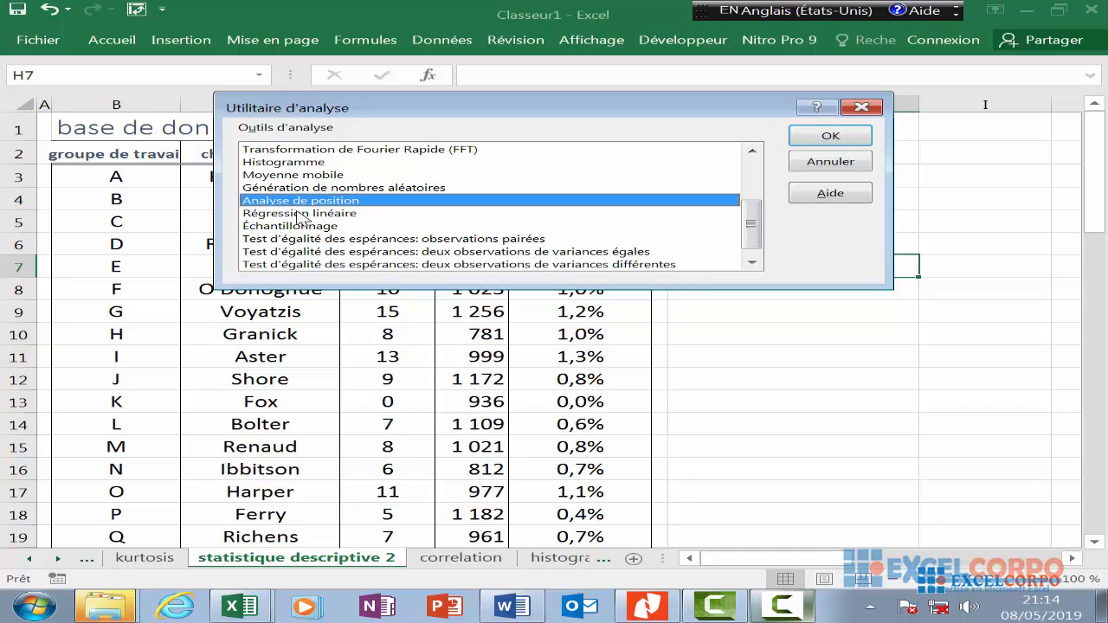
{"action": "left_click", "coordinate": [349, 216]}
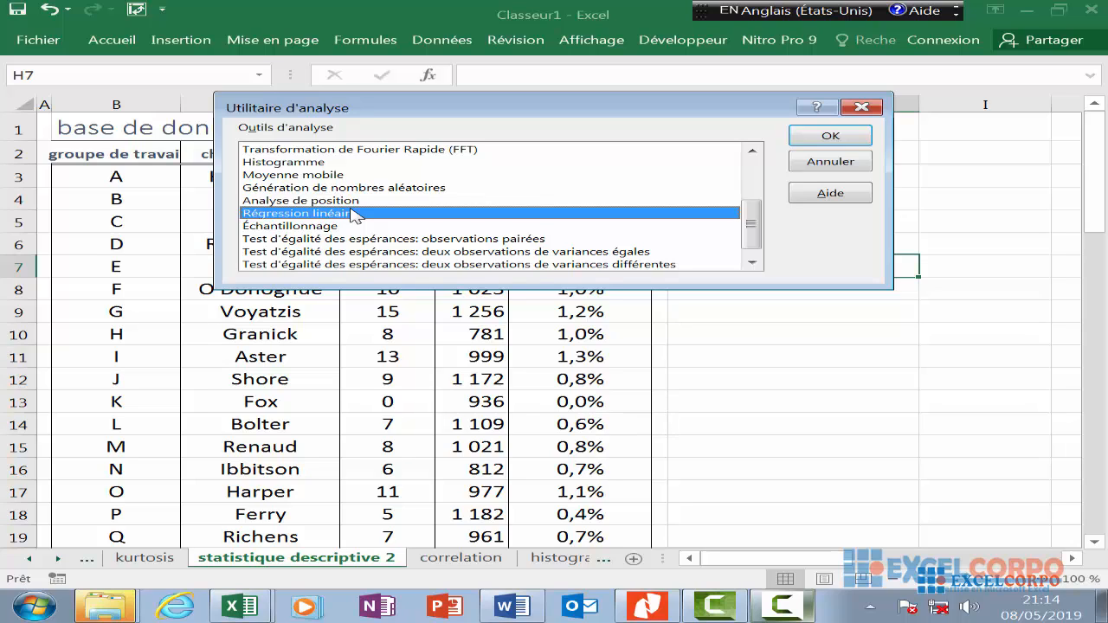
{"action": "left_click", "coordinate": [353, 226]}
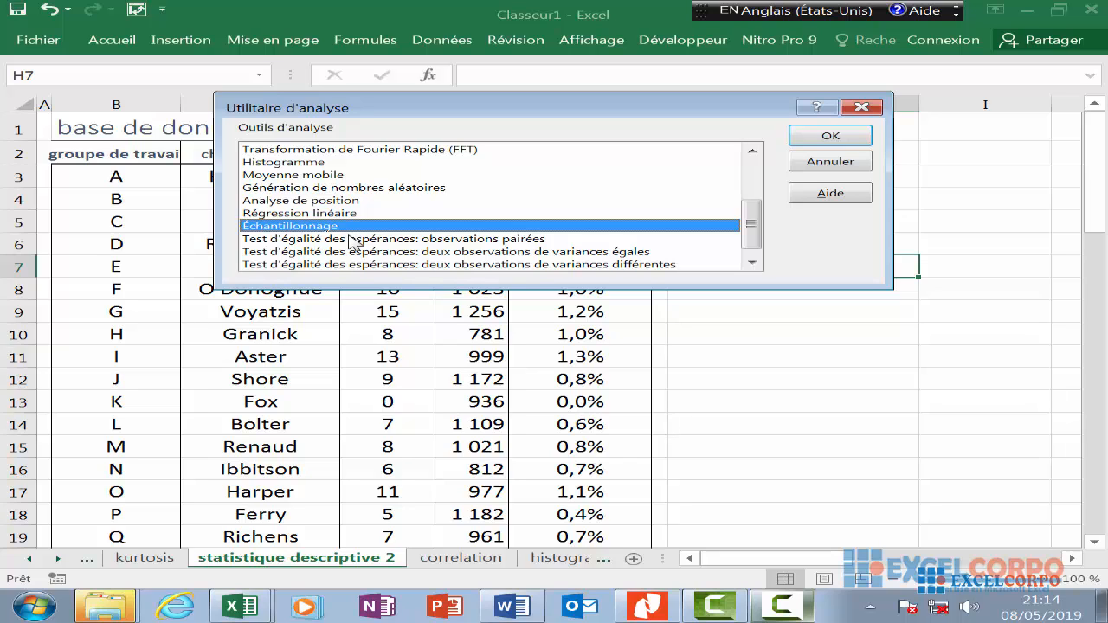
{"action": "left_click", "coordinate": [350, 240]}
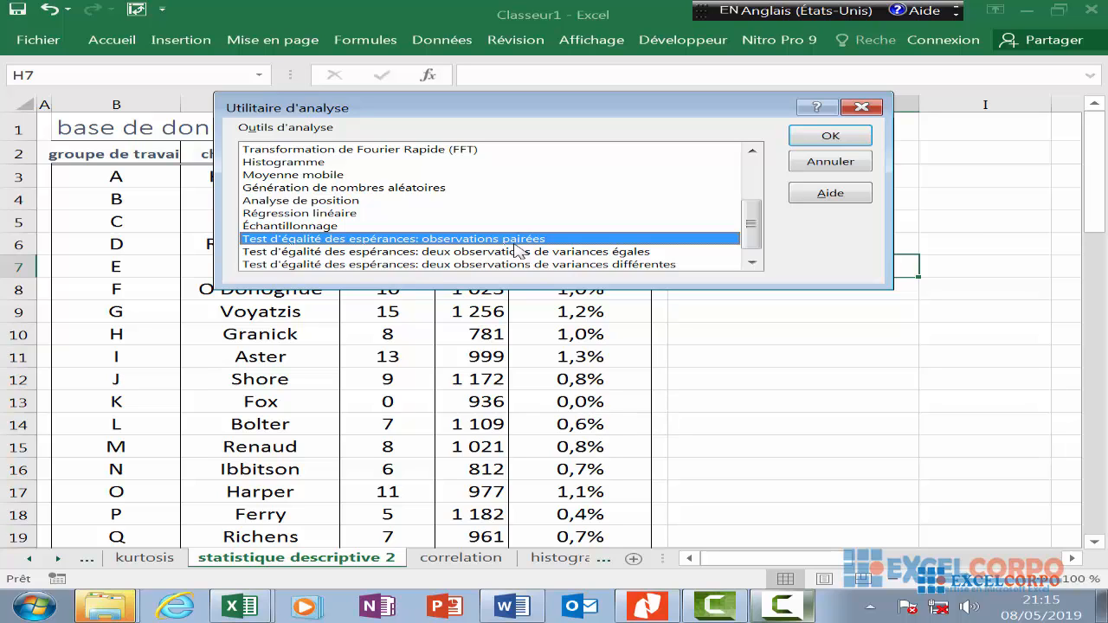
{"action": "left_click", "coordinate": [868, 107]}
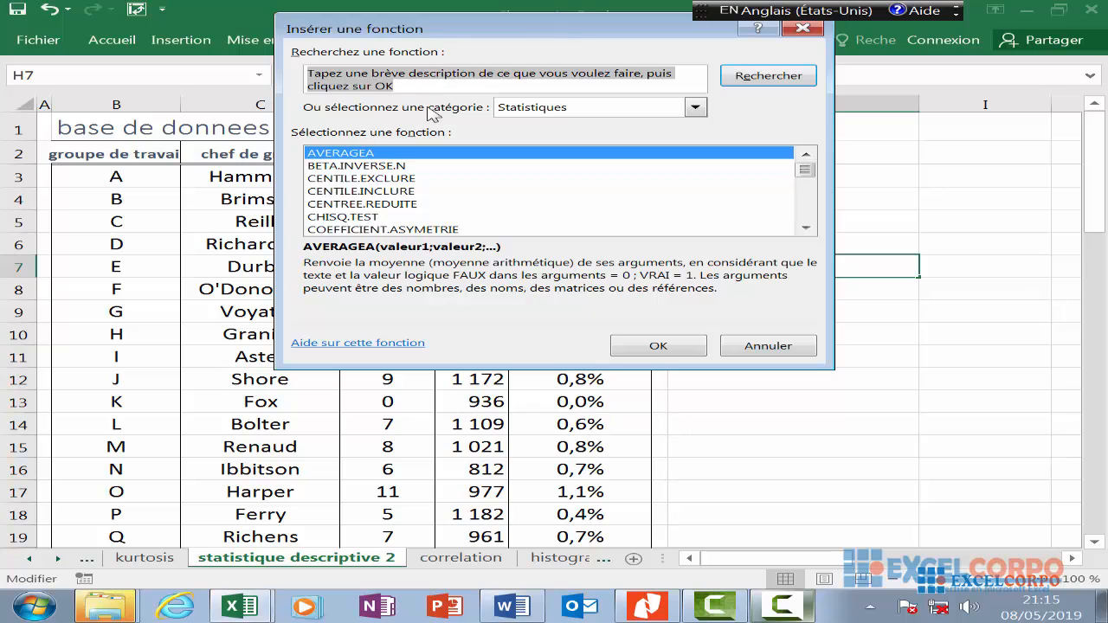
Find the statistical function T.TEST and examine its Matrice1, Matrice2, Uni/bilatéral and Type arguments.
{"action": "left_click", "coordinate": [367, 178]}
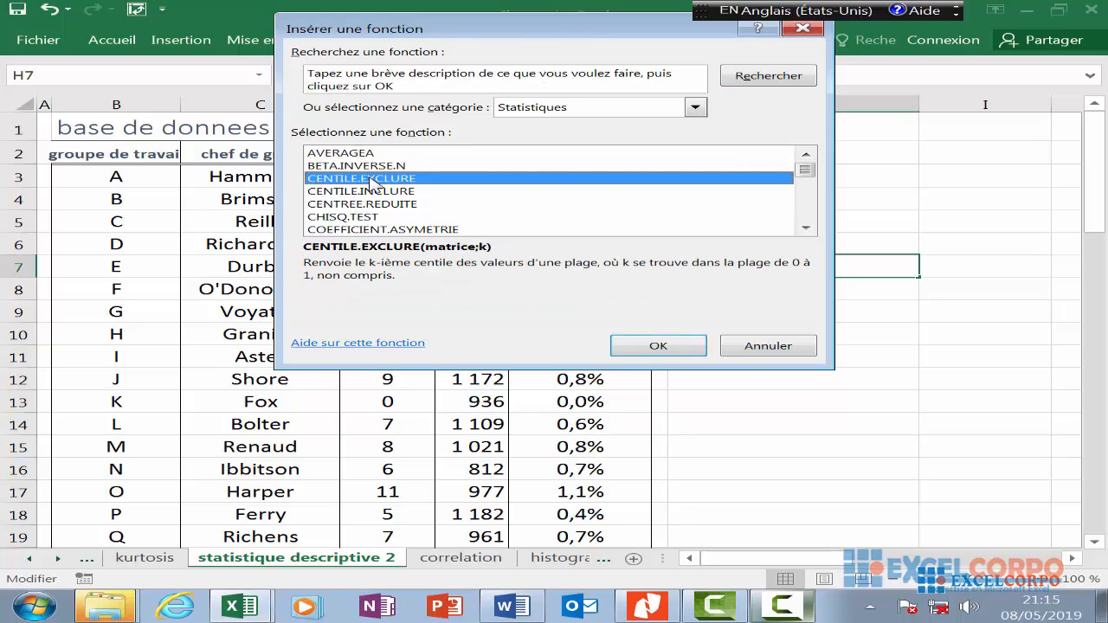
{"action": "key", "text": "t"}
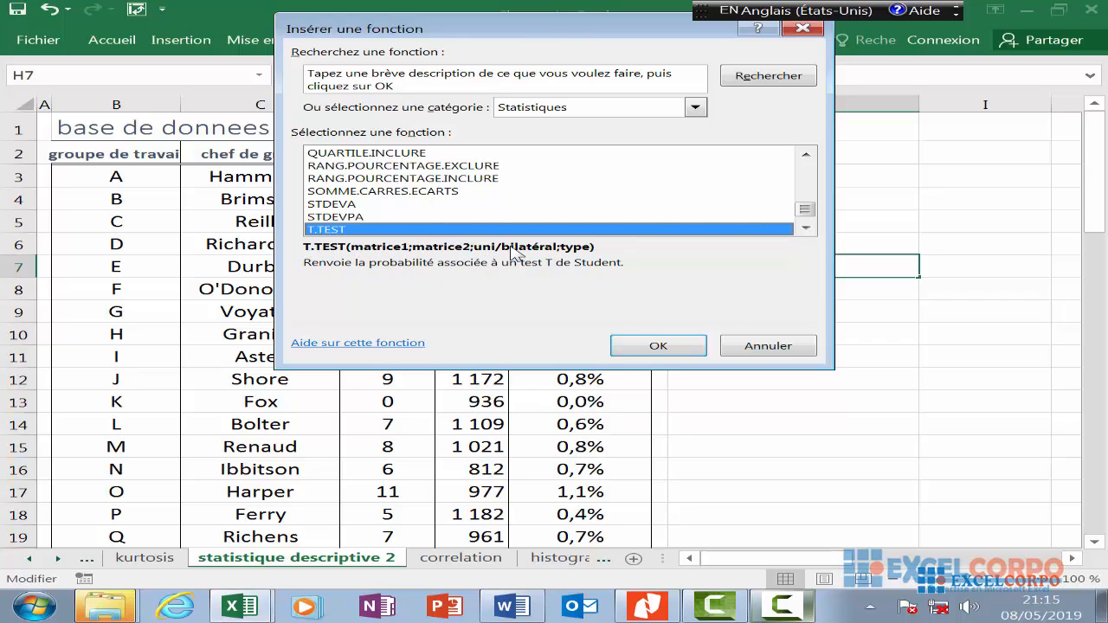
{"action": "left_click", "coordinate": [636, 347]}
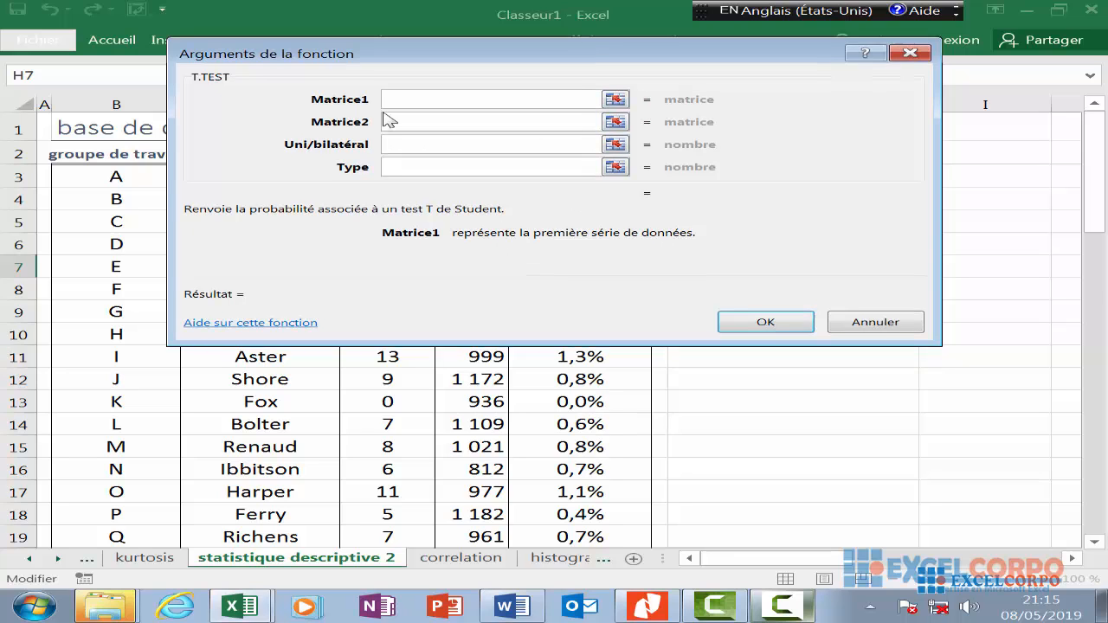
{"action": "left_click", "coordinate": [403, 139]}
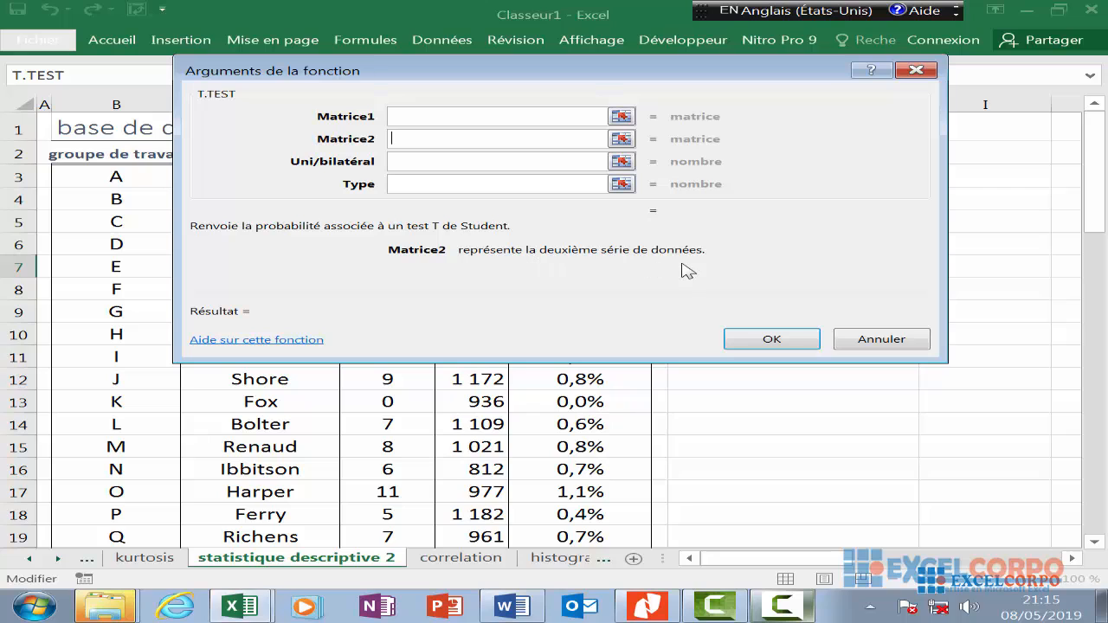
{"action": "left_click", "coordinate": [433, 159]}
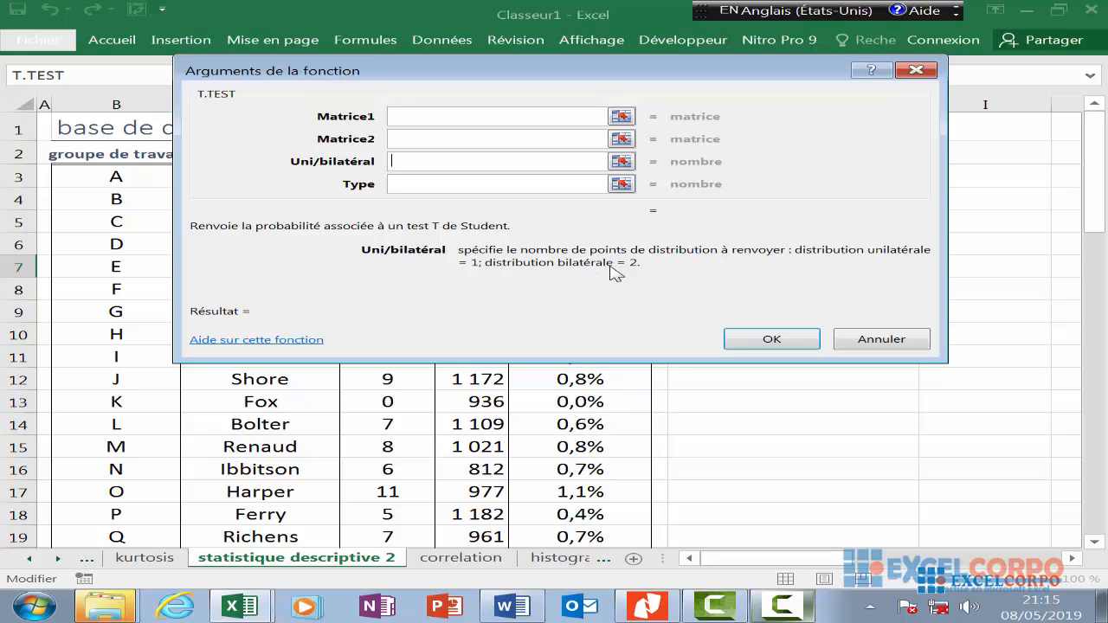
{"action": "left_click", "coordinate": [433, 185]}
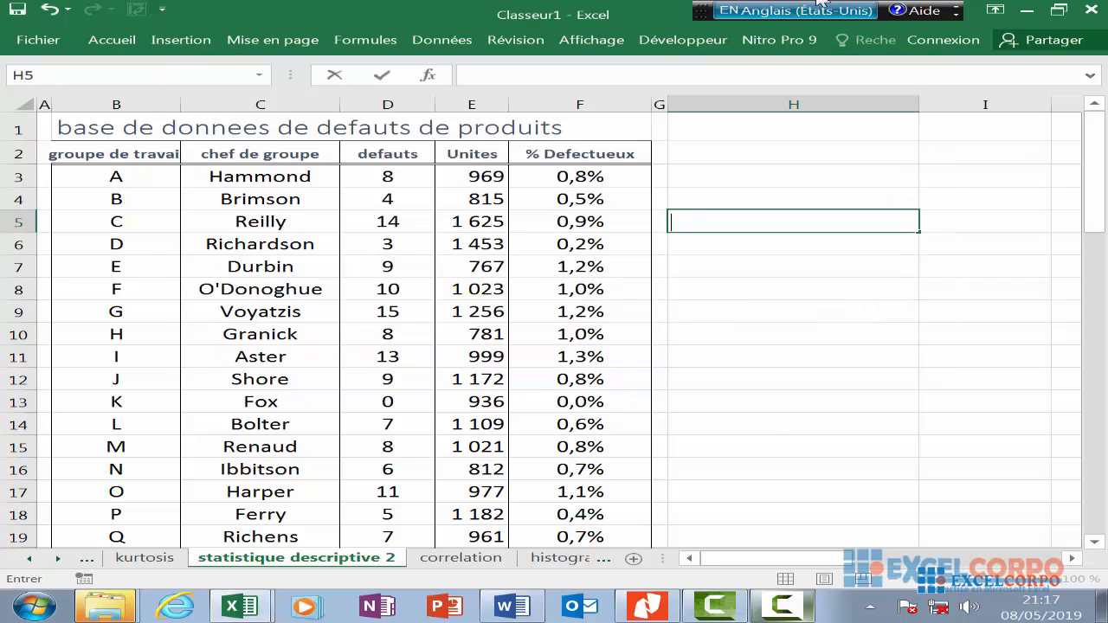
From cell H7, review the data analysis tools for the equal-variance and unequal-variance tests of means and the z-test, and close the list.
{"action": "left_click", "coordinate": [454, 40]}
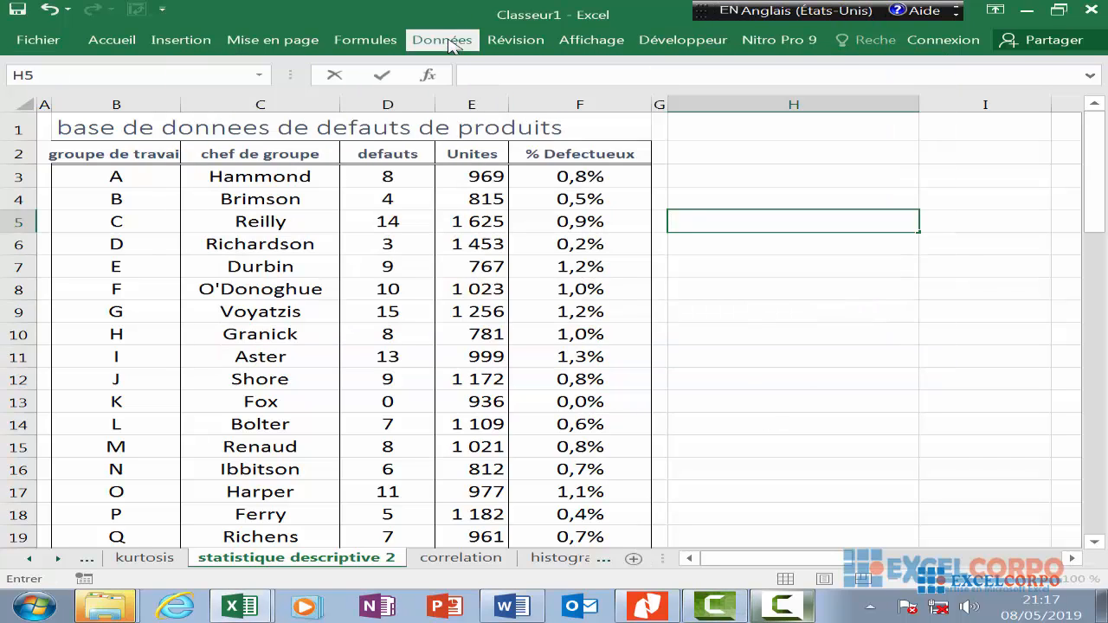
{"action": "left_click", "coordinate": [858, 265]}
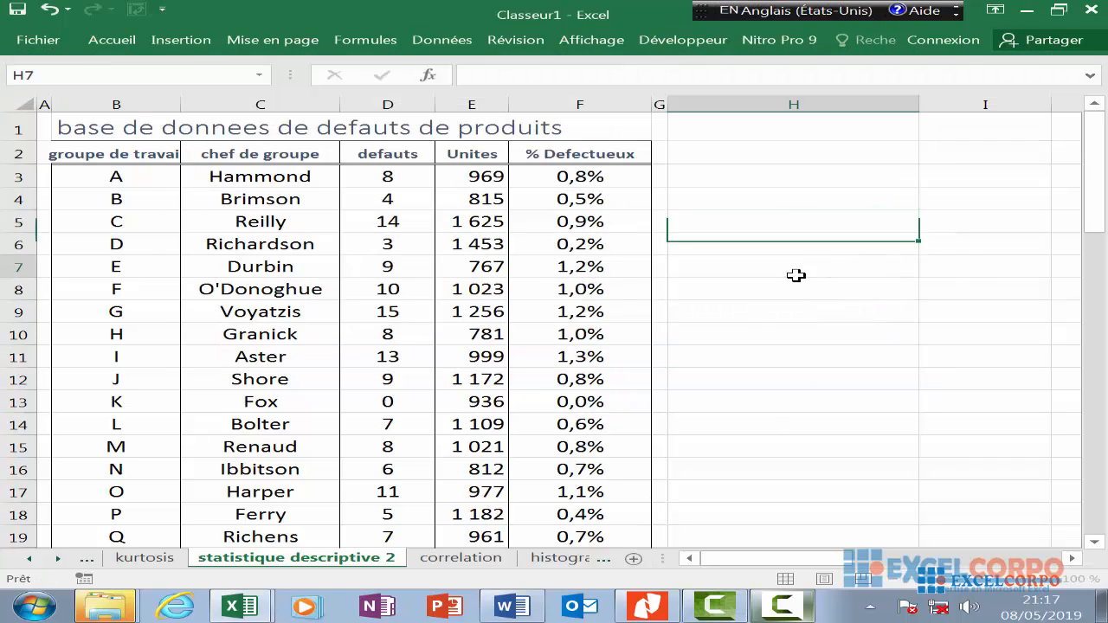
{"action": "left_click", "coordinate": [453, 40]}
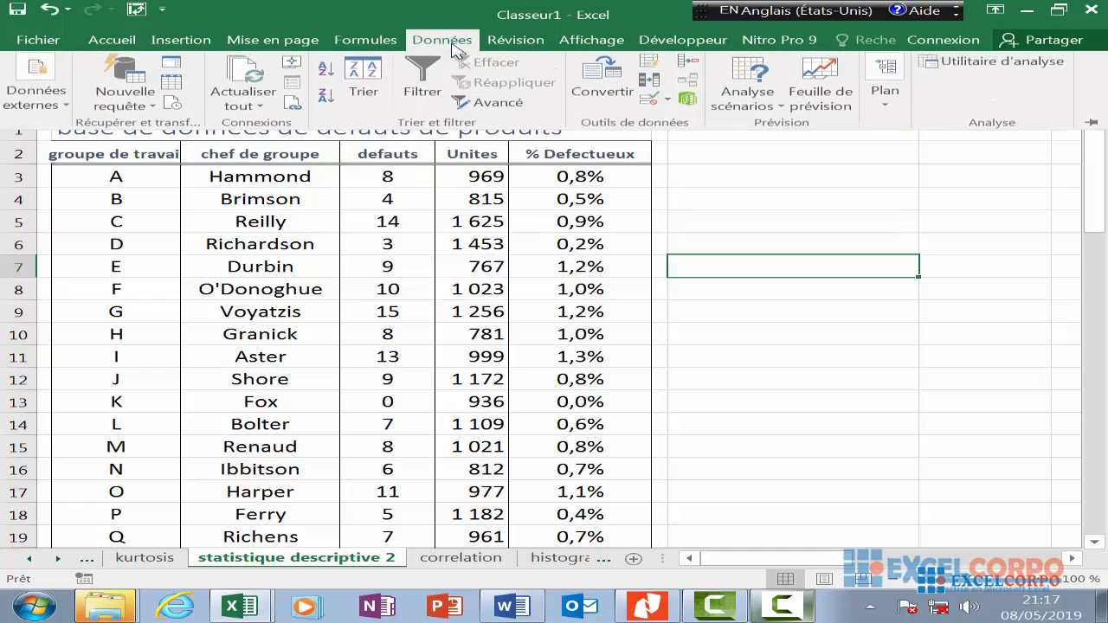
{"action": "left_click", "coordinate": [1030, 77]}
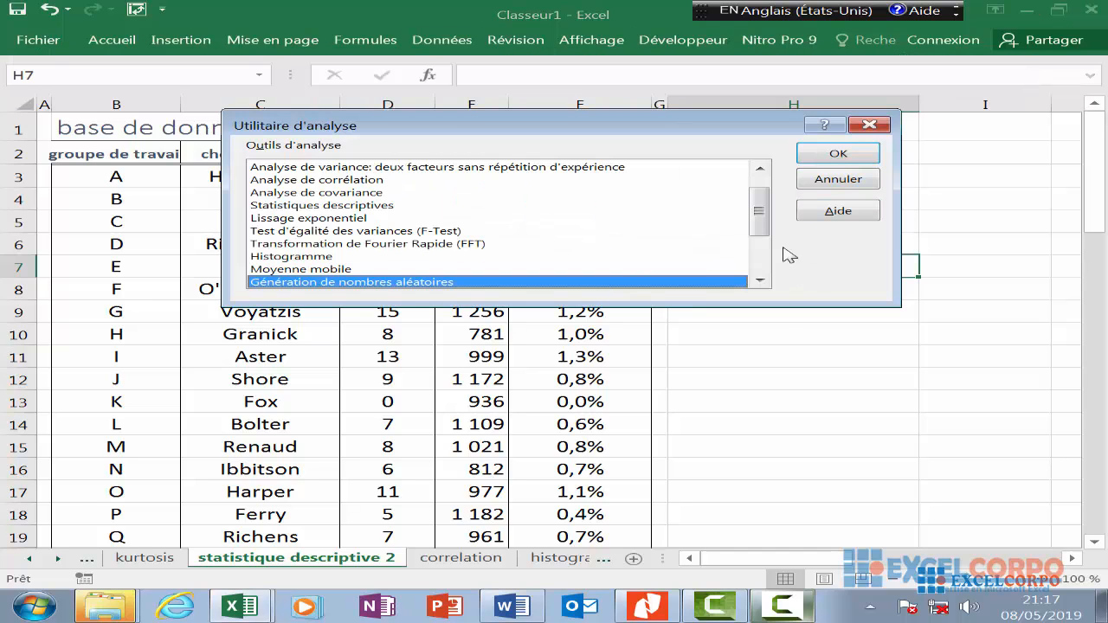
{"action": "scroll", "coordinate": [762, 227], "scroll_direction": "down", "scroll_amount": 2}
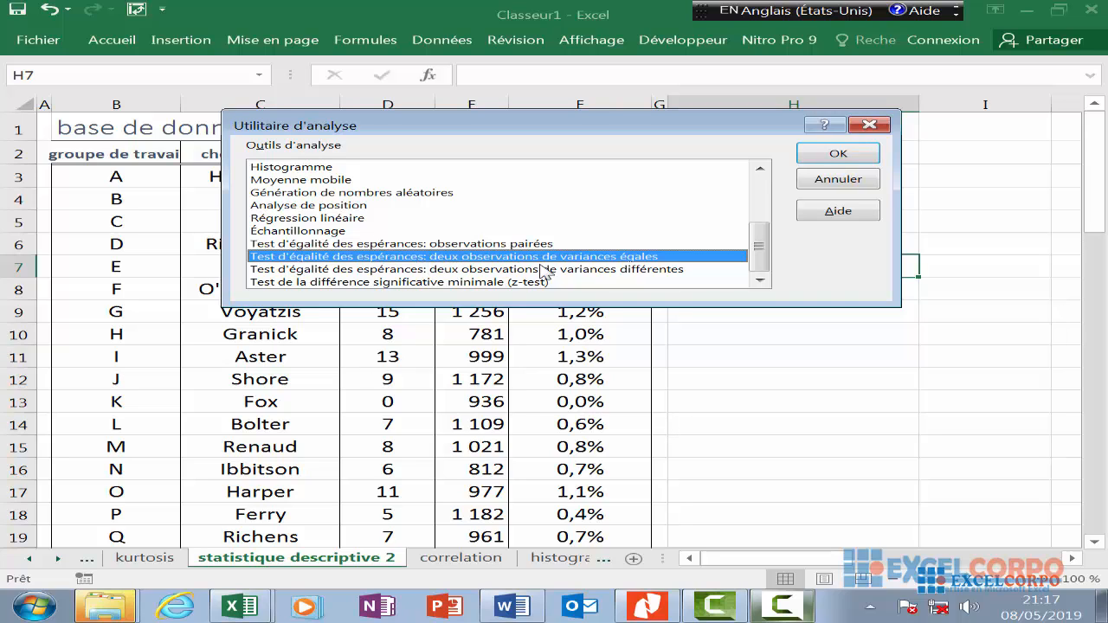
{"action": "left_click", "coordinate": [614, 271]}
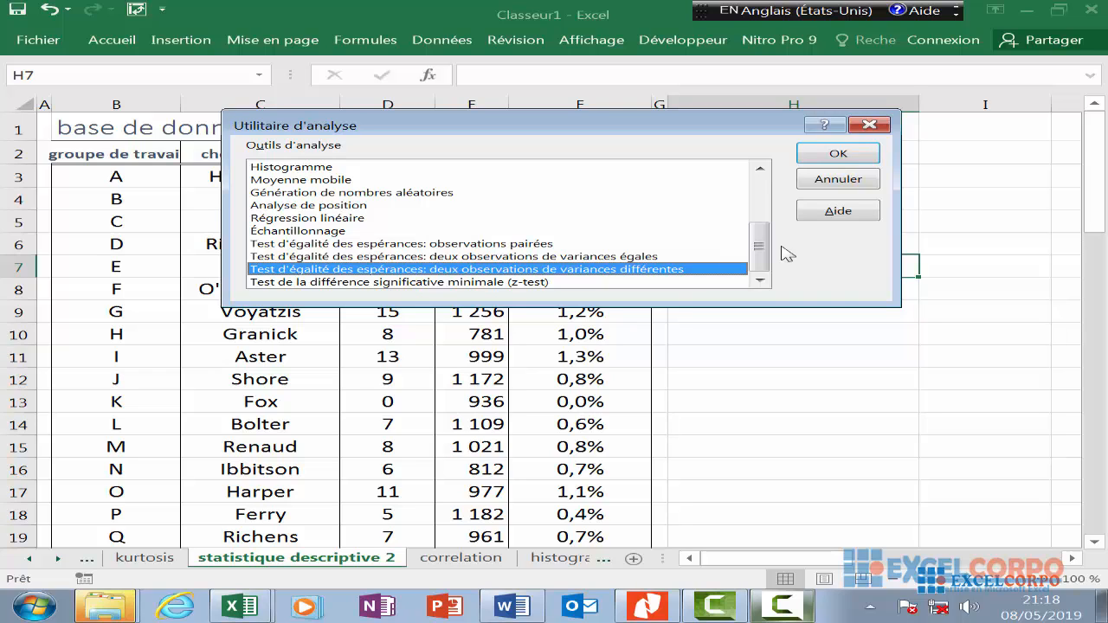
{"action": "left_click", "coordinate": [575, 283]}
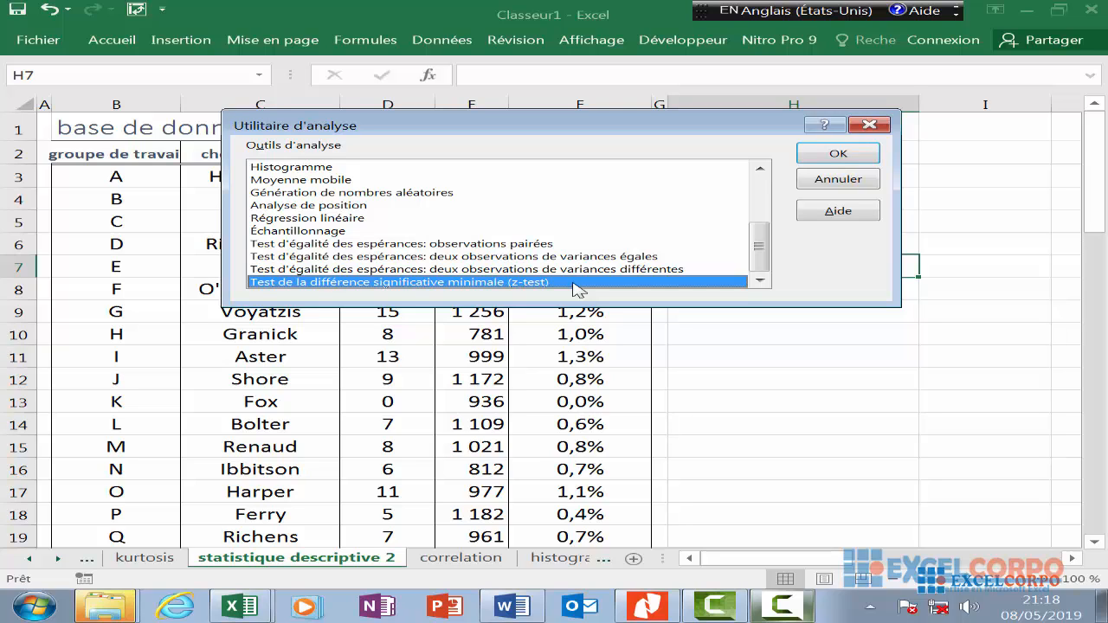
{"action": "left_click", "coordinate": [866, 126]}
Look up the statistical function Z.TEST, examine its Tableau, X and Sigma arguments, and close the dialog without inserting it.
{"action": "left_click", "coordinate": [428, 75]}
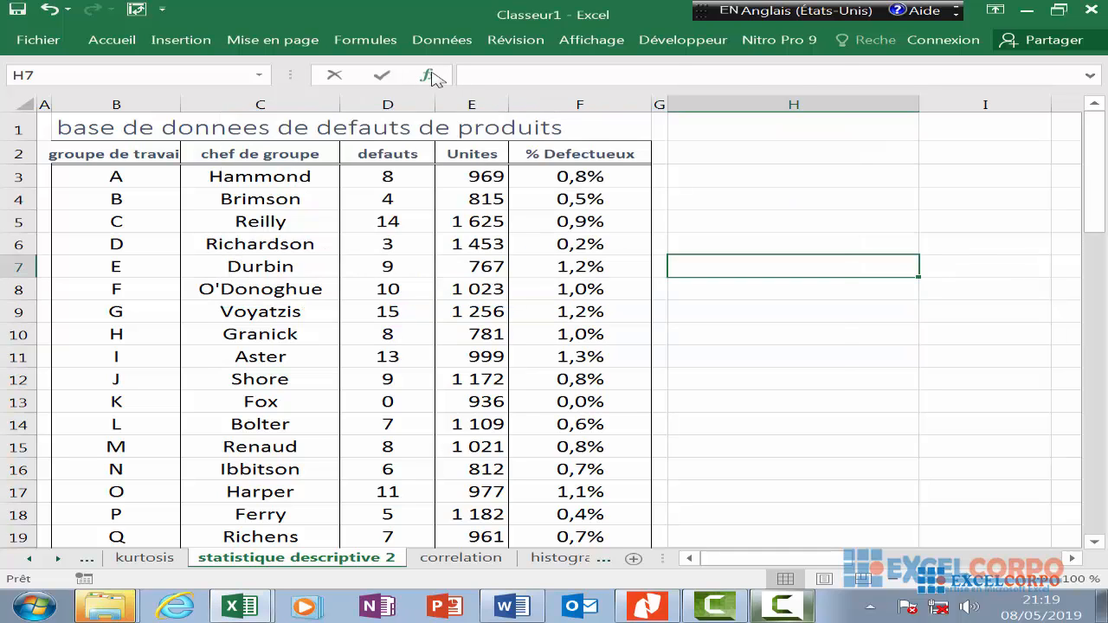
{"action": "left_click", "coordinate": [374, 210]}
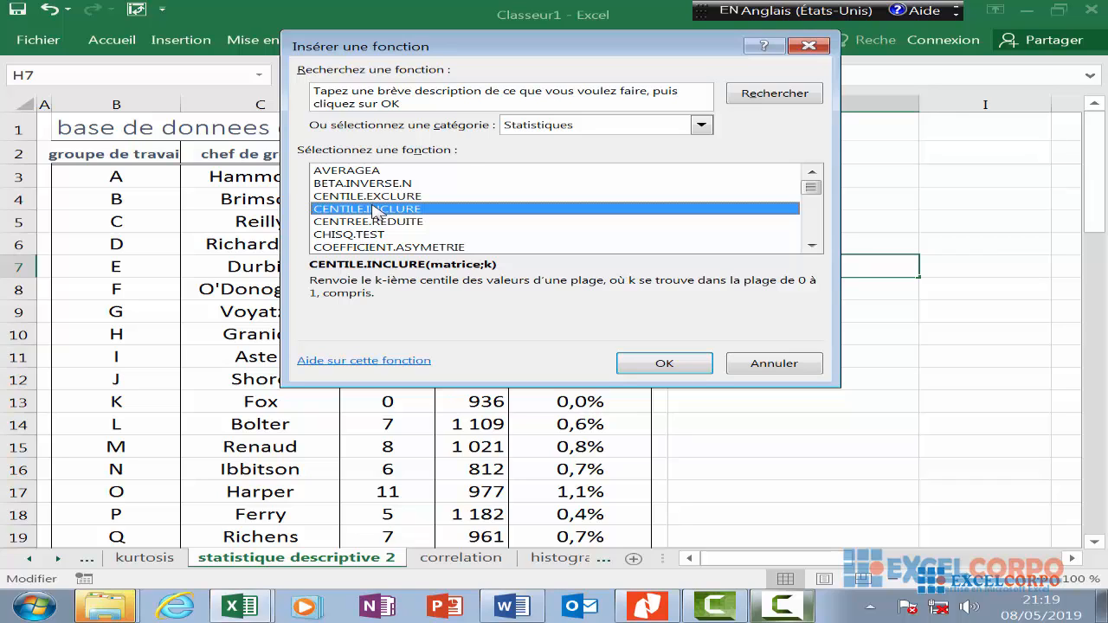
{"action": "key", "text": "End"}
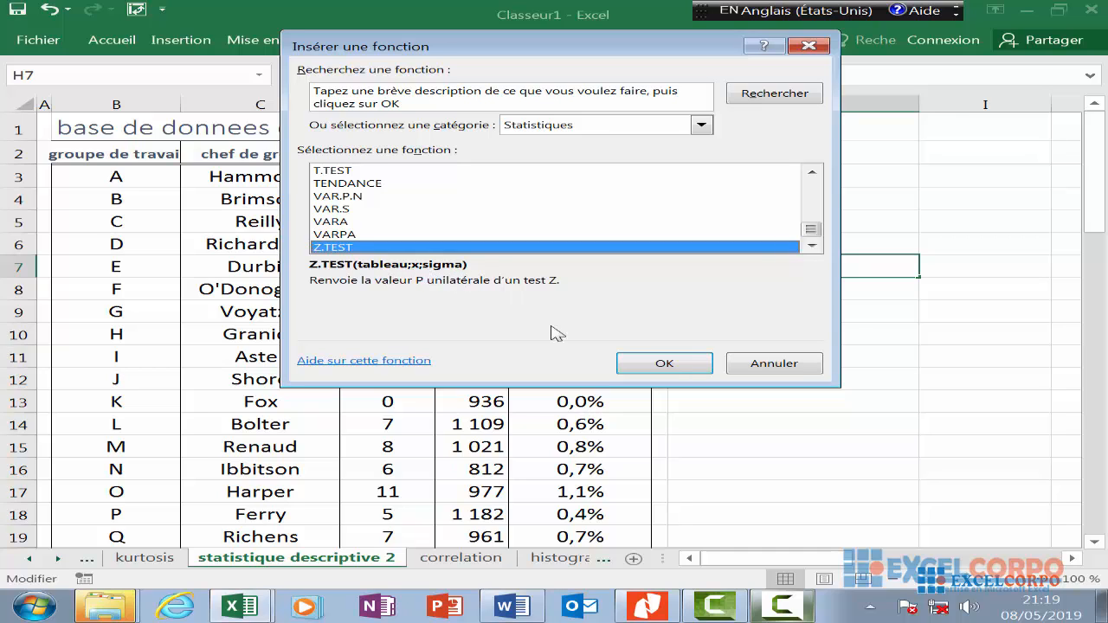
{"action": "left_click", "coordinate": [684, 365]}
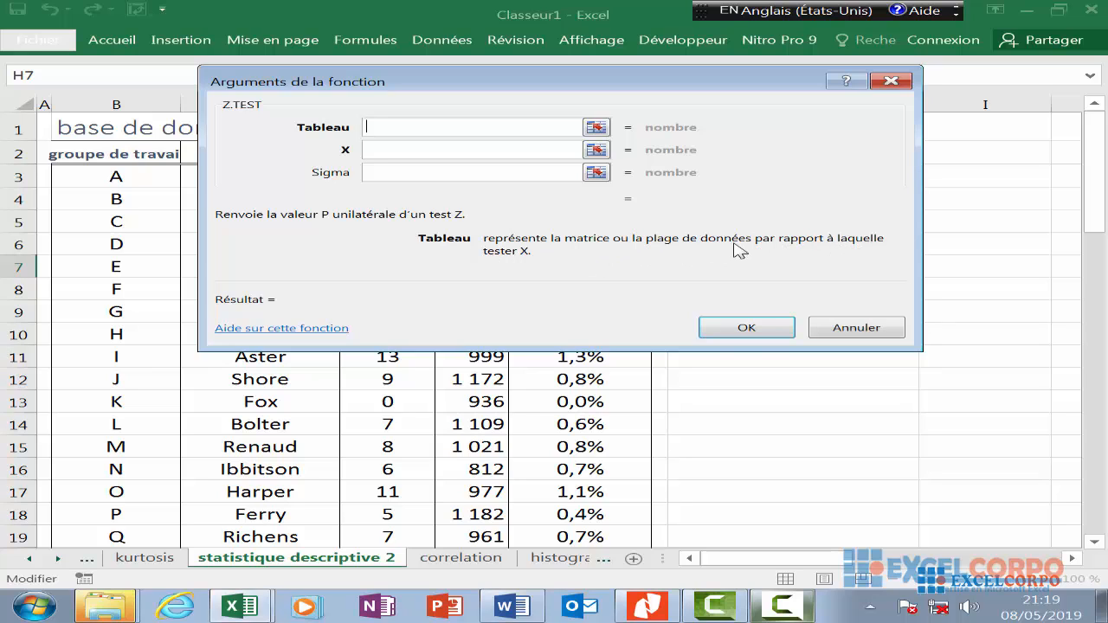
{"action": "left_click", "coordinate": [413, 149]}
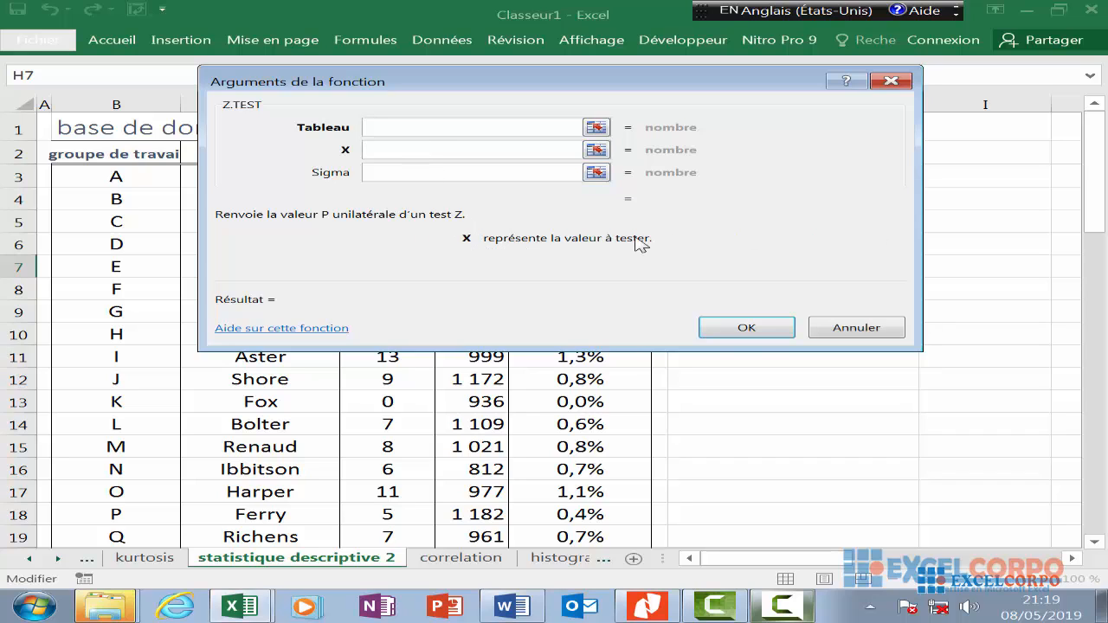
{"action": "left_click", "coordinate": [372, 173]}
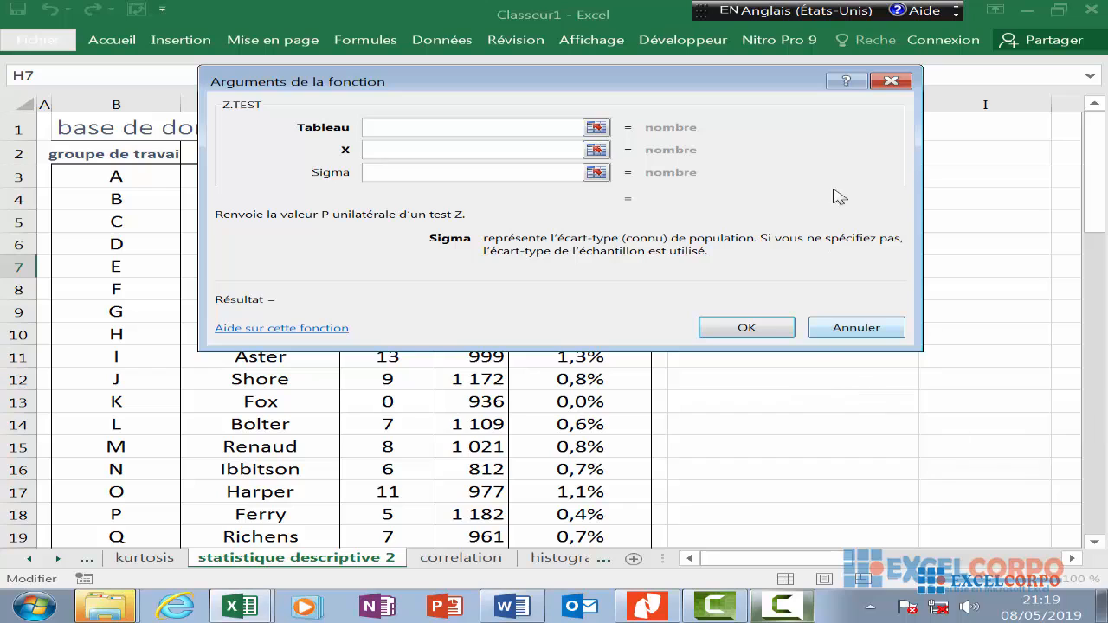
{"action": "left_click", "coordinate": [880, 82]}
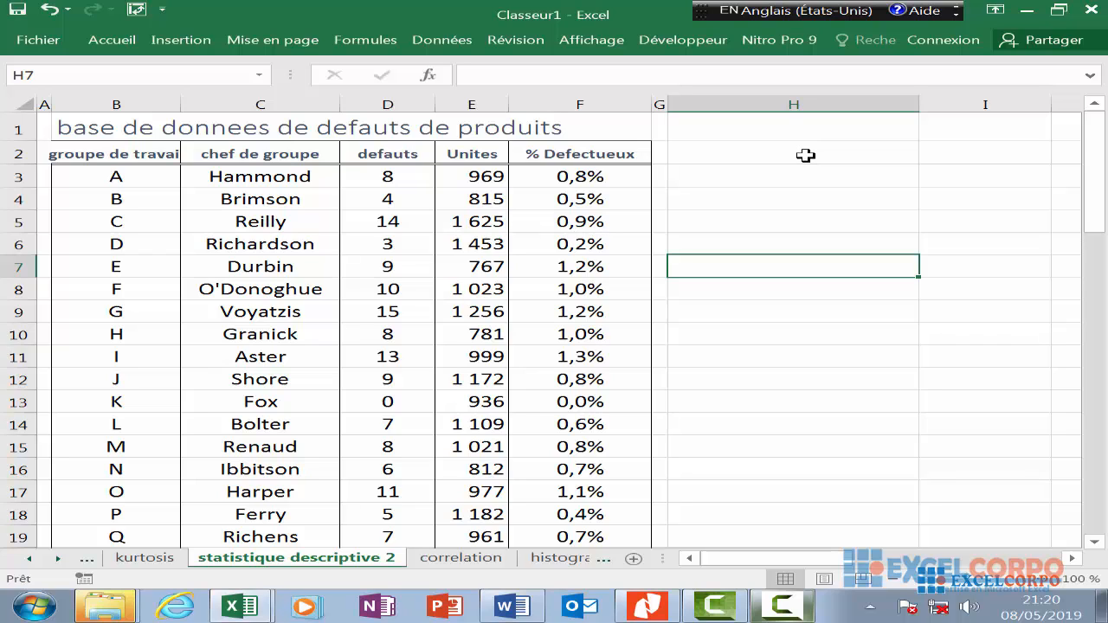
{"action": "left_click", "coordinate": [769, 603]}
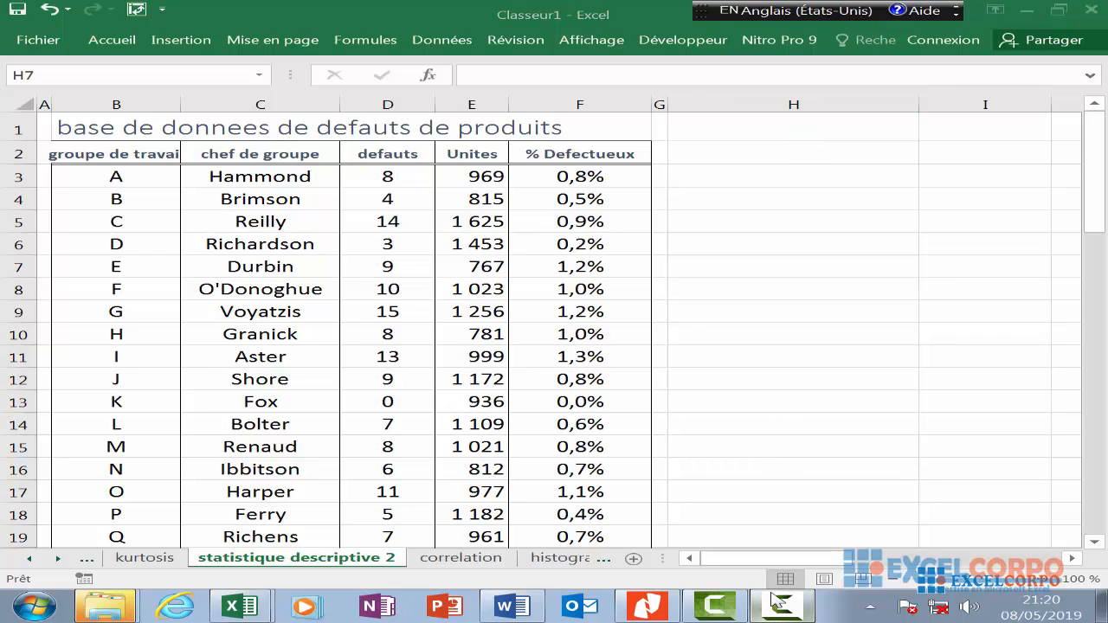
{"action": "left_click", "coordinate": [997, 540]}
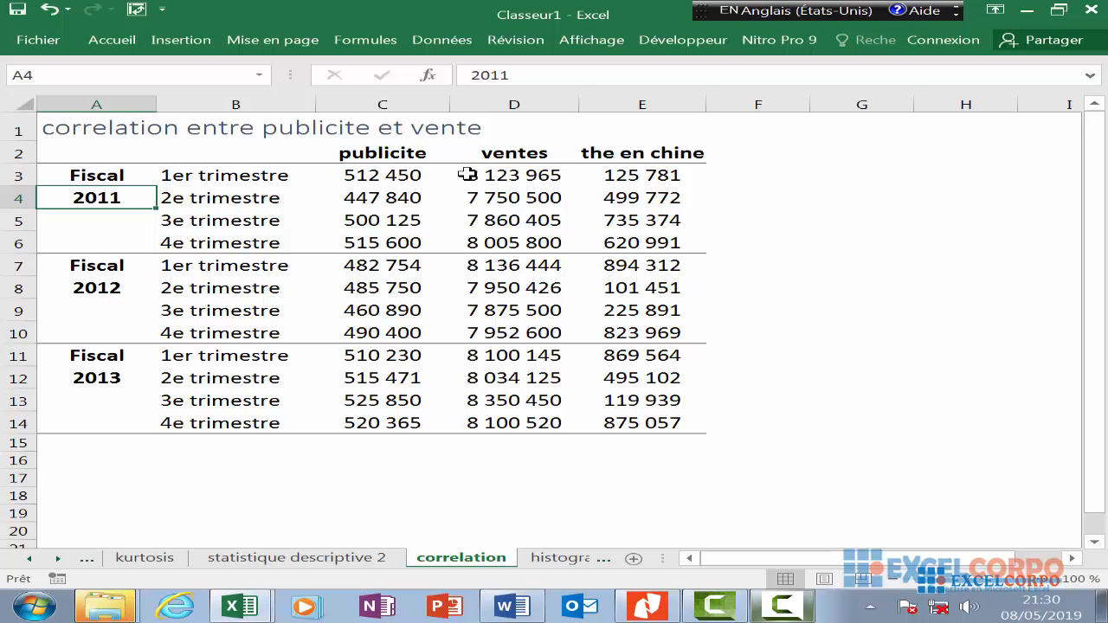
Look over the quarterly publicite and ventes data for fiscal years 2011 to 2013 on the correlation sheet.
{"action": "scroll", "coordinate": [466, 174], "scroll_direction": "down", "scroll_amount": 2}
{"action": "scroll", "coordinate": [467, 241], "scroll_direction": "up", "scroll_amount": 2}
{"action": "left_click", "coordinate": [522, 154]}
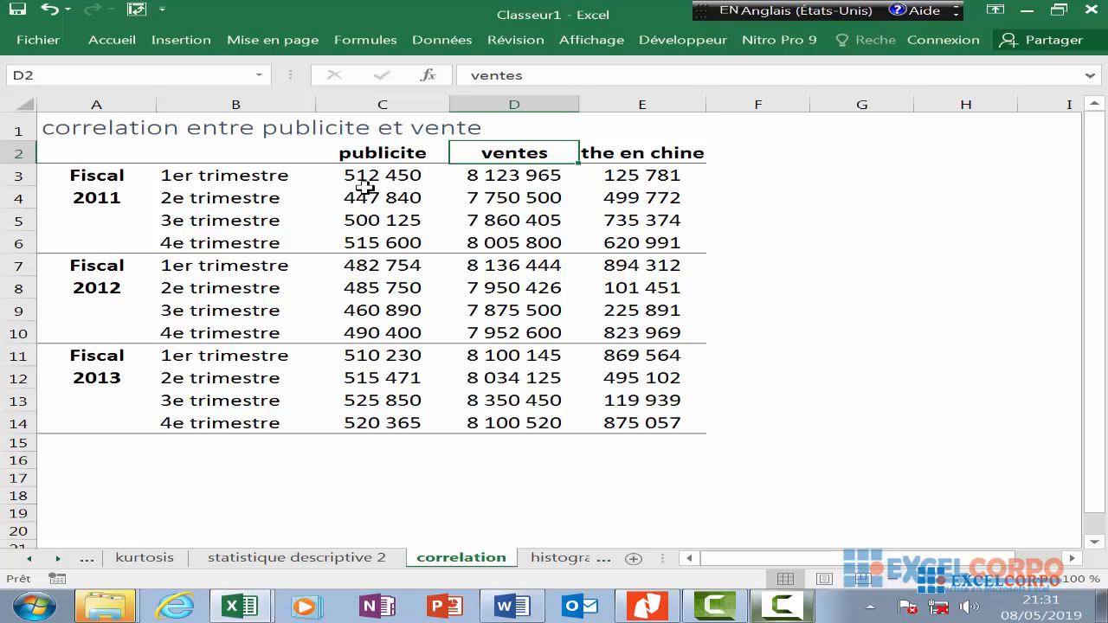
{"action": "left_click", "coordinate": [392, 171]}
{"action": "left_click", "coordinate": [490, 161]}
{"action": "left_click", "coordinate": [781, 606]}
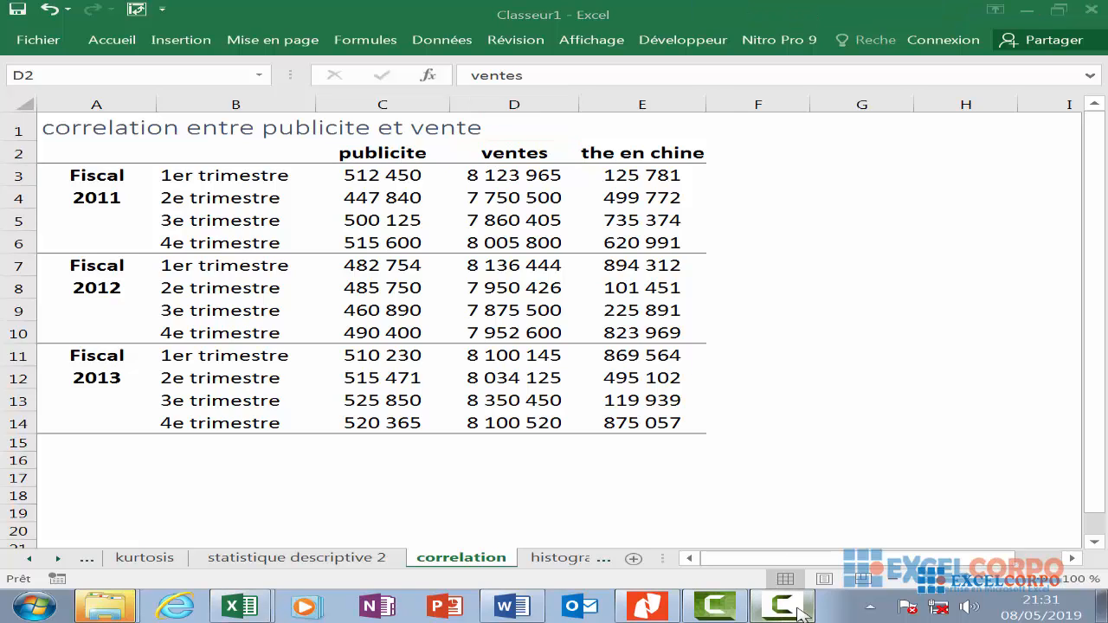
{"action": "left_click", "coordinate": [1017, 541]}
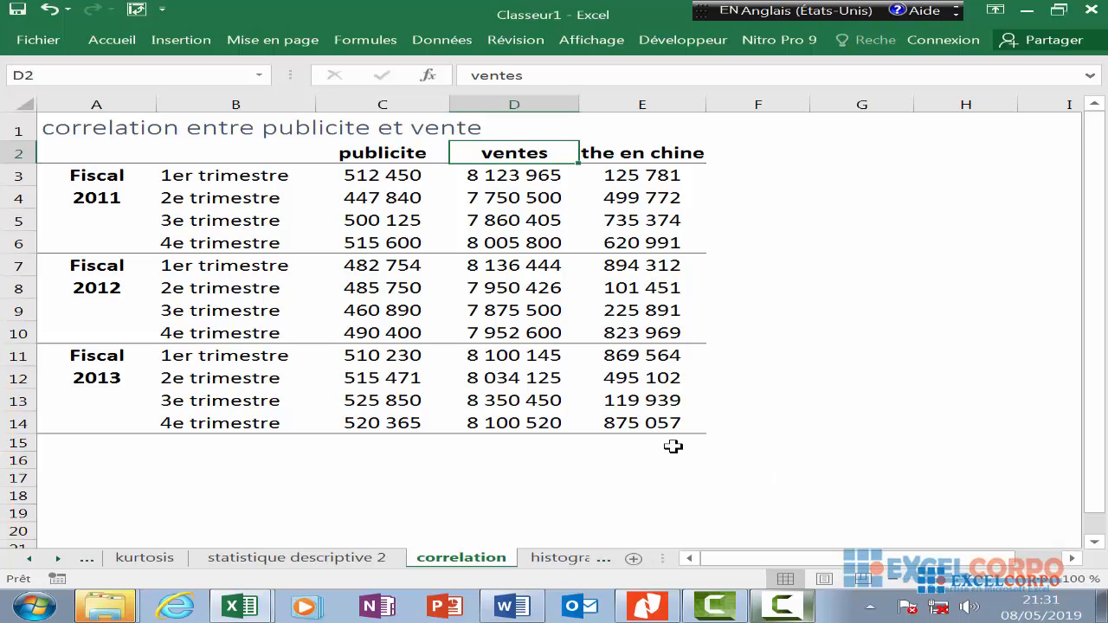
Compare the publicite and ventes columns as the two variables whose relationship the correlation analysis examines.
{"action": "left_click", "coordinate": [406, 174]}
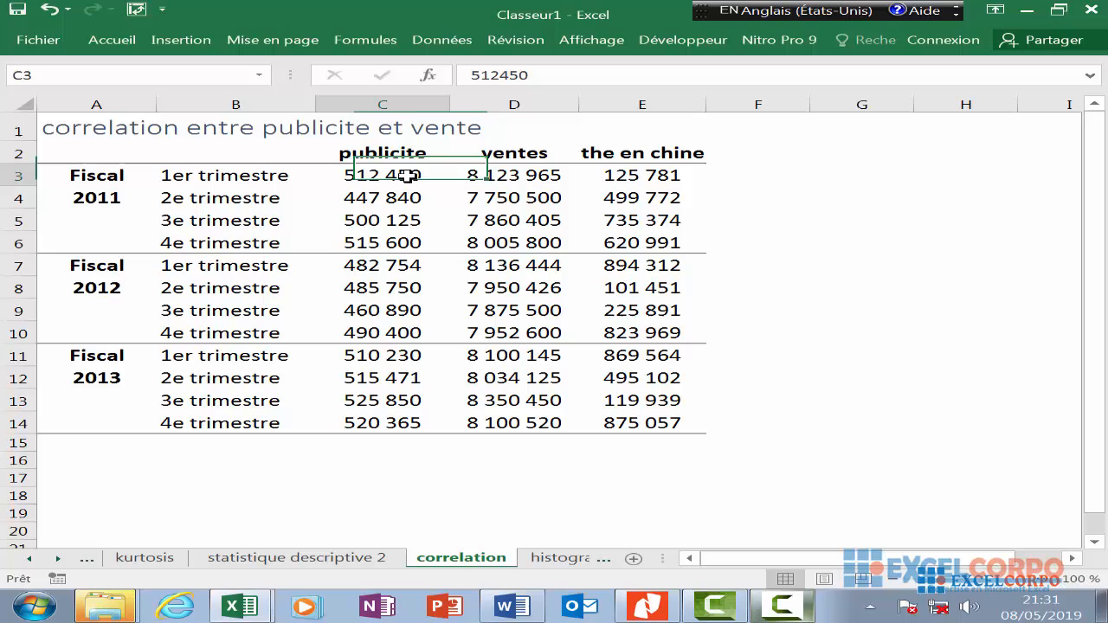
{"action": "left_click", "coordinate": [523, 155]}
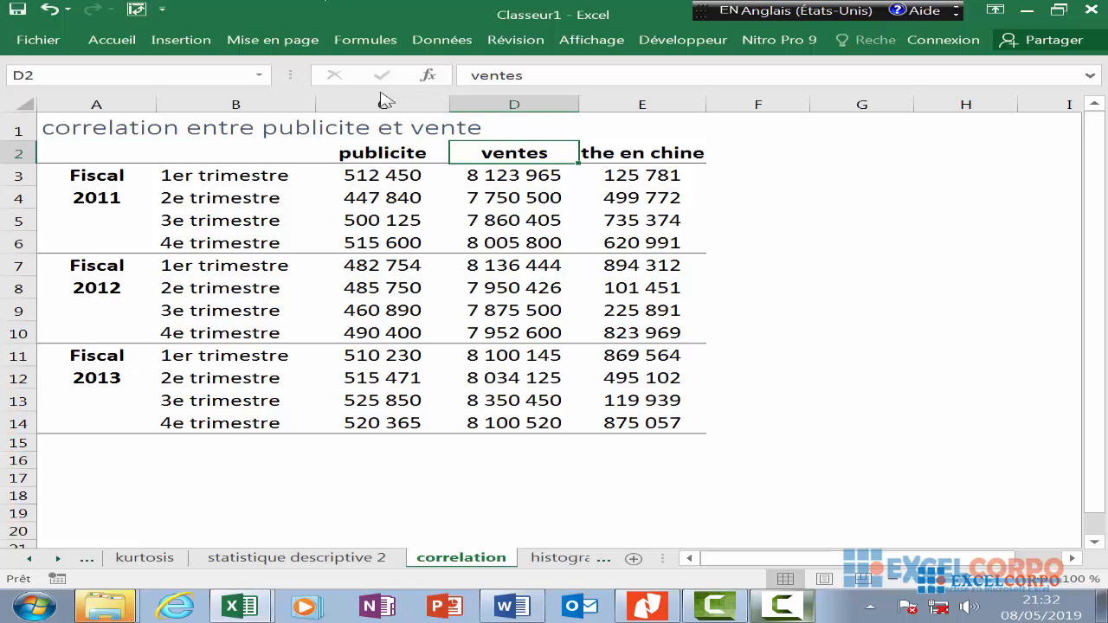
{"action": "left_click", "coordinate": [385, 150]}
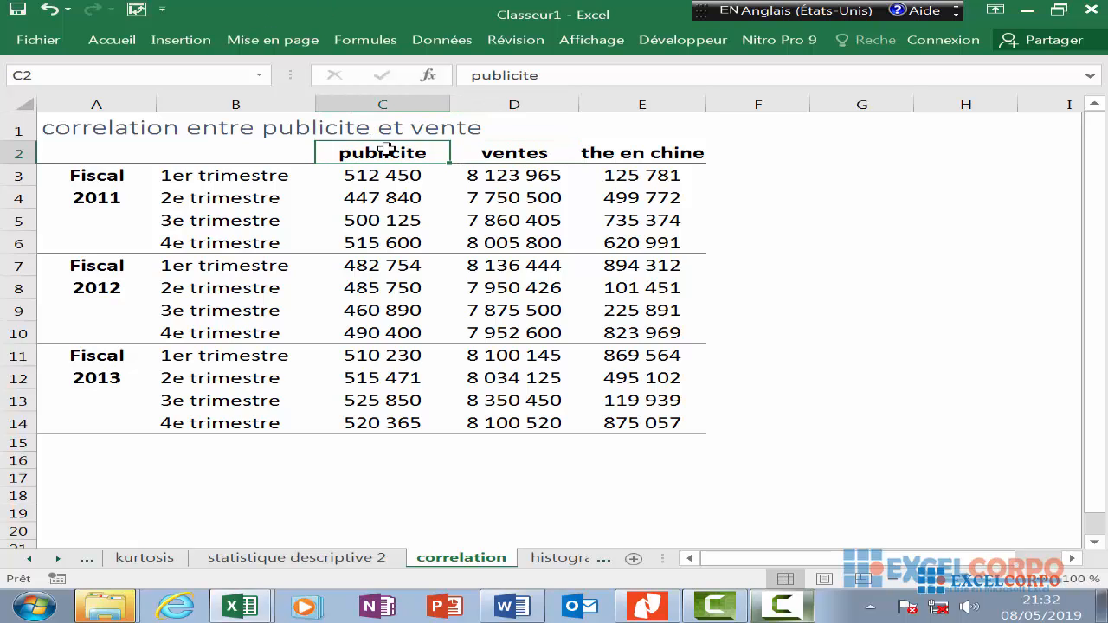
{"action": "left_click", "coordinate": [507, 149]}
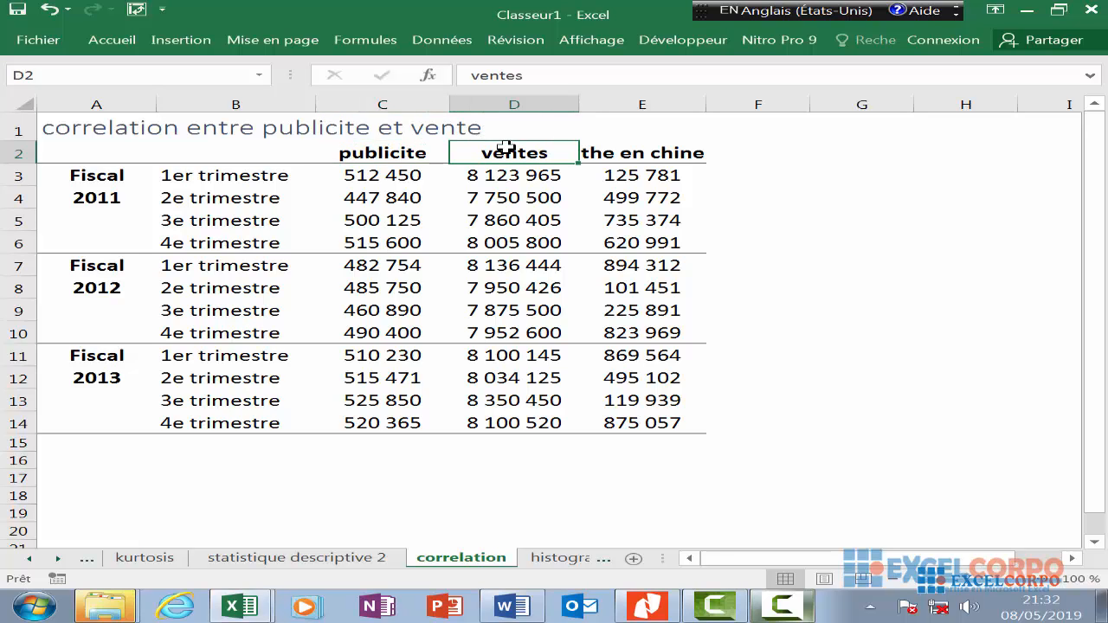
{"action": "left_click", "coordinate": [411, 161]}
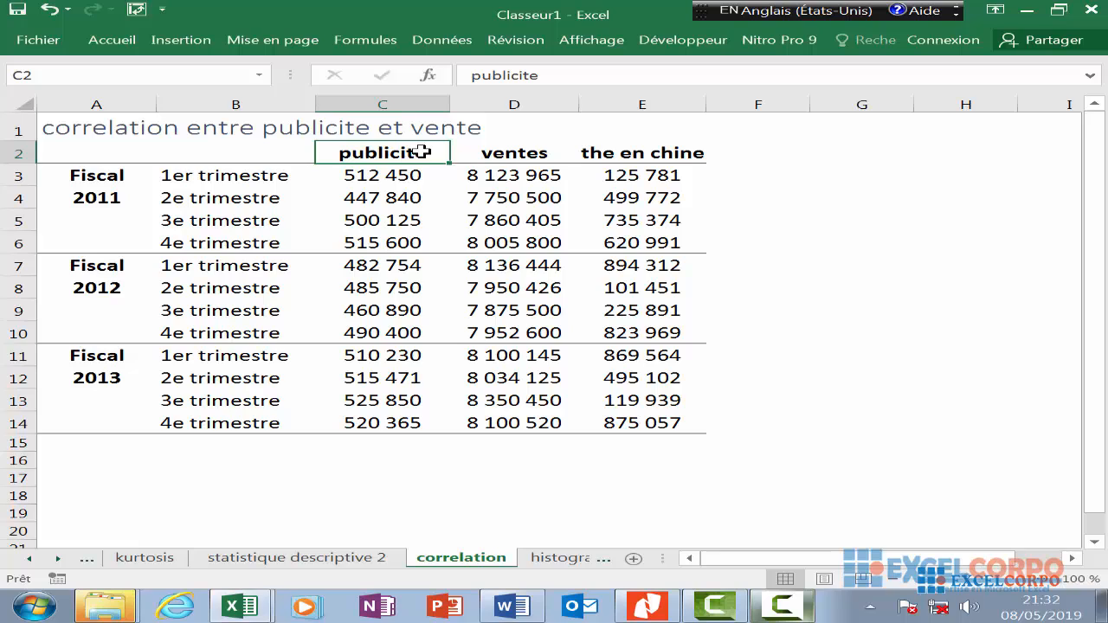
{"action": "left_click", "coordinate": [505, 157]}
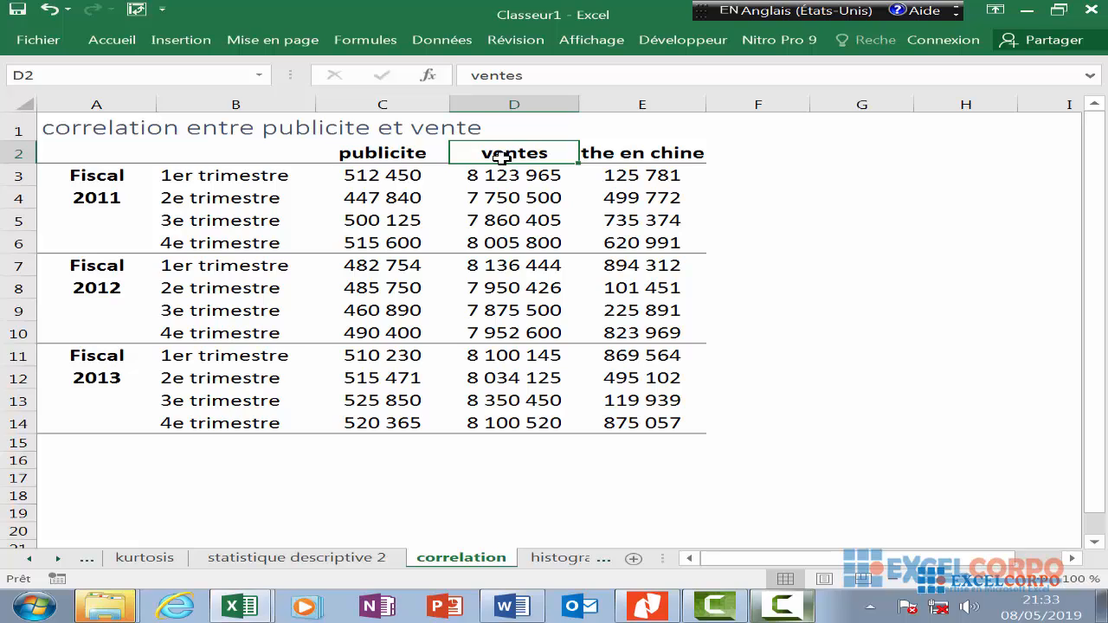
Start a correlation analysis from the data analysis tools and set its input range to $C$2:$E$14.
{"action": "left_click", "coordinate": [443, 41]}
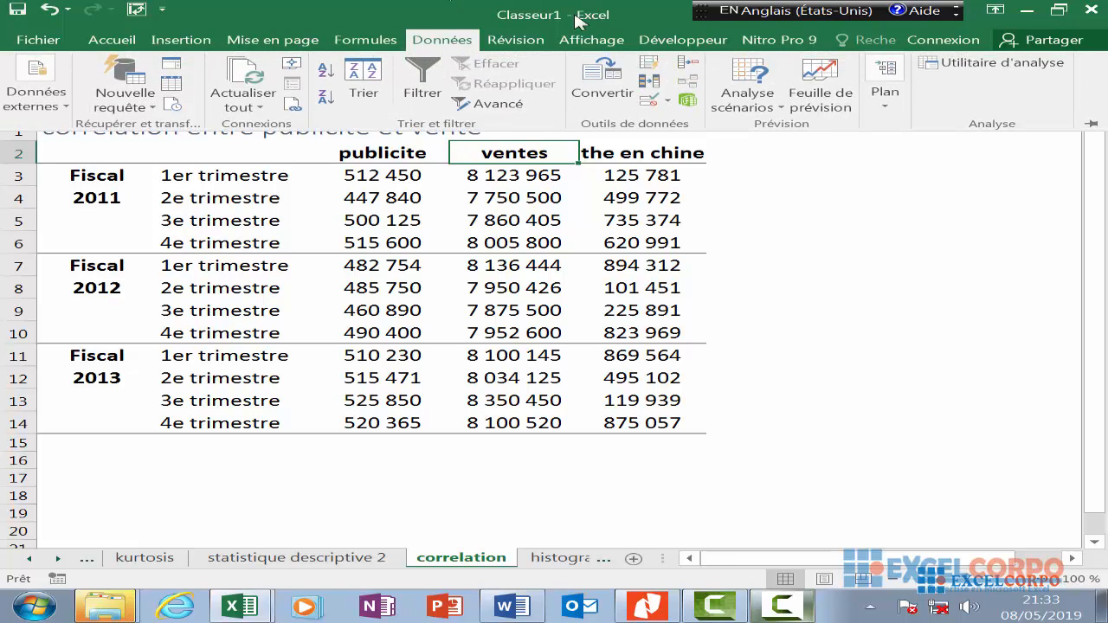
{"action": "left_click", "coordinate": [993, 67]}
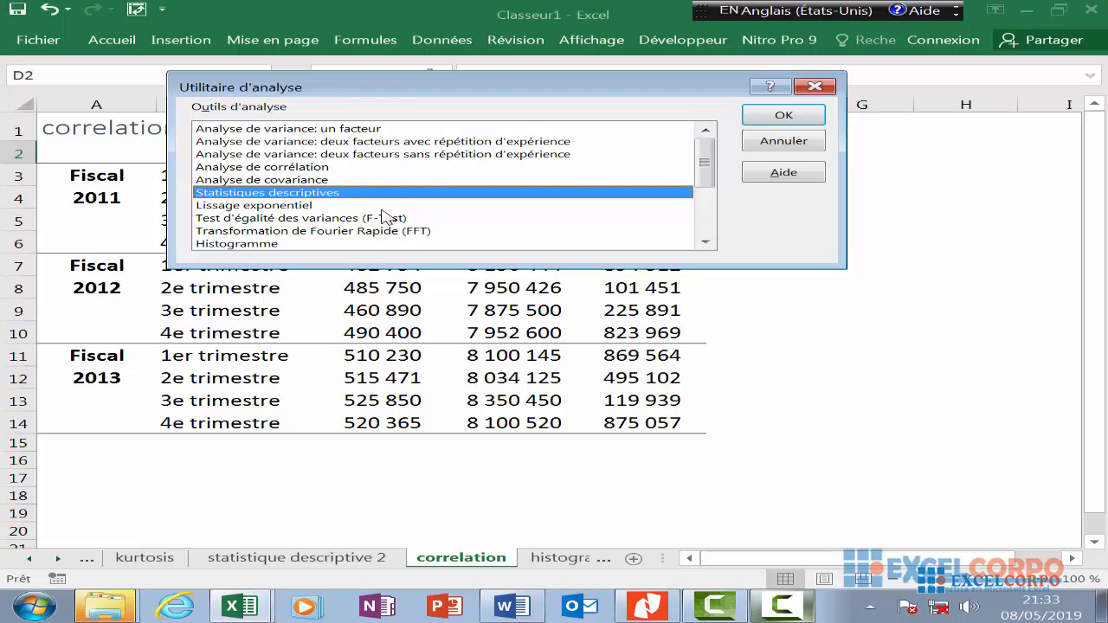
{"action": "left_click", "coordinate": [300, 171]}
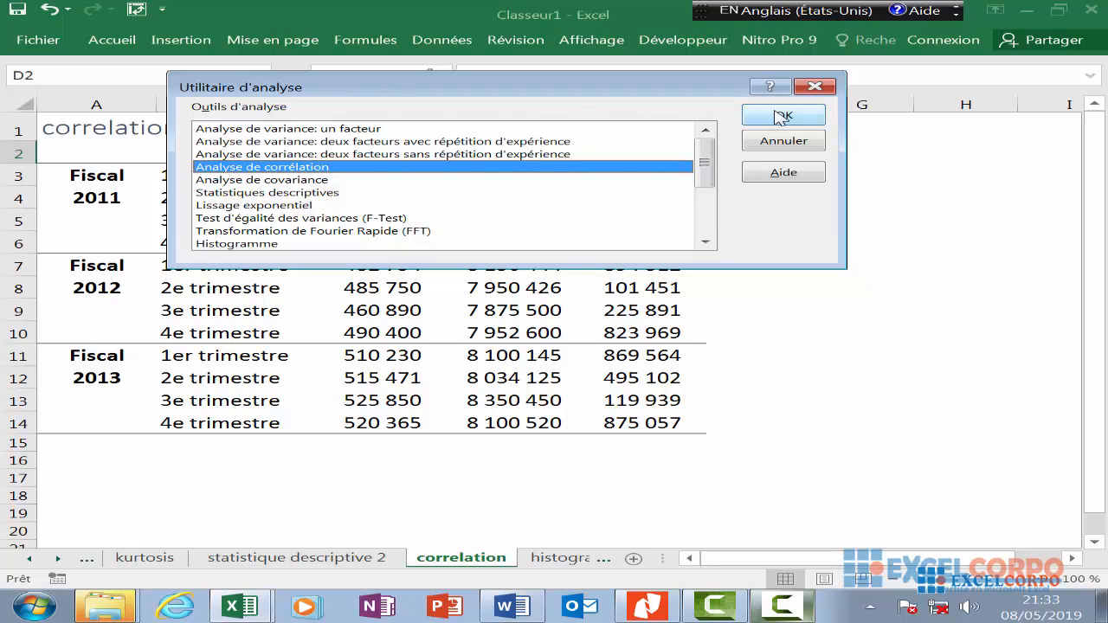
{"action": "left_click", "coordinate": [777, 117]}
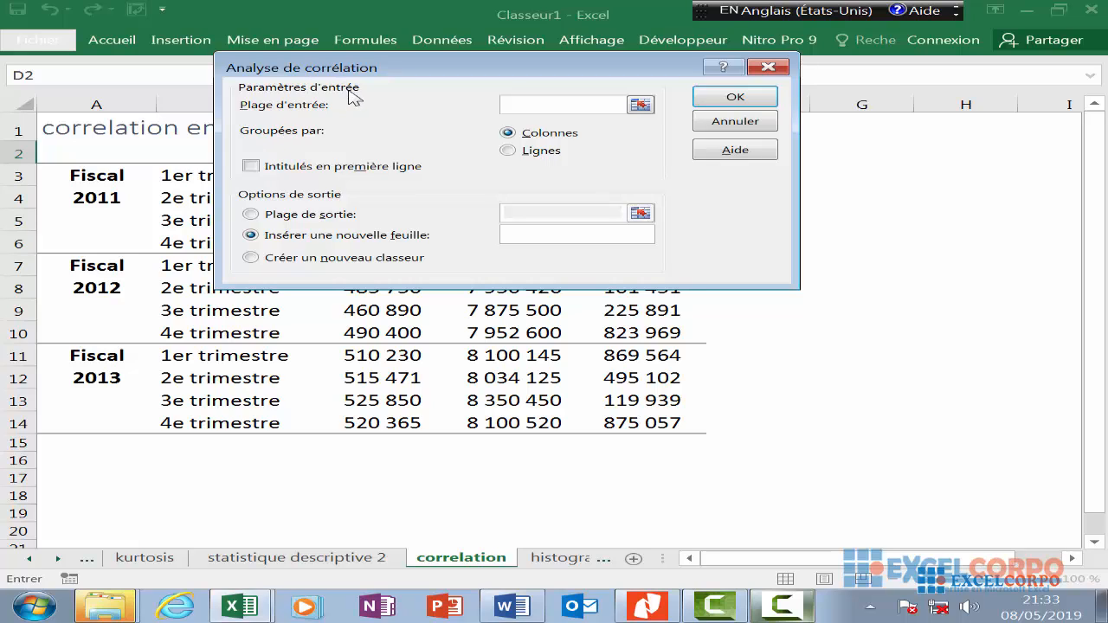
{"action": "left_click", "coordinate": [782, 607]}
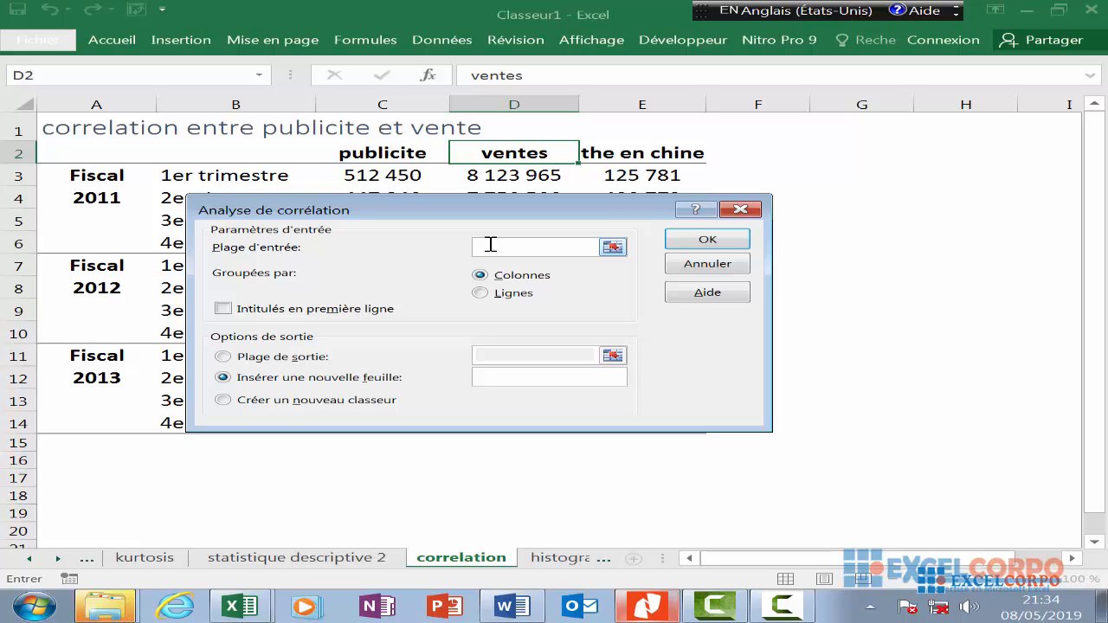
{"action": "left_click", "coordinate": [613, 248]}
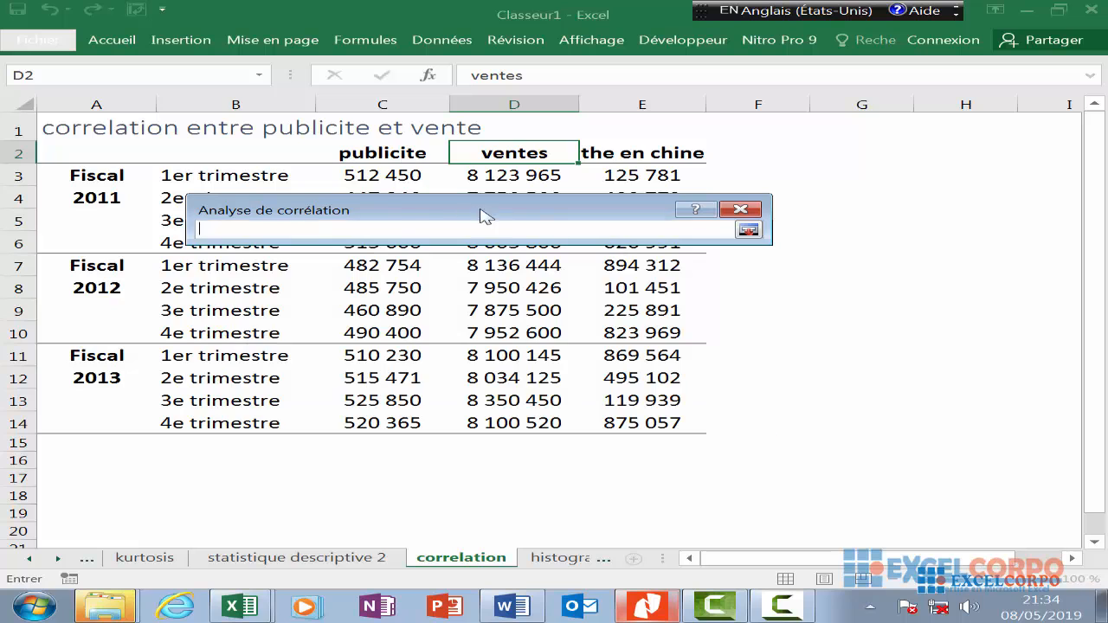
{"action": "left_click_drag", "start_coordinate": [407, 217], "coordinate": [732, 110]}
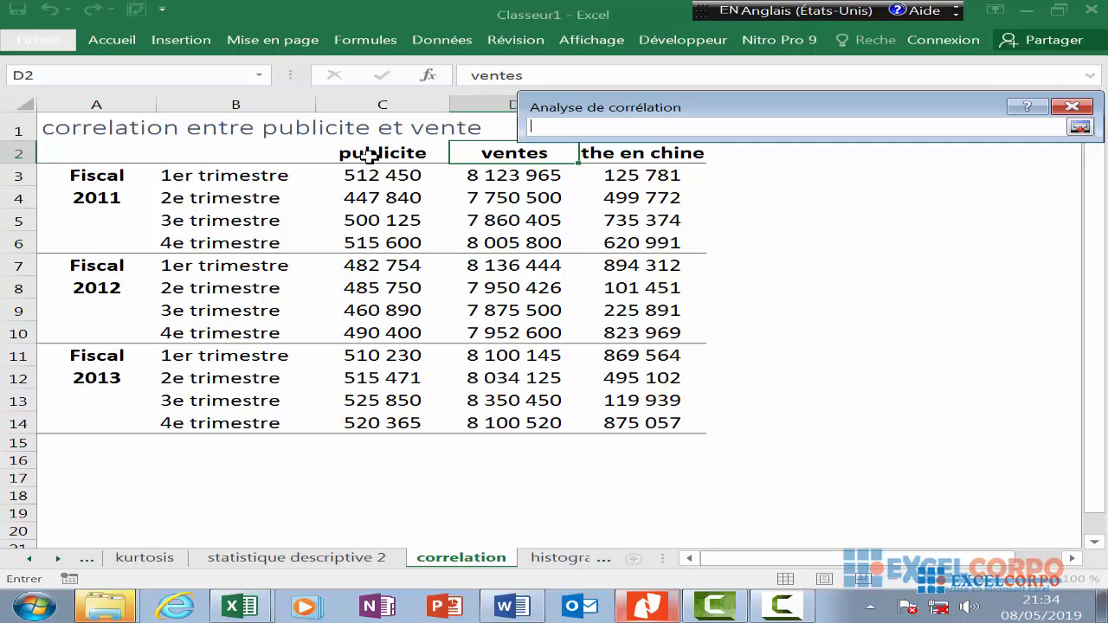
{"action": "left_click", "coordinate": [380, 151]}
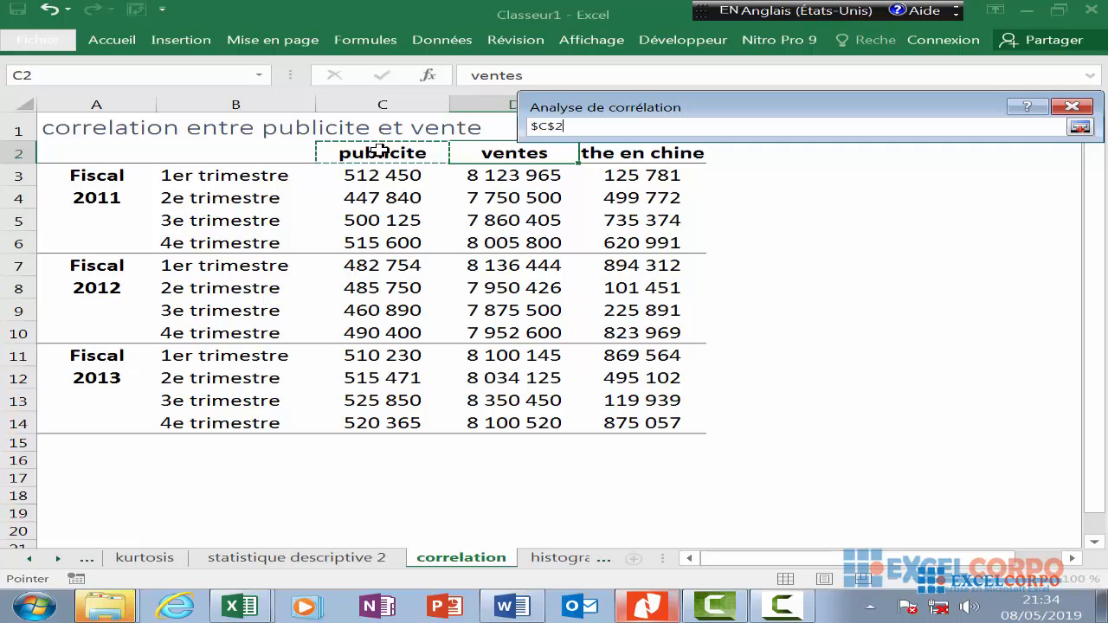
{"action": "left_click_drag", "start_coordinate": [382, 153], "coordinate": [636, 416]}
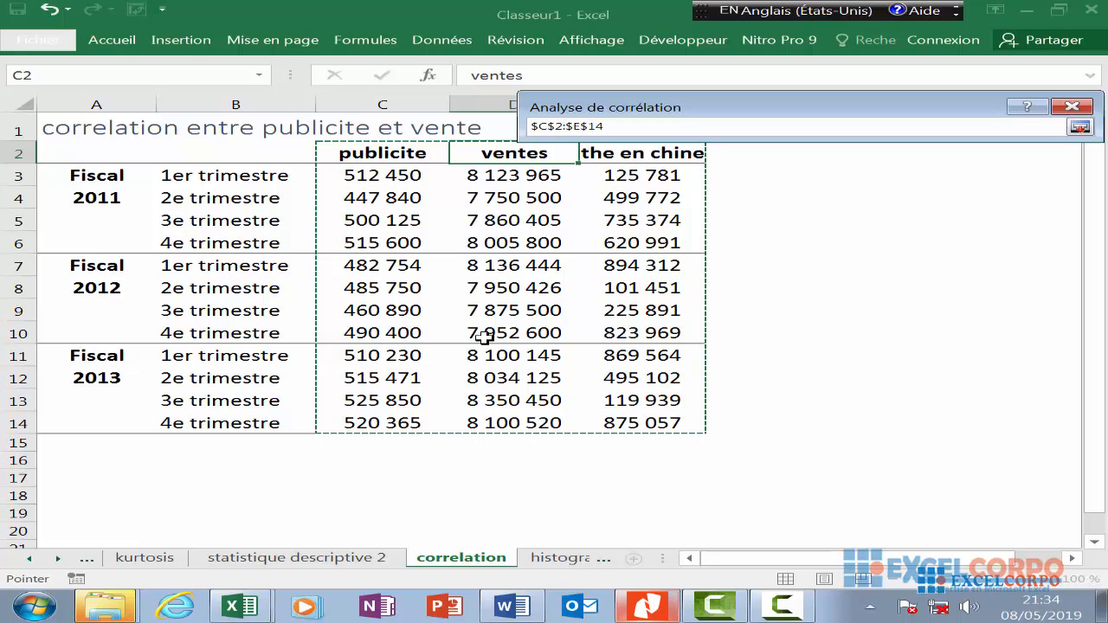
{"action": "left_click", "coordinate": [1079, 128]}
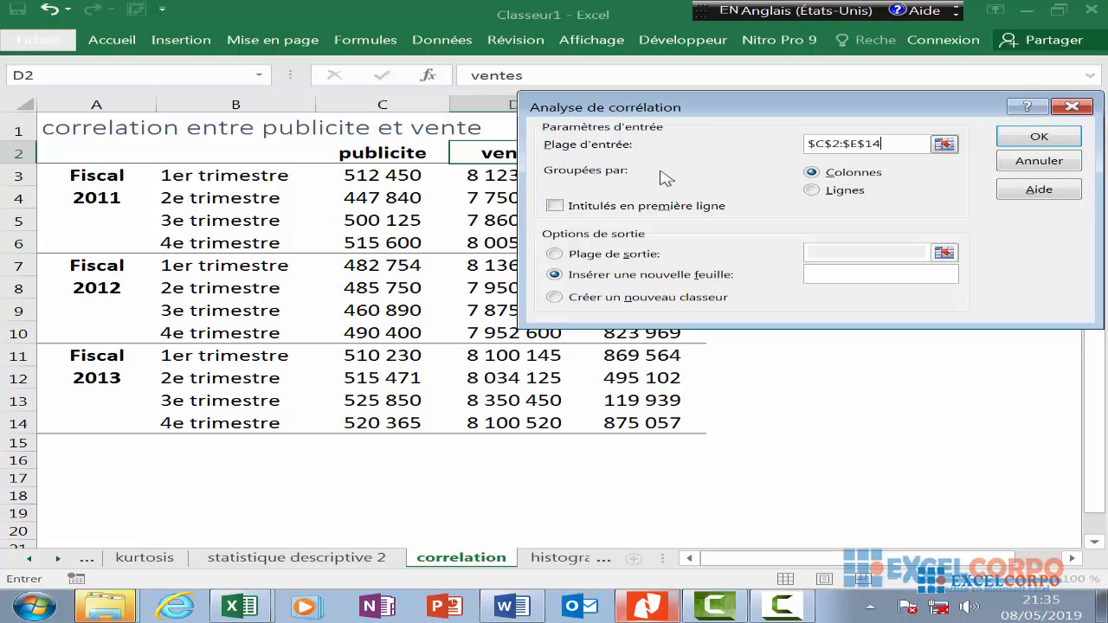
Mark the first row as labels, set the output range to $B$16, and run the correlation analysis.
{"action": "left_click", "coordinate": [555, 206]}
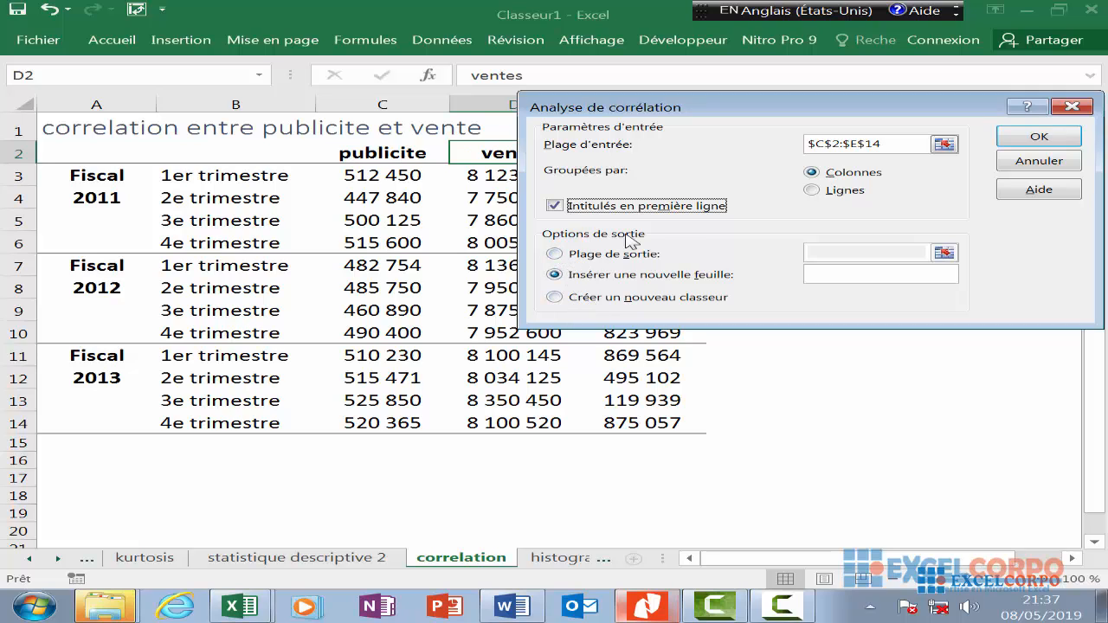
{"action": "left_click", "coordinate": [556, 254]}
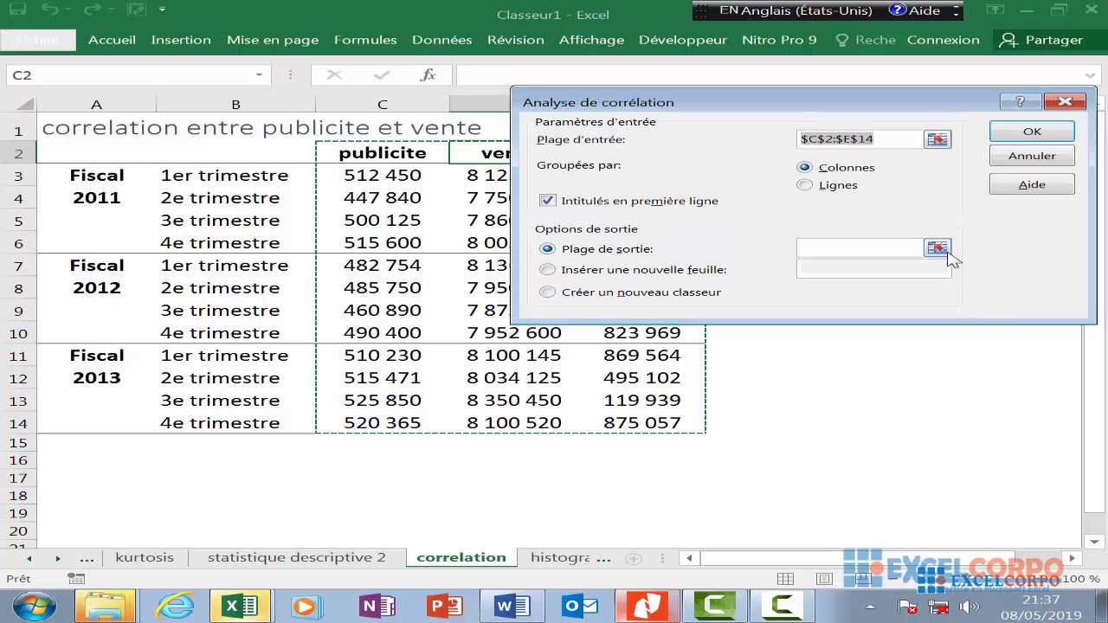
{"action": "left_click", "coordinate": [947, 250]}
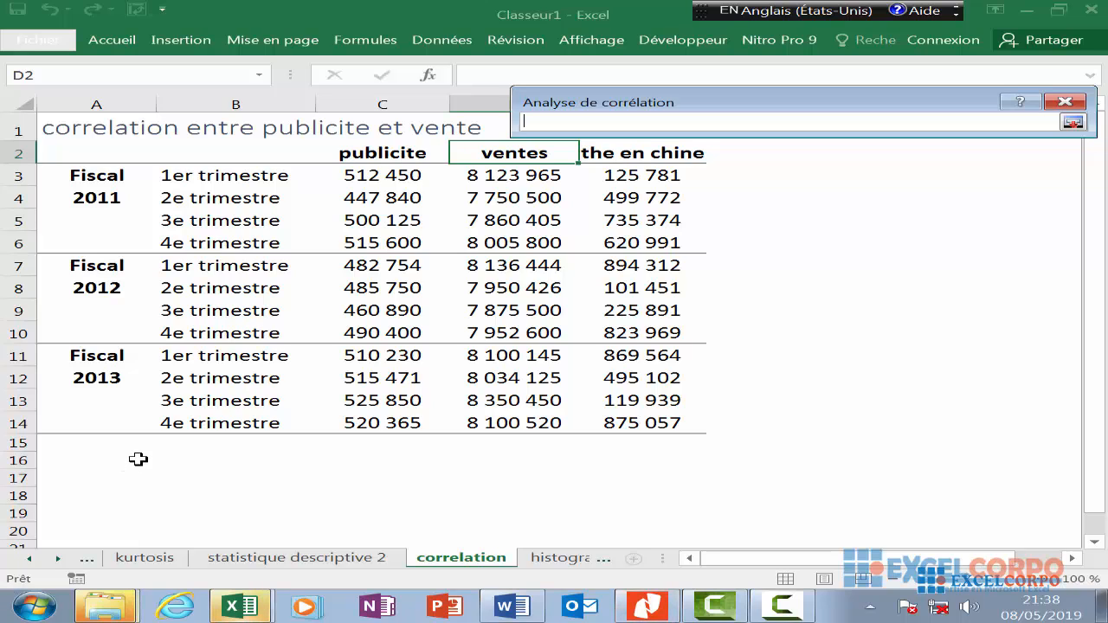
{"action": "left_click", "coordinate": [222, 469]}
{"action": "left_click", "coordinate": [228, 465]}
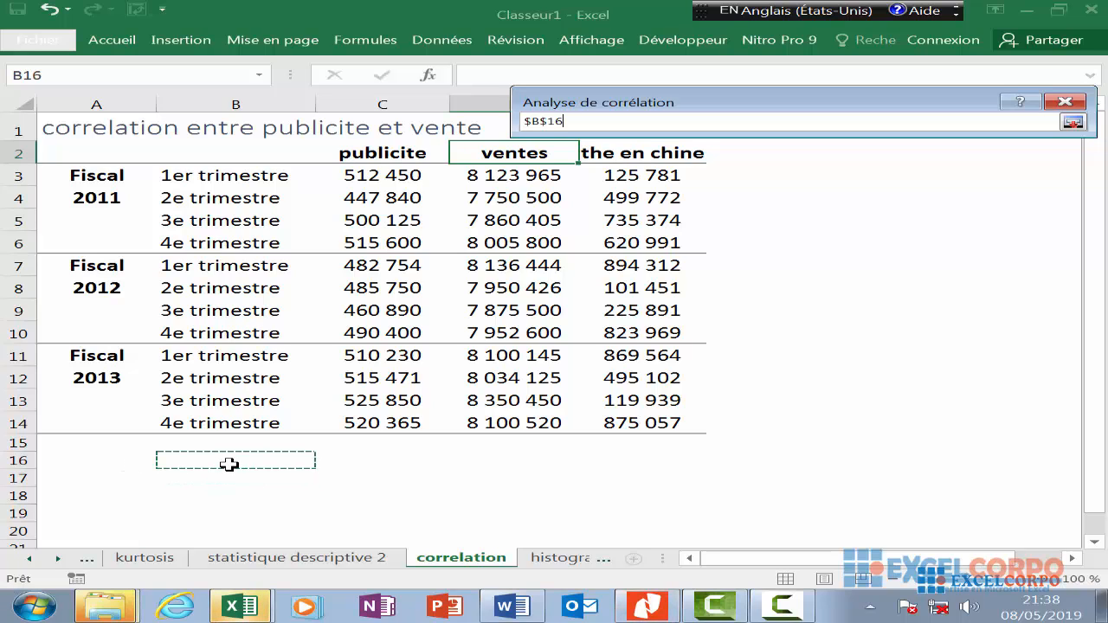
{"action": "left_click", "coordinate": [1074, 122]}
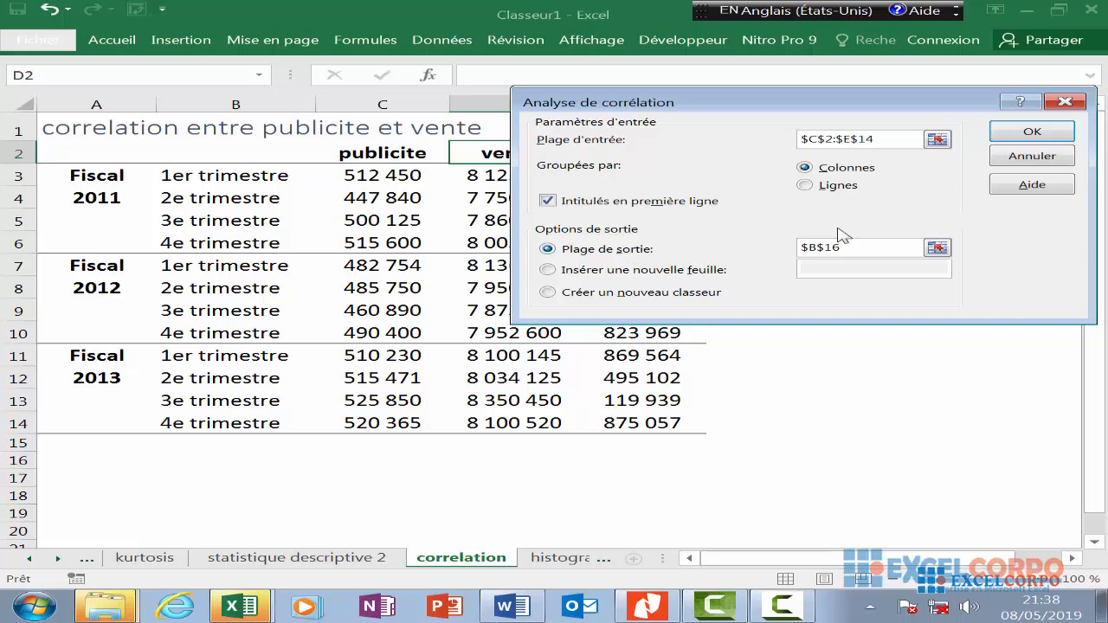
{"action": "left_click", "coordinate": [1031, 133]}
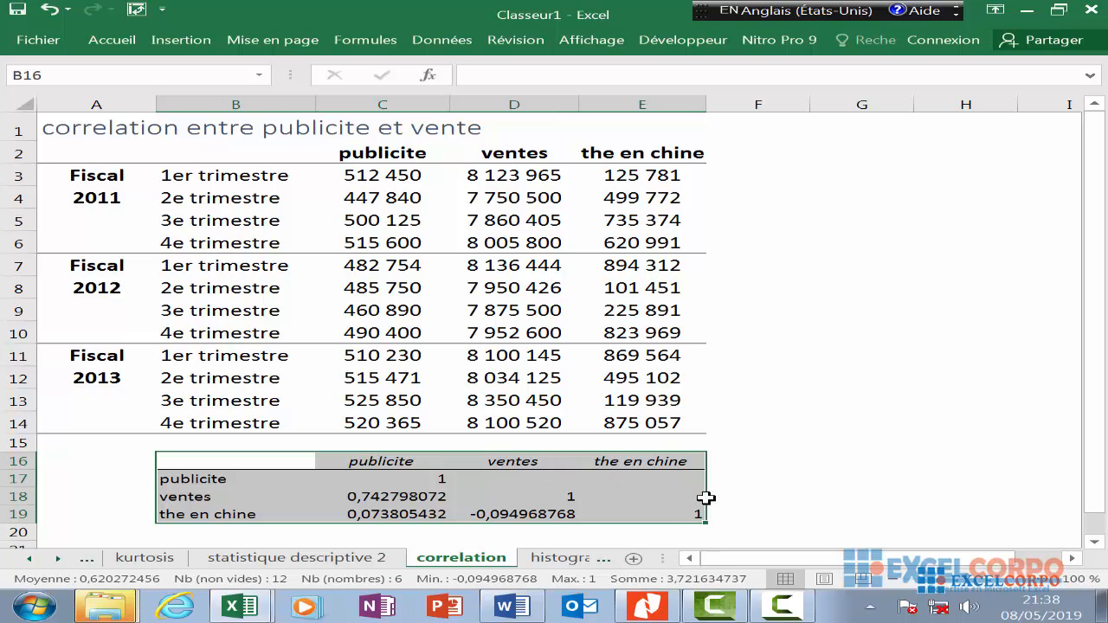
Look over the correlation matrix in B16:E19, including the diagonal entry for publicite in C17.
{"action": "left_click", "coordinate": [675, 492]}
{"action": "left_click", "coordinate": [769, 466]}
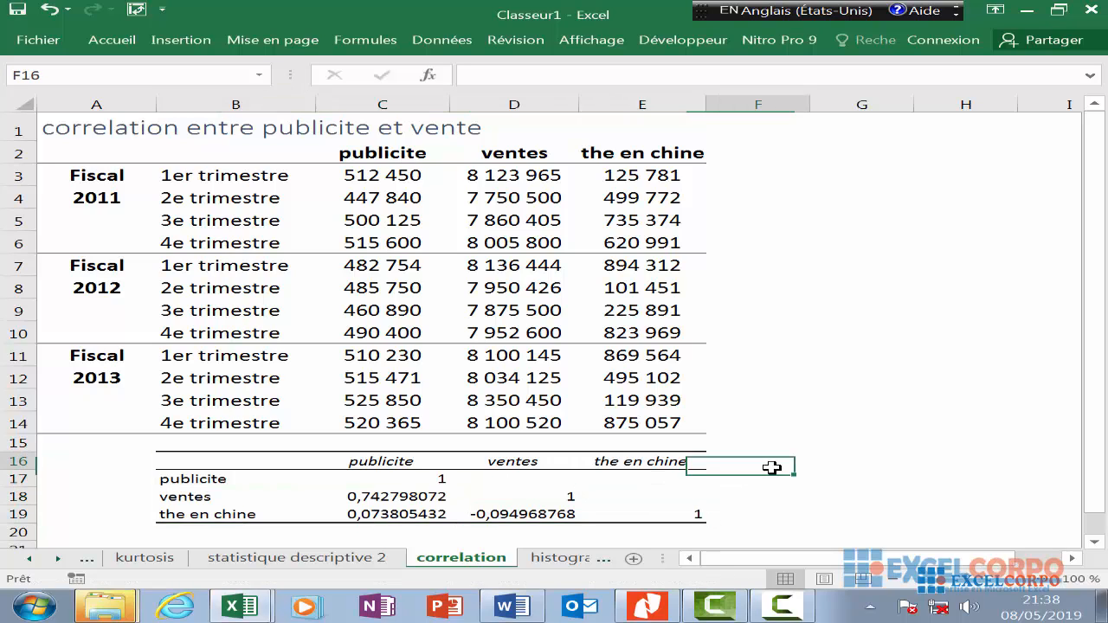
{"action": "left_click", "coordinate": [491, 491]}
{"action": "left_click", "coordinate": [338, 477]}
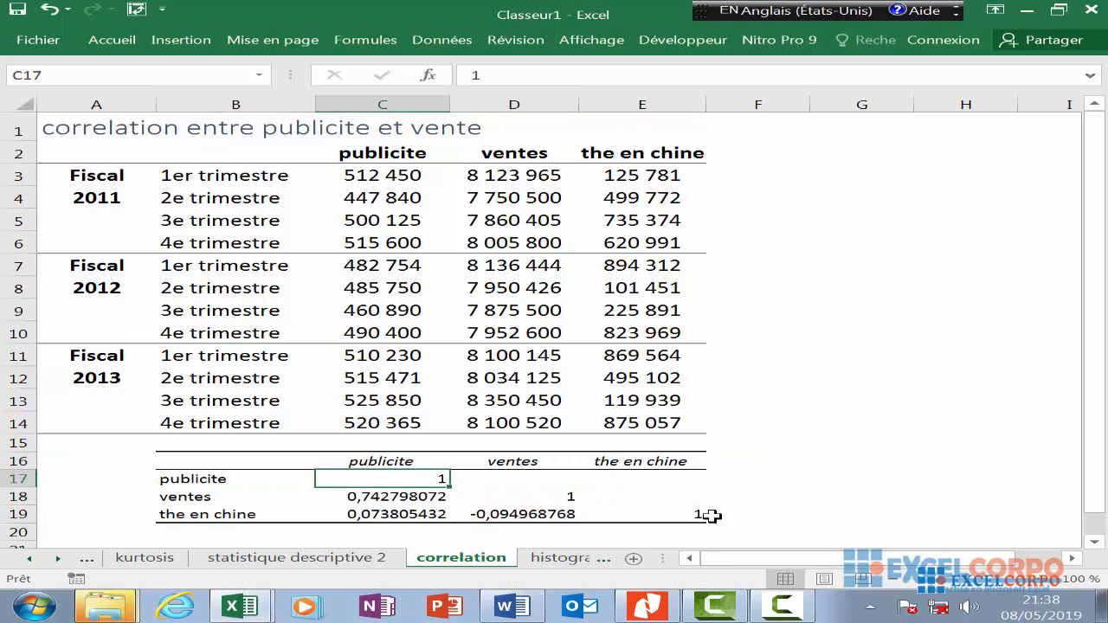
{"action": "left_click", "coordinate": [778, 609]}
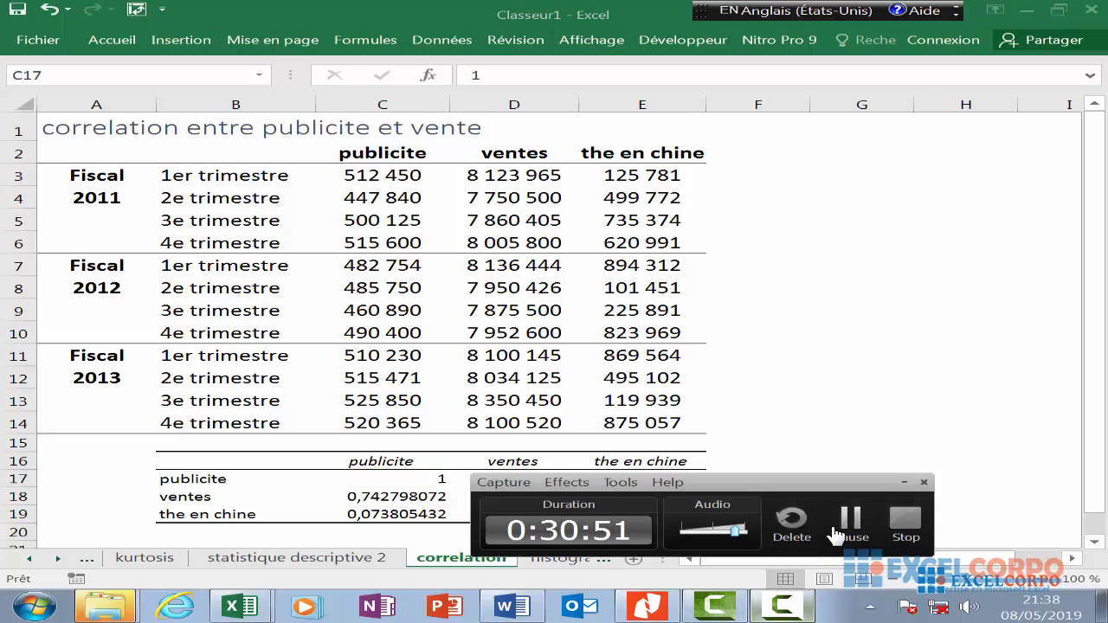
{"action": "left_click", "coordinate": [840, 532]}
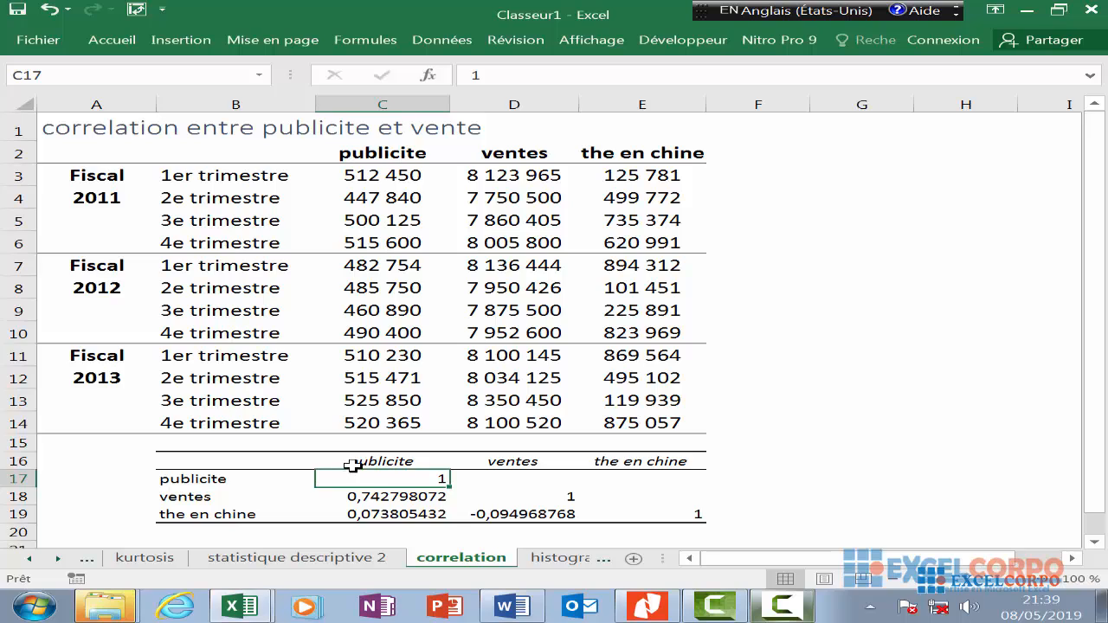
Review the matrix's variable headings and examine the correlation coefficient between publicite and ventes in C18.
{"action": "left_click", "coordinate": [424, 462]}
{"action": "left_click", "coordinate": [496, 464]}
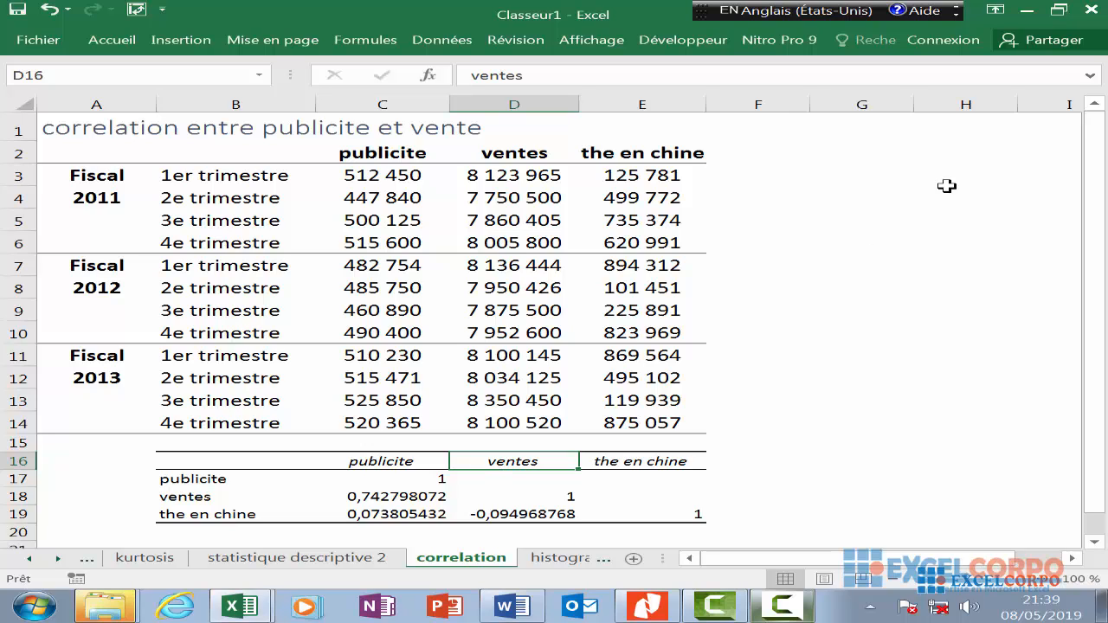
{"action": "left_click", "coordinate": [635, 153]}
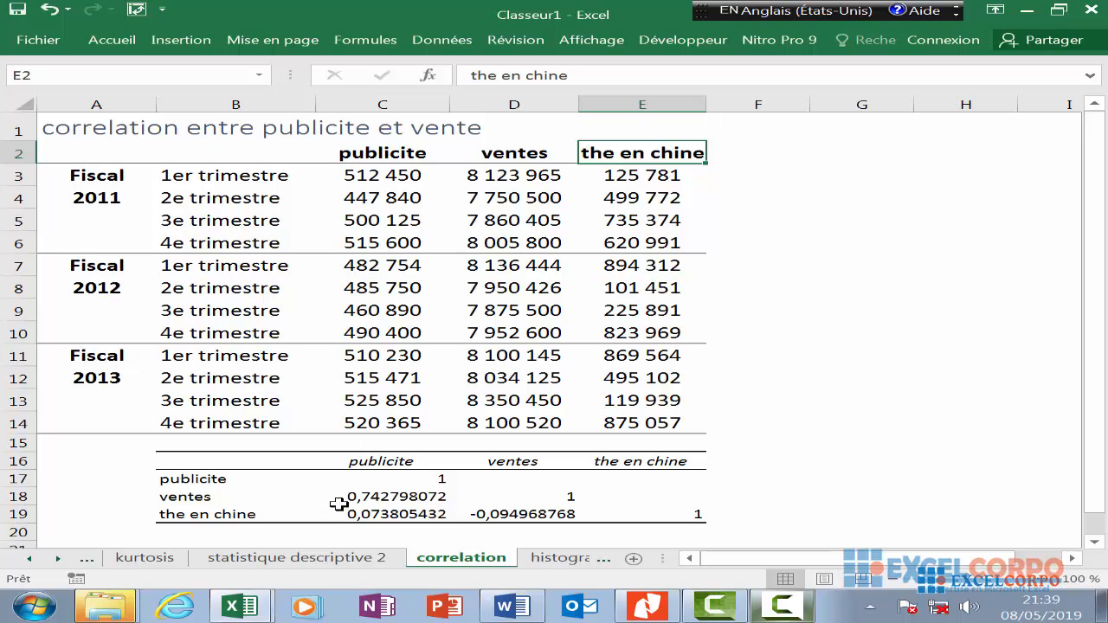
{"action": "left_click", "coordinate": [399, 499]}
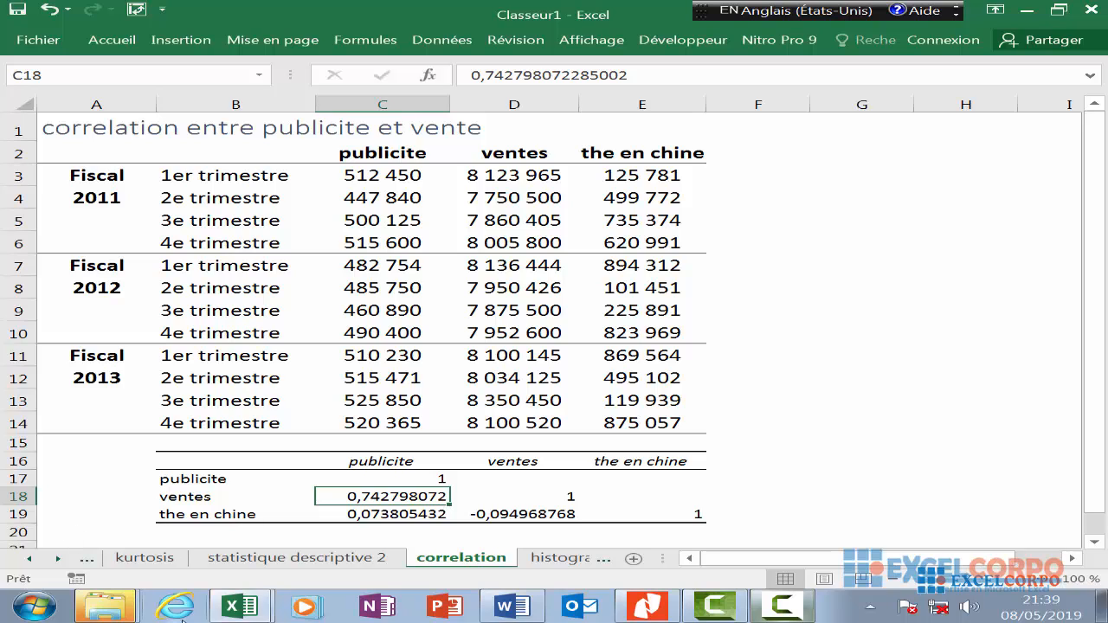
{"action": "left_click", "coordinate": [526, 483]}
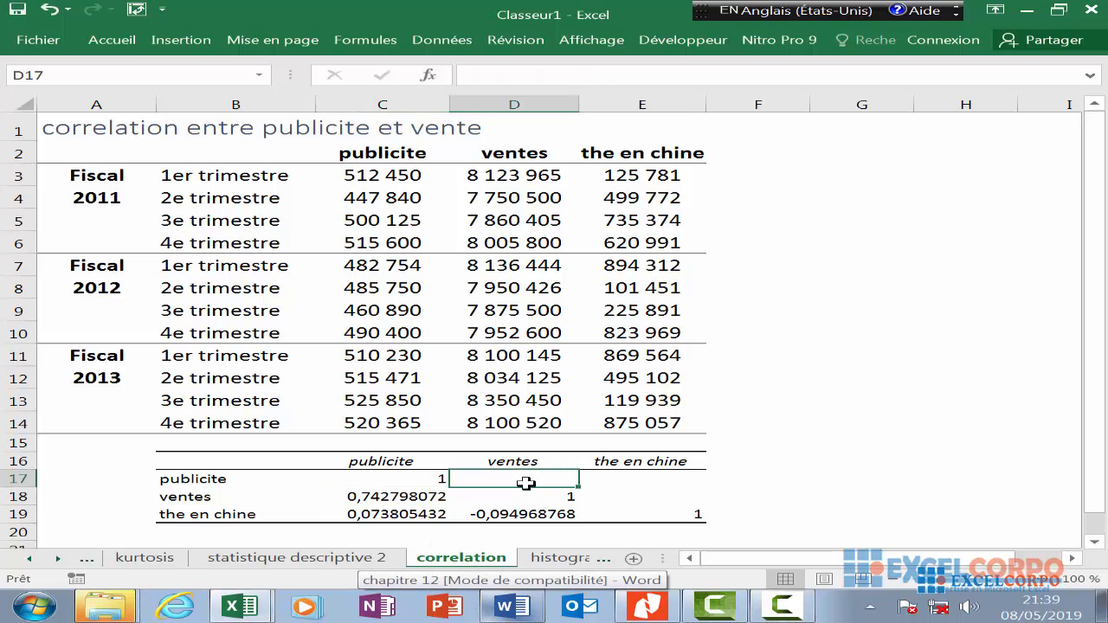
{"action": "left_click", "coordinate": [607, 498]}
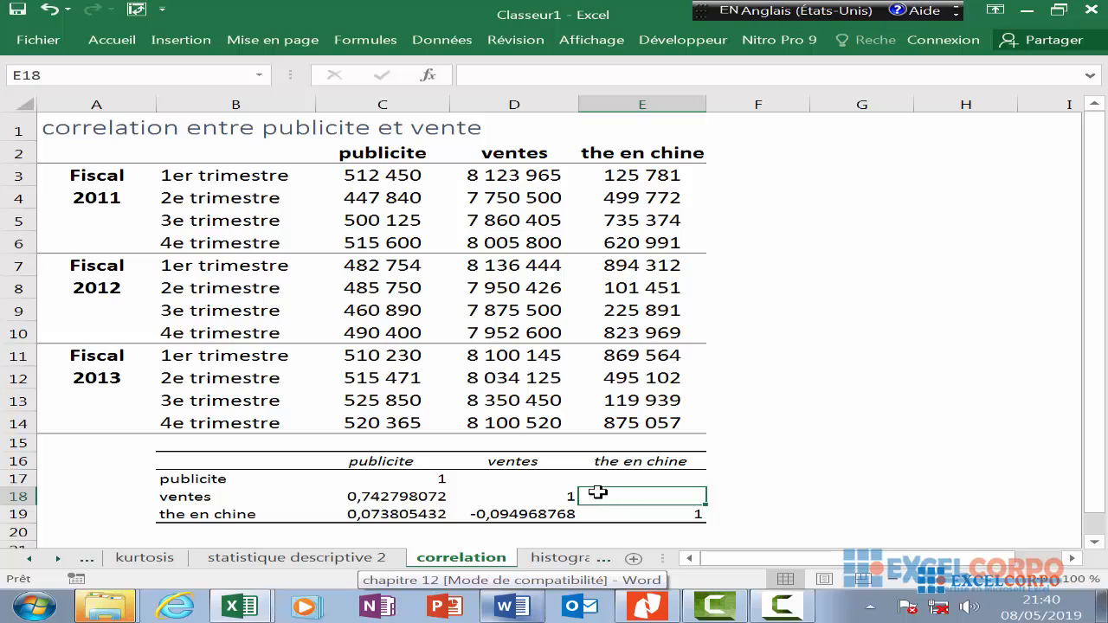
{"action": "left_click", "coordinate": [783, 606]}
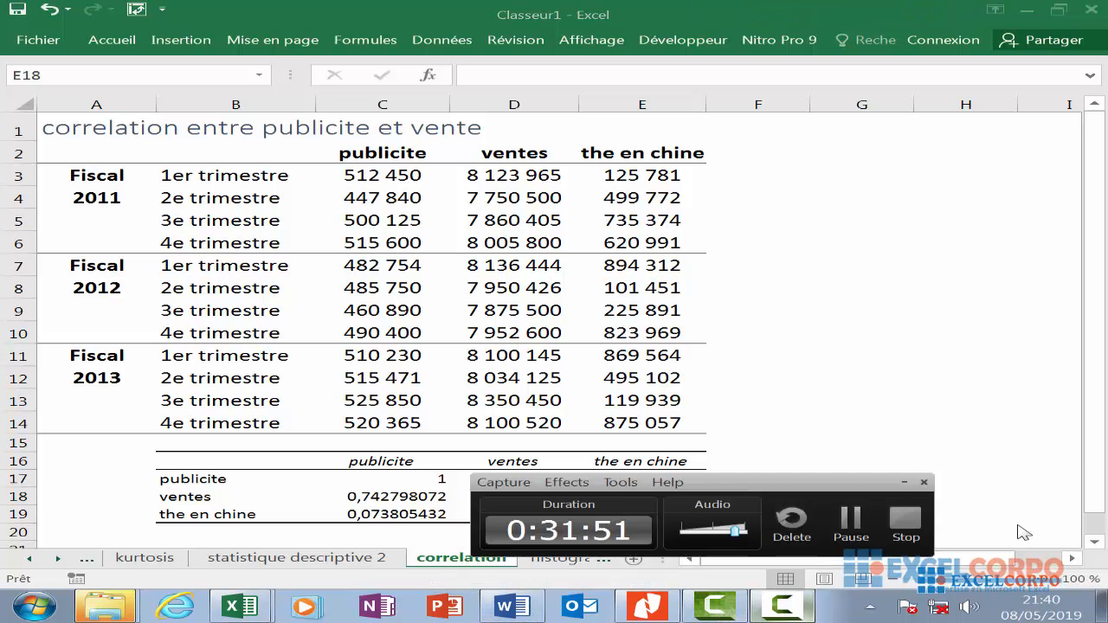
{"action": "left_click", "coordinate": [857, 518]}
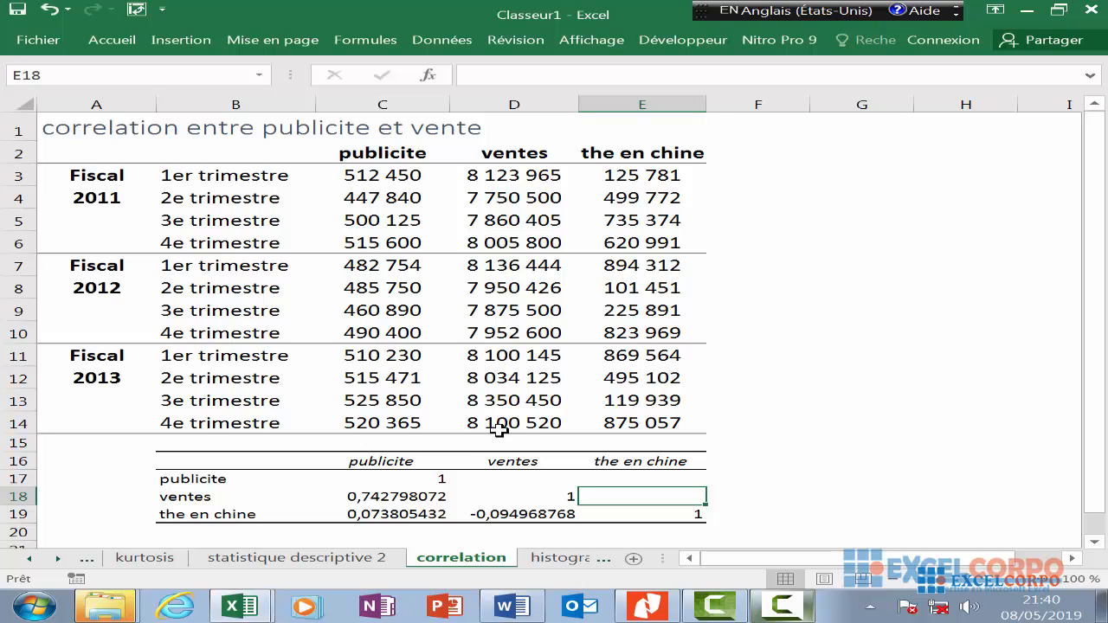
Examine the coefficients in row 19 that relate the en chine to publicite, ventes and itself.
{"action": "left_click", "coordinate": [525, 478]}
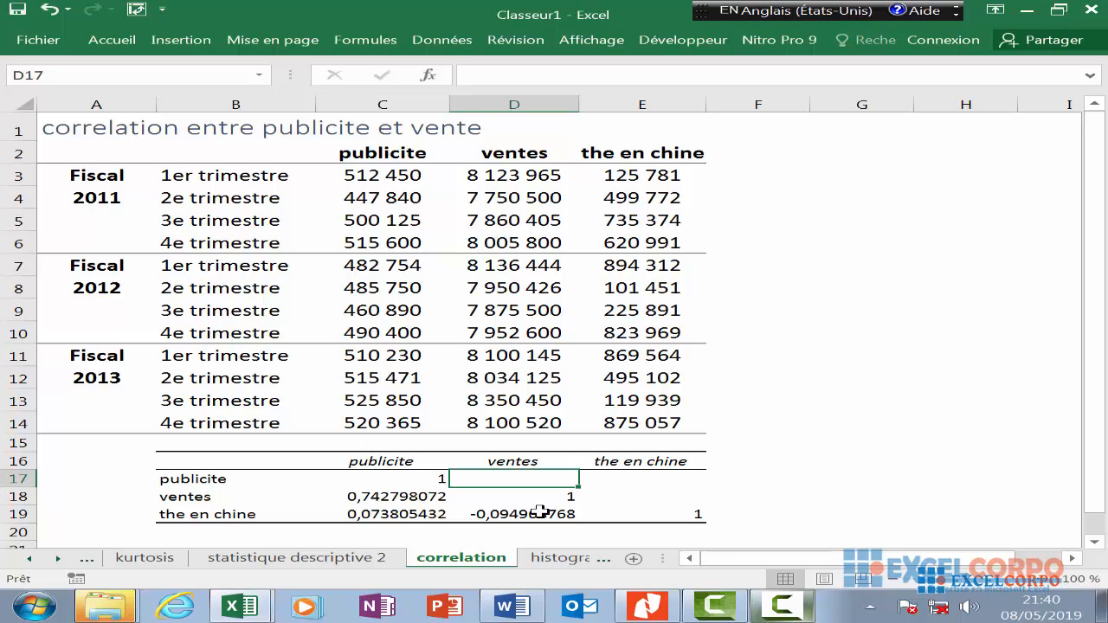
{"action": "left_click", "coordinate": [382, 514]}
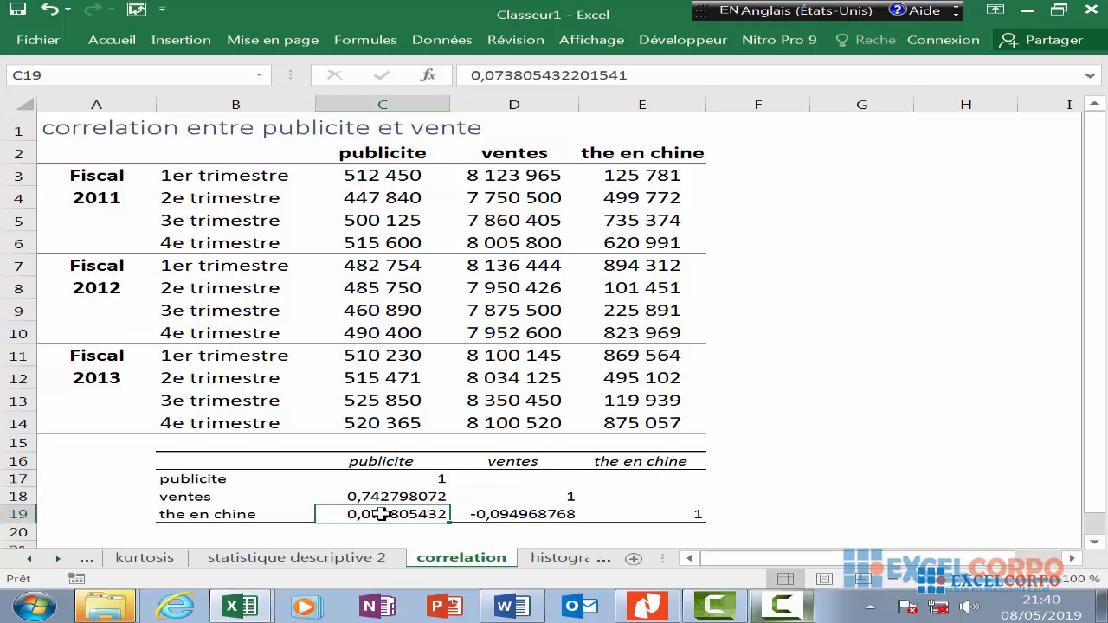
{"action": "left_click", "coordinate": [547, 517]}
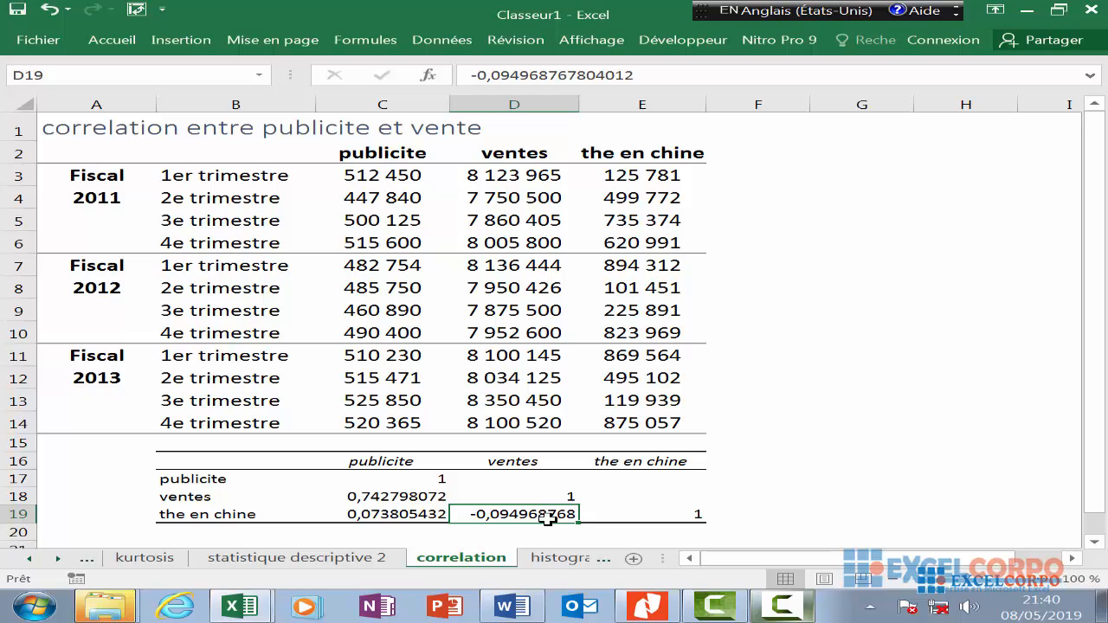
{"action": "left_click", "coordinate": [605, 482]}
{"action": "left_click", "coordinate": [792, 605]}
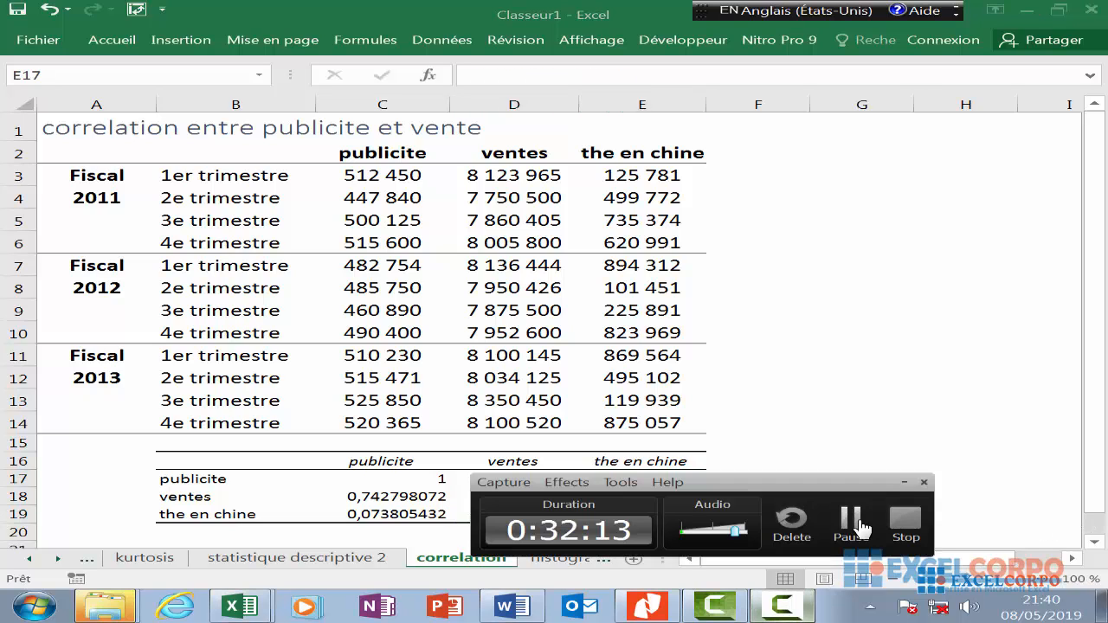
{"action": "left_click", "coordinate": [860, 526]}
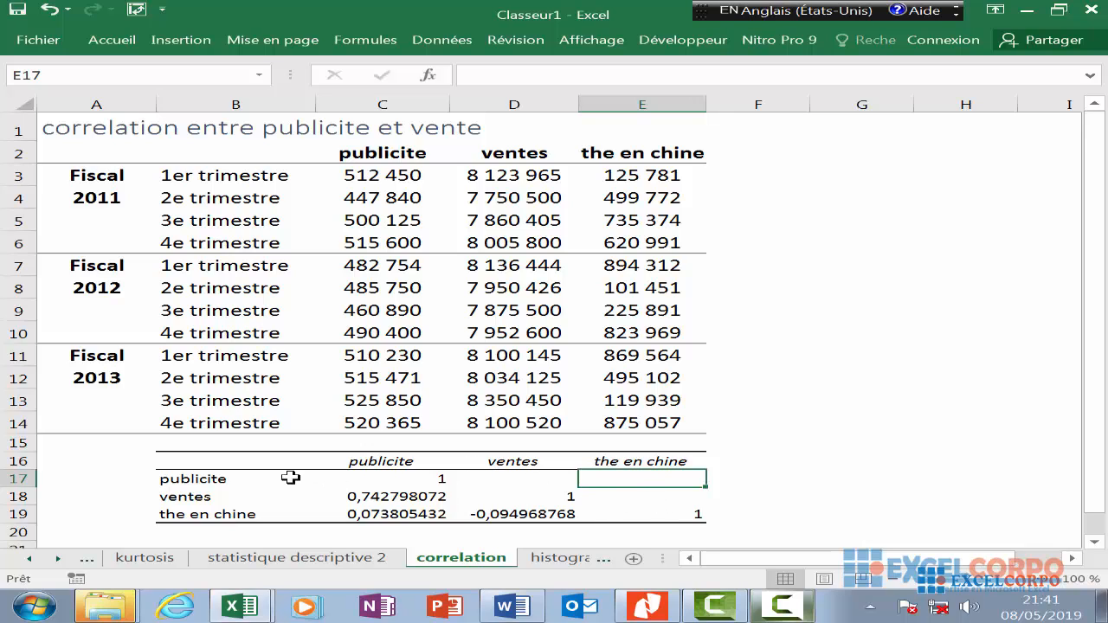
{"action": "left_click", "coordinate": [414, 512]}
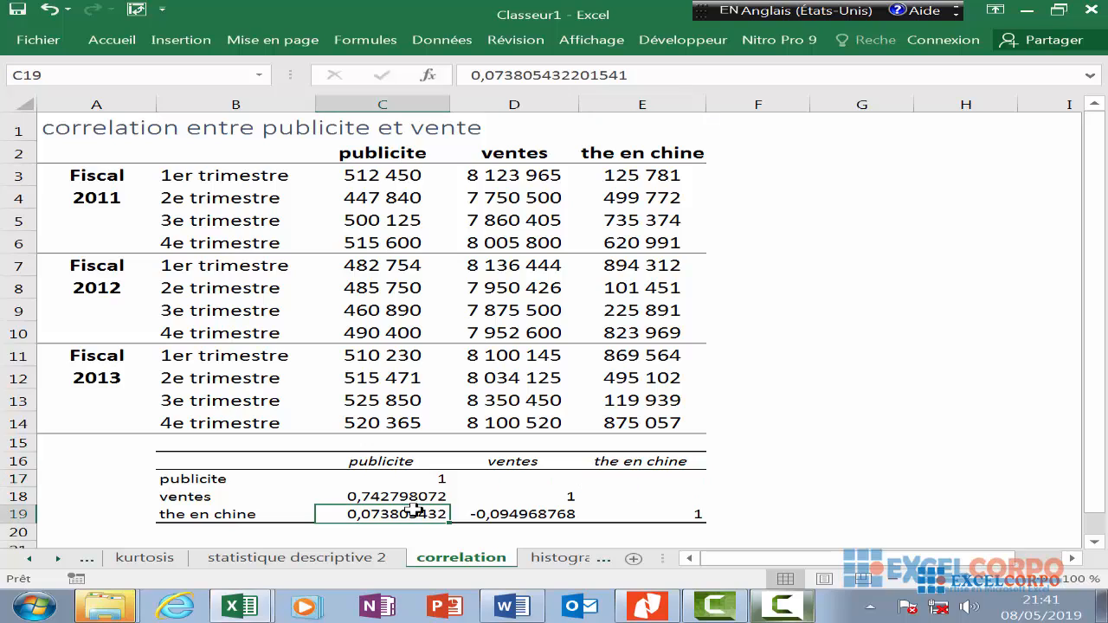
{"action": "left_click", "coordinate": [525, 510]}
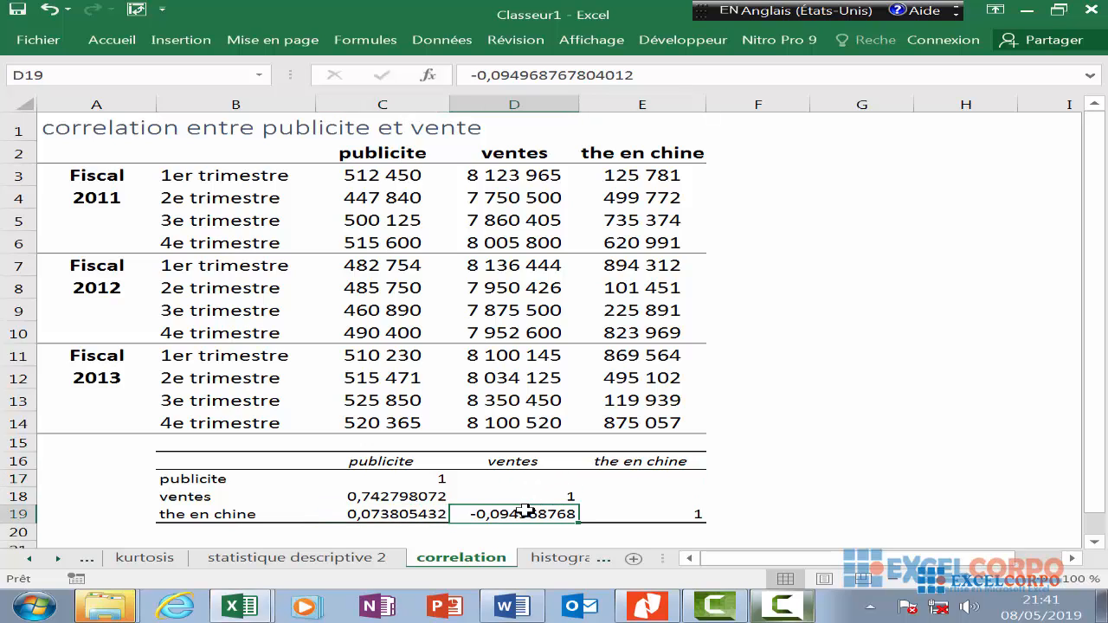
{"action": "left_click", "coordinate": [626, 508]}
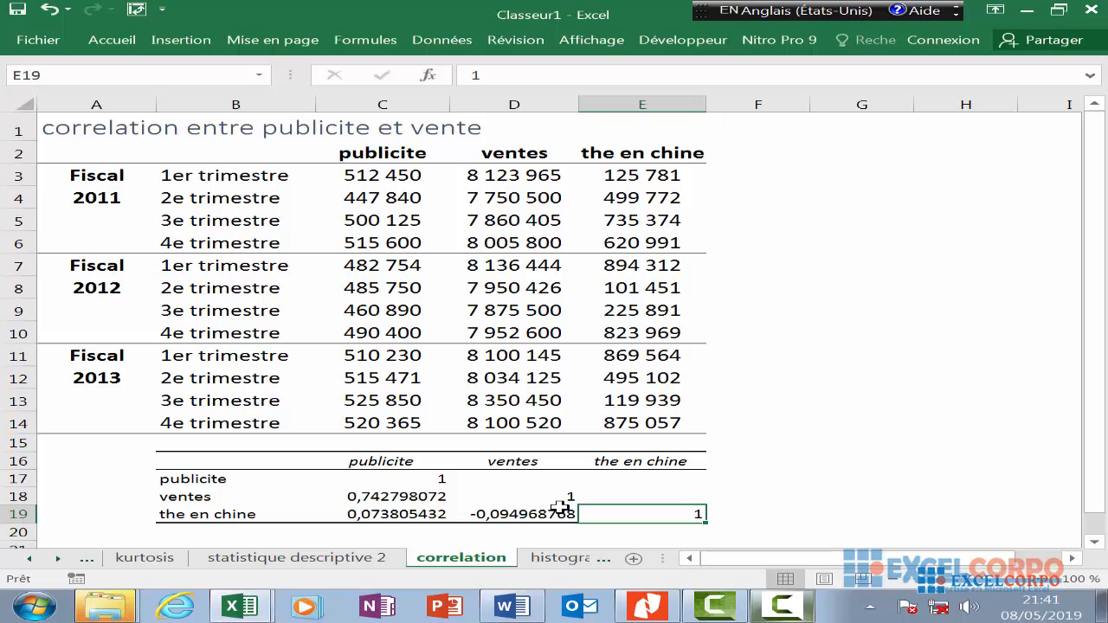
Compare the coefficient between the en chine and ventes in D19 with the en chine's own entry in E19.
{"action": "left_click", "coordinate": [559, 507]}
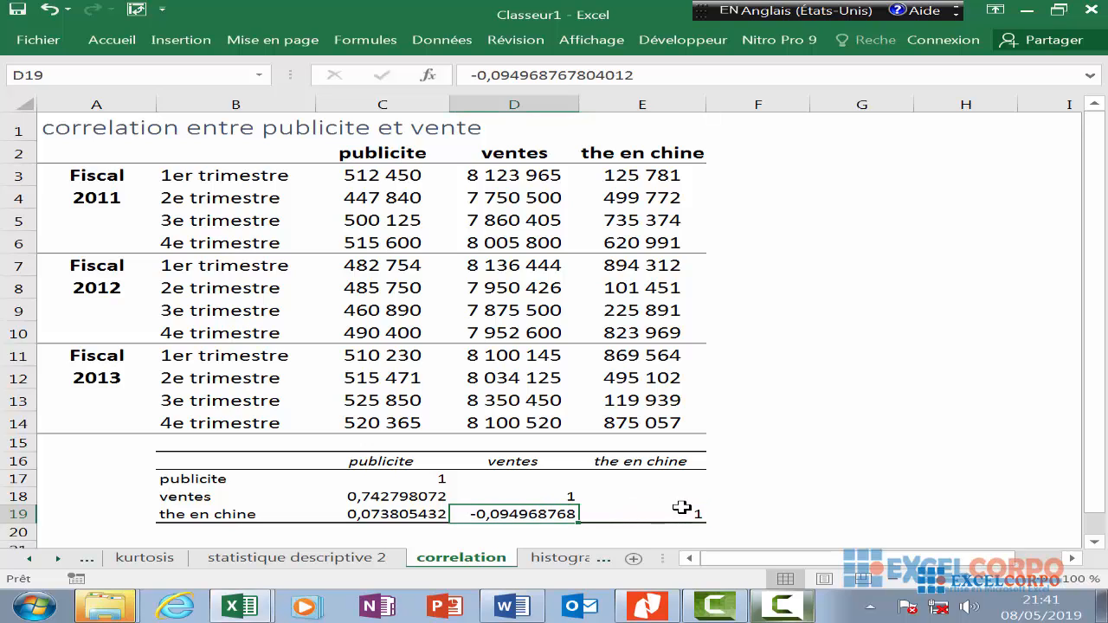
{"action": "left_click", "coordinate": [683, 511]}
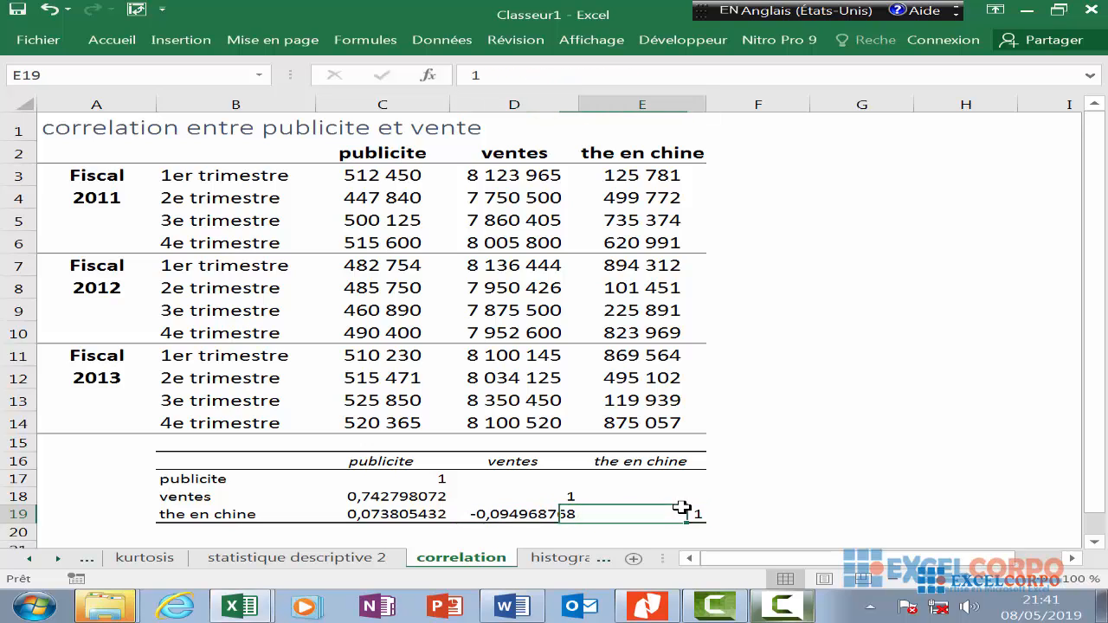
{"action": "left_click", "coordinate": [651, 475]}
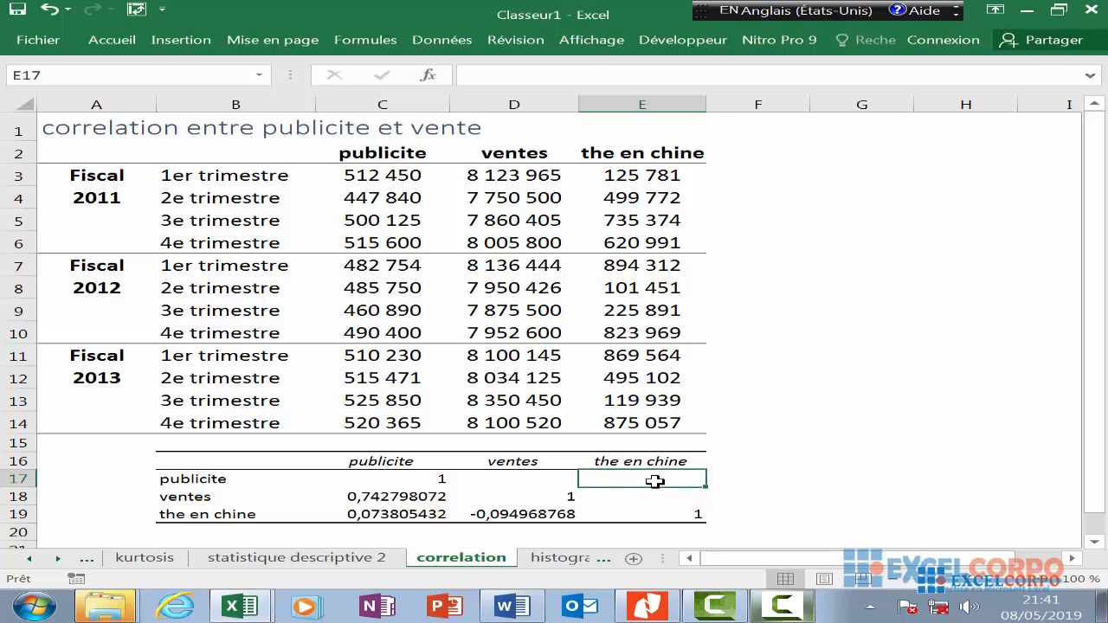
{"action": "left_click", "coordinate": [783, 606]}
{"action": "left_click", "coordinate": [857, 528]}
Examine the matrix's diagonal entries in C17, D18 and E19, where each variable is correlated with itself.
{"action": "left_click", "coordinate": [430, 483]}
{"action": "left_click", "coordinate": [560, 501]}
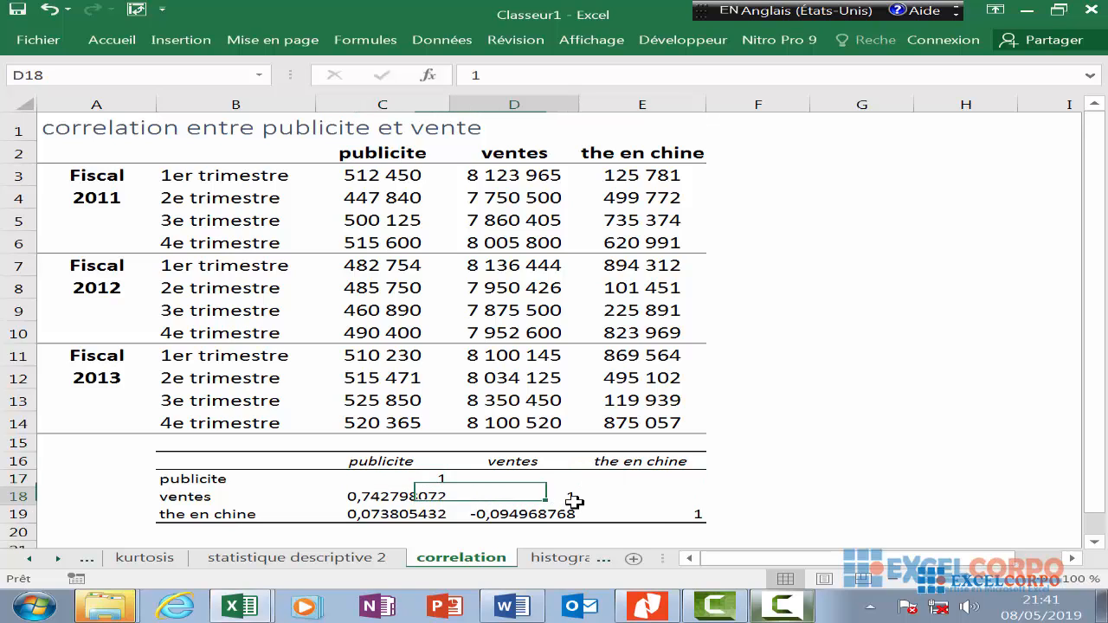
{"action": "left_click", "coordinate": [694, 518]}
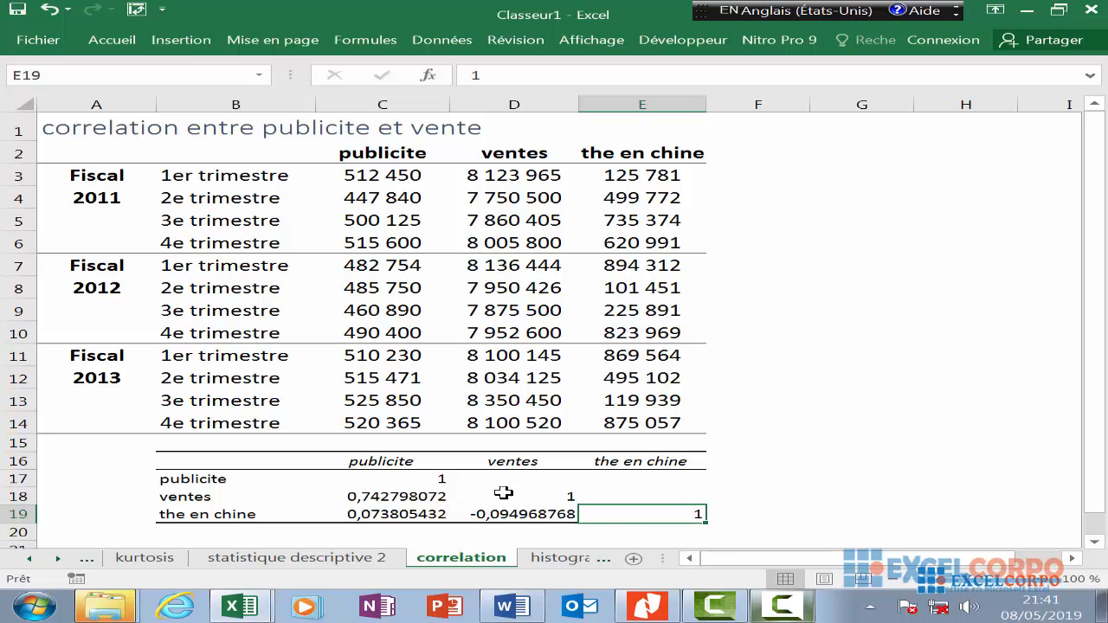
{"action": "left_click", "coordinate": [431, 483]}
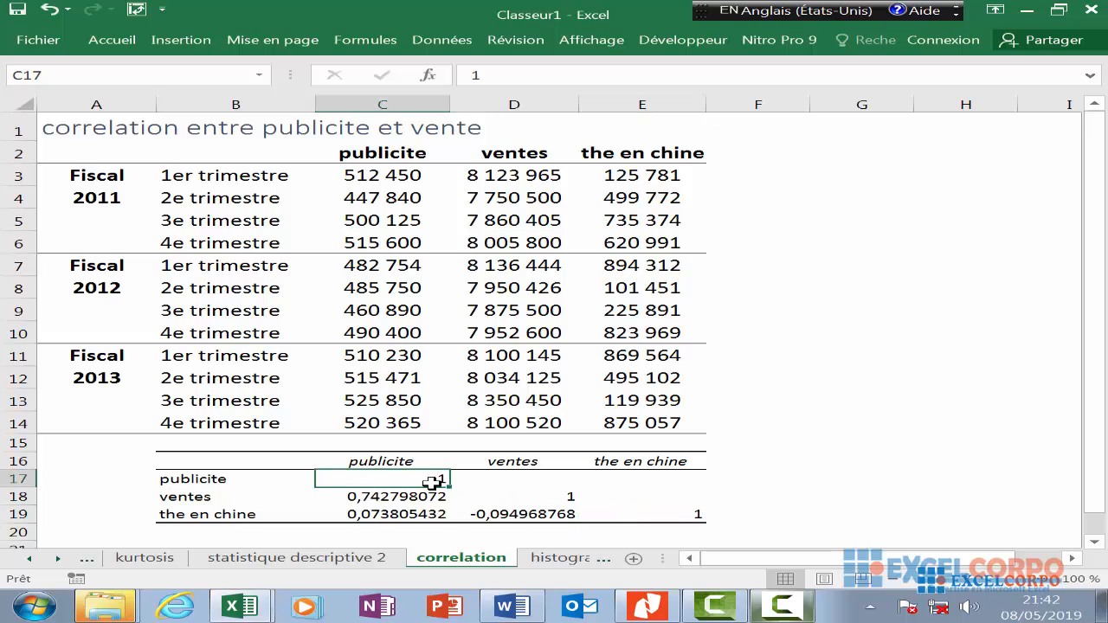
{"action": "left_click", "coordinate": [576, 499]}
{"action": "type", "text": "1"}
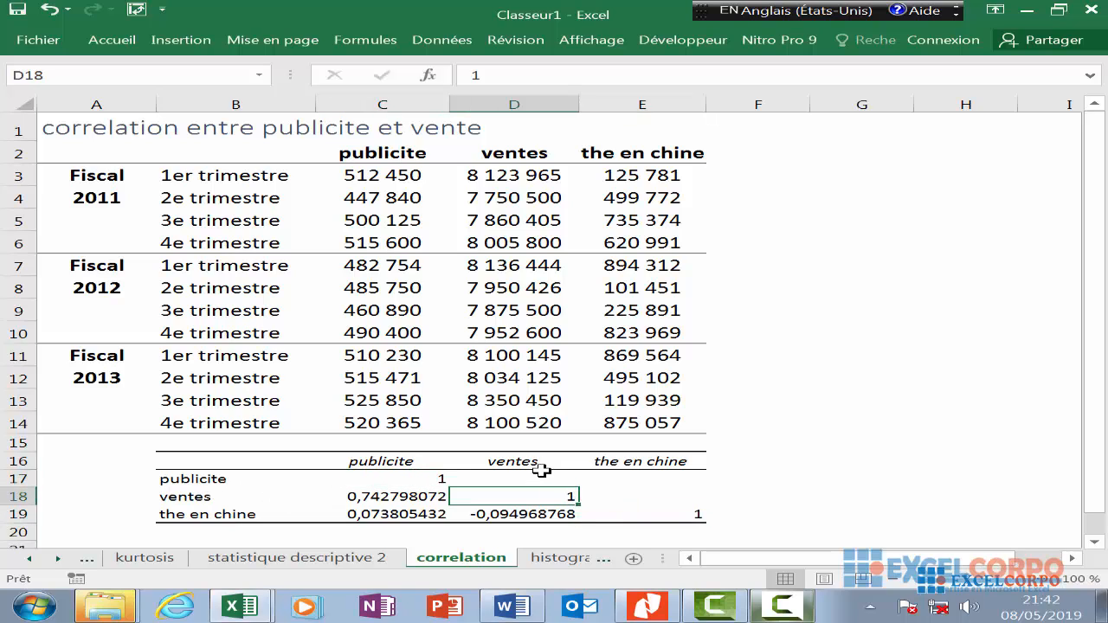
{"action": "left_click", "coordinate": [248, 516]}
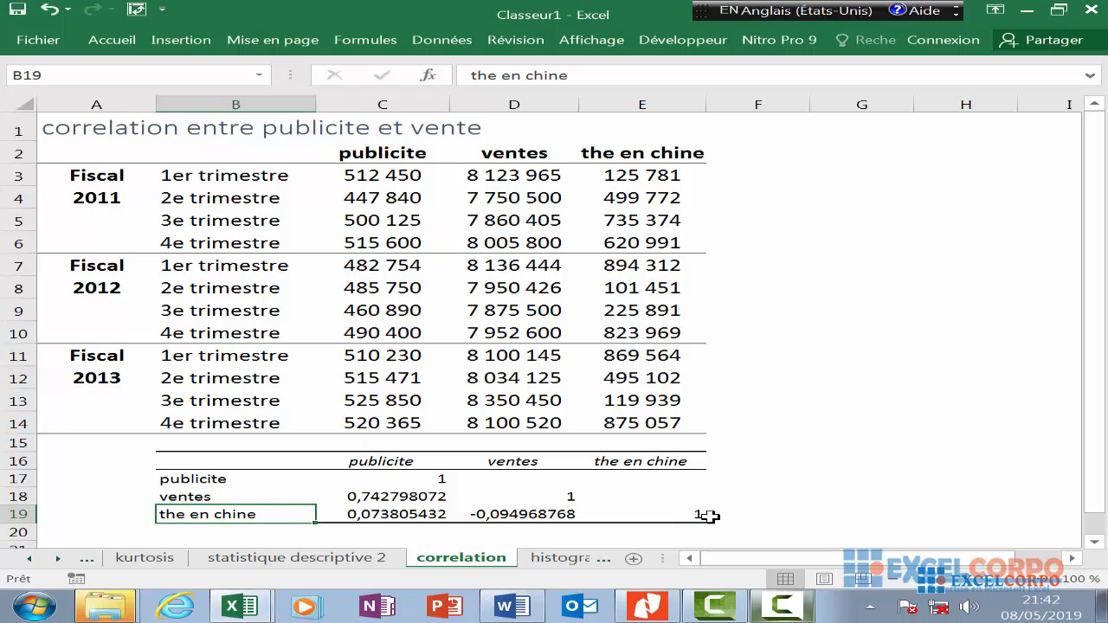
{"action": "left_click", "coordinate": [708, 516]}
{"action": "left_click", "coordinate": [684, 516]}
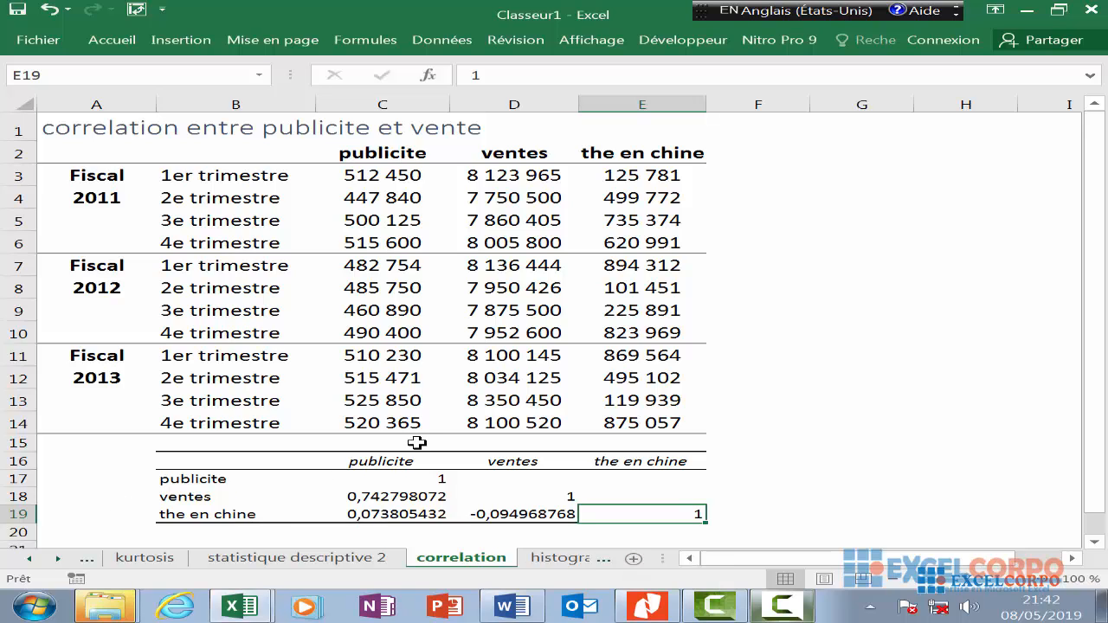
Inspect the coefficients in C19 and D19 that relate the en chine to publicite and to ventes.
{"action": "left_click", "coordinate": [398, 517]}
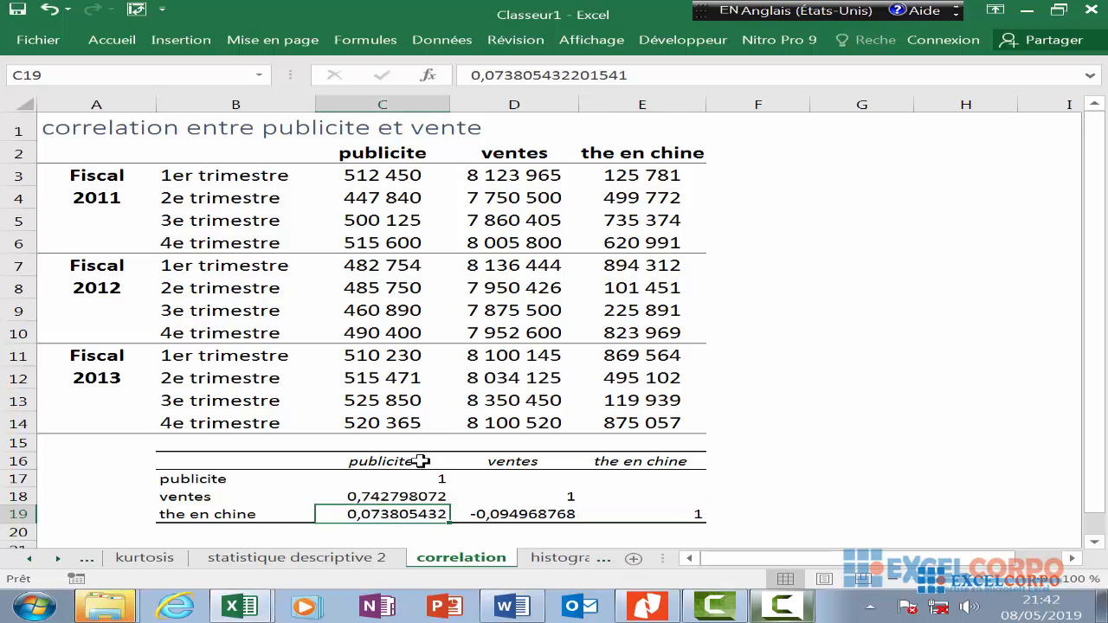
{"action": "left_click", "coordinate": [532, 515]}
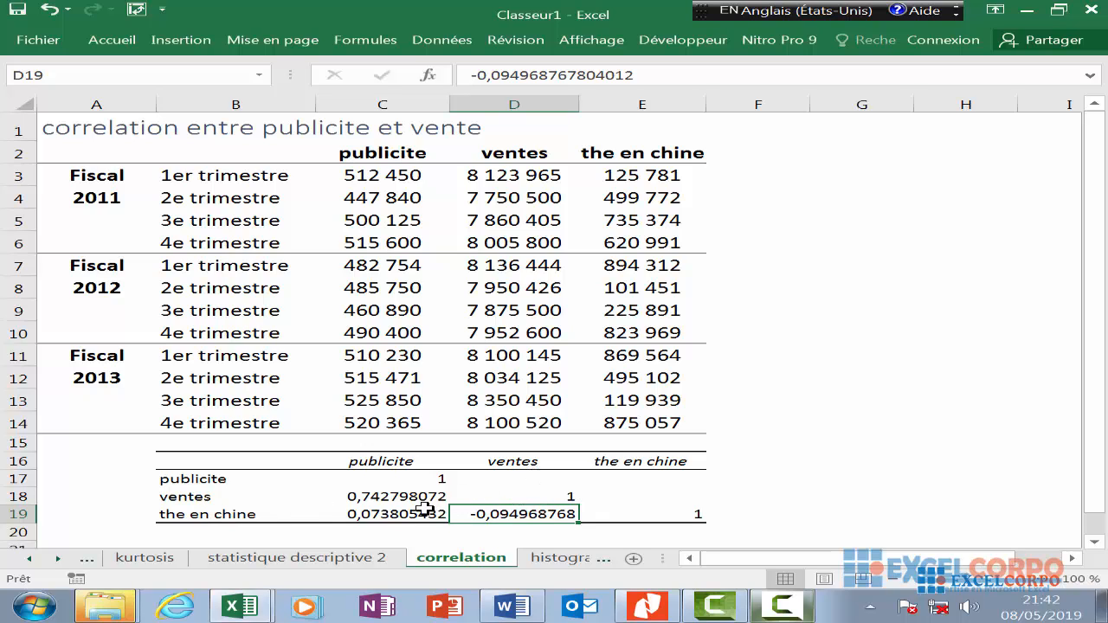
{"action": "left_click", "coordinate": [651, 608]}
{"action": "left_click", "coordinate": [651, 608]}
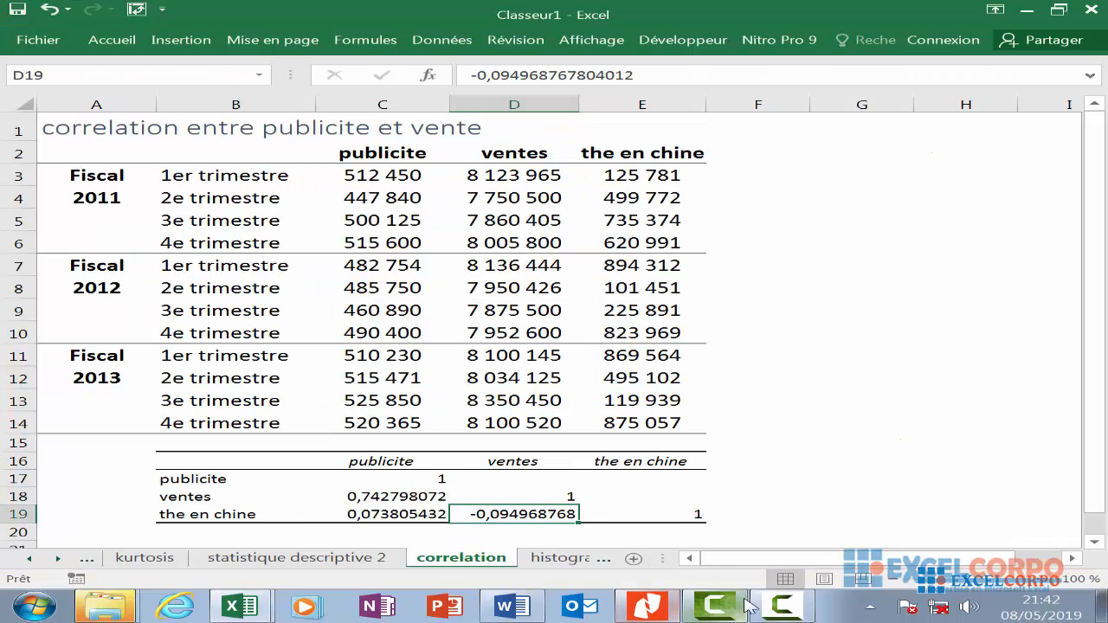
{"action": "left_click", "coordinate": [783, 606]}
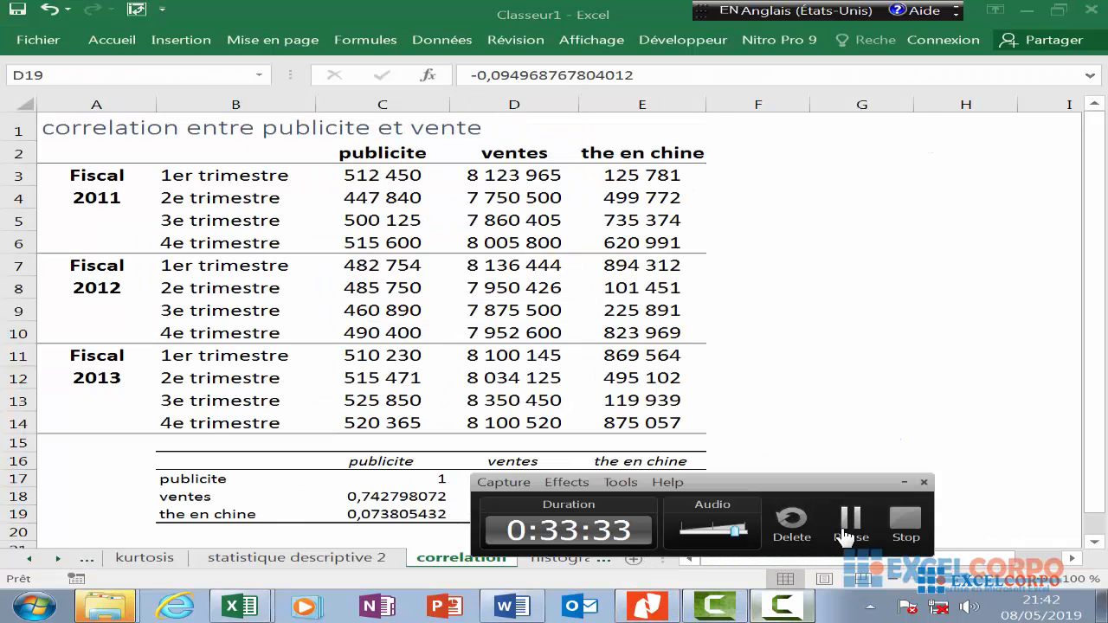
{"action": "left_click", "coordinate": [846, 535]}
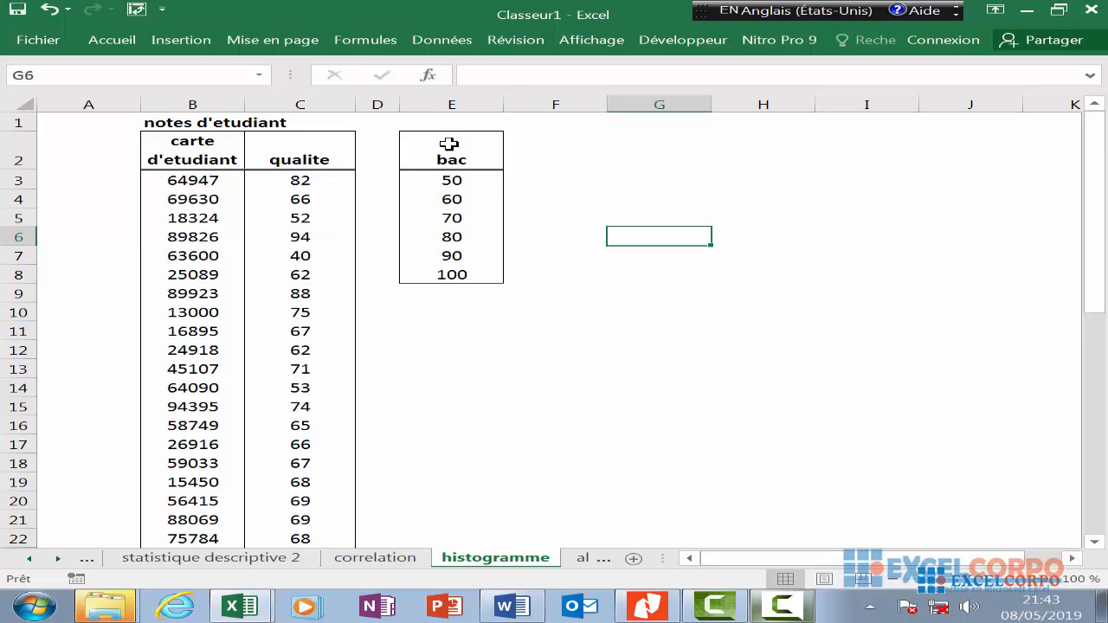
Look over the bac class limits in E2:E8 of the histogramme sheet and the carte d'etudiant heading in B2.
{"action": "left_click_drag", "start_coordinate": [447, 144], "coordinate": [460, 226]}
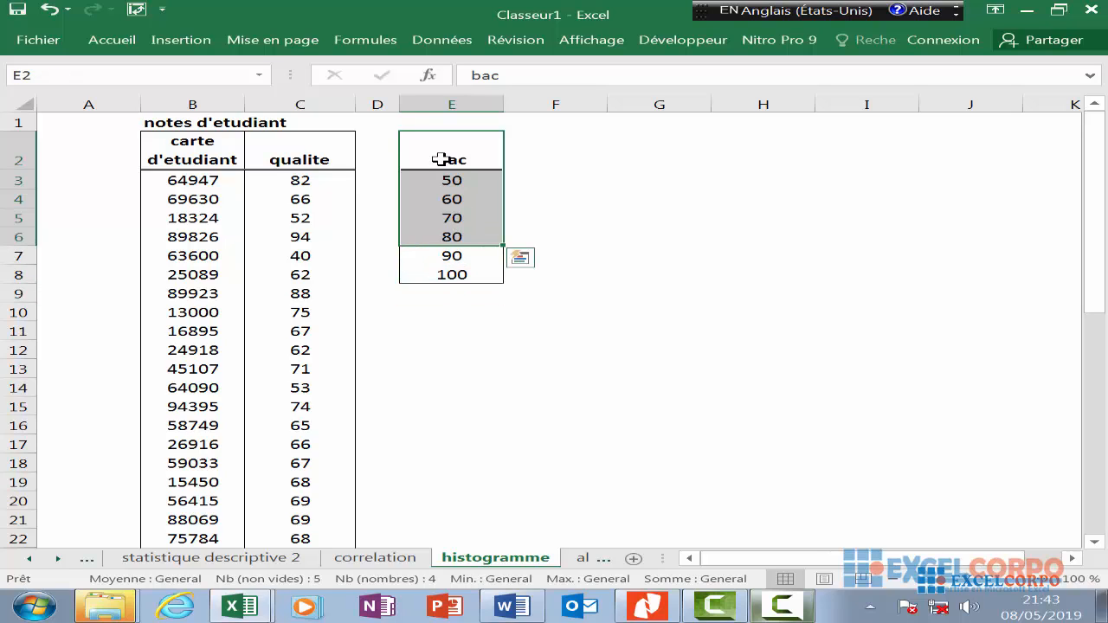
{"action": "left_click_drag", "start_coordinate": [440, 159], "coordinate": [454, 253]}
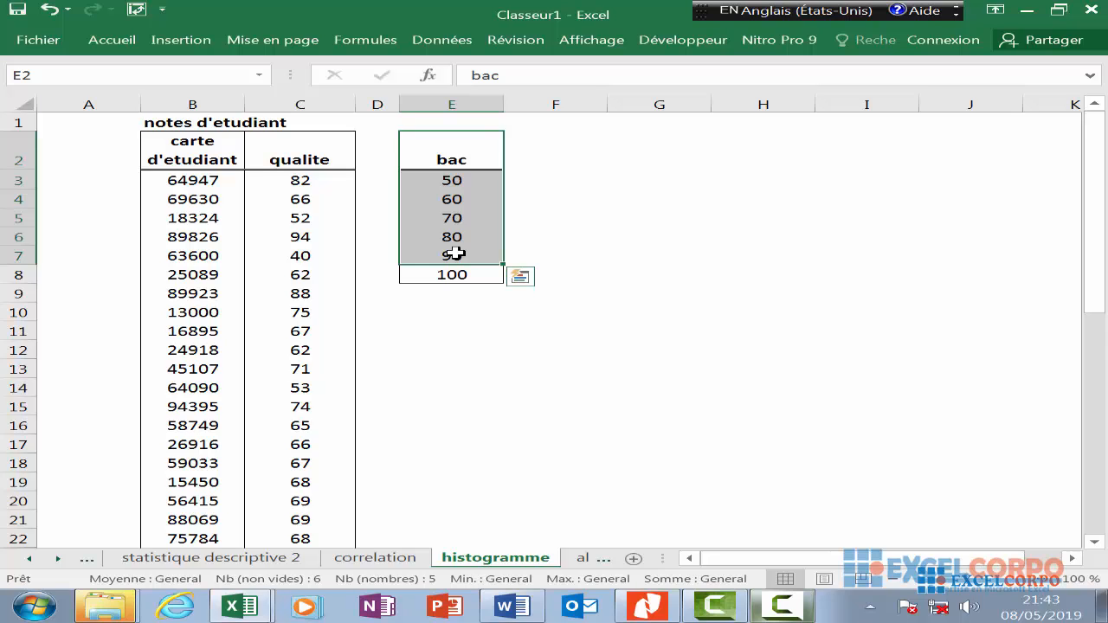
{"action": "left_click_drag", "start_coordinate": [455, 254], "coordinate": [467, 271]}
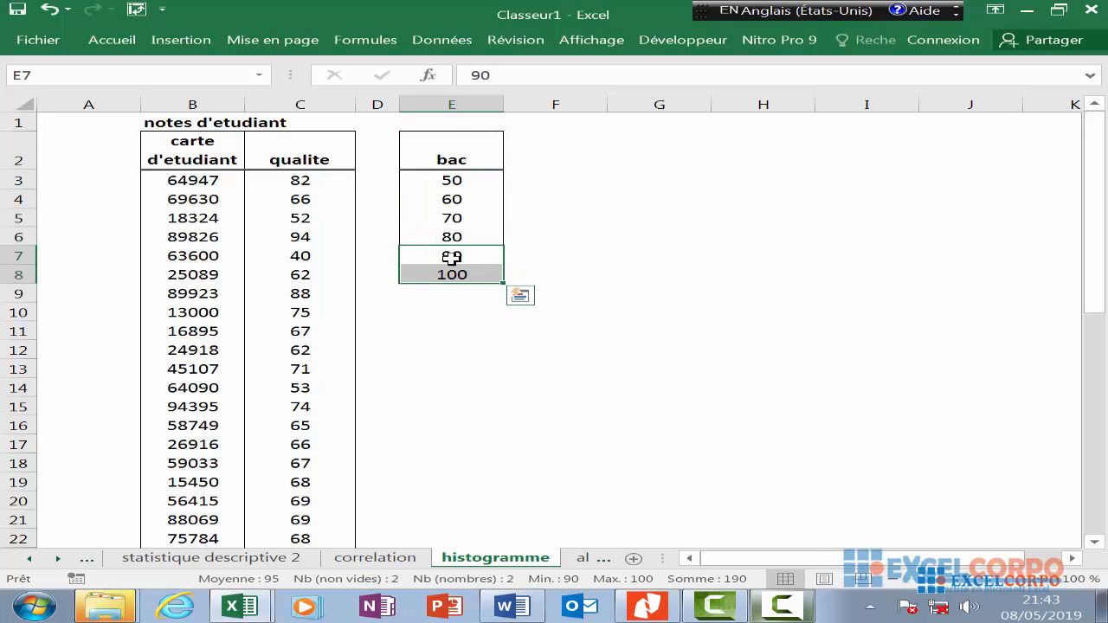
{"action": "left_click", "coordinate": [454, 182]}
{"action": "left_click", "coordinate": [467, 202]}
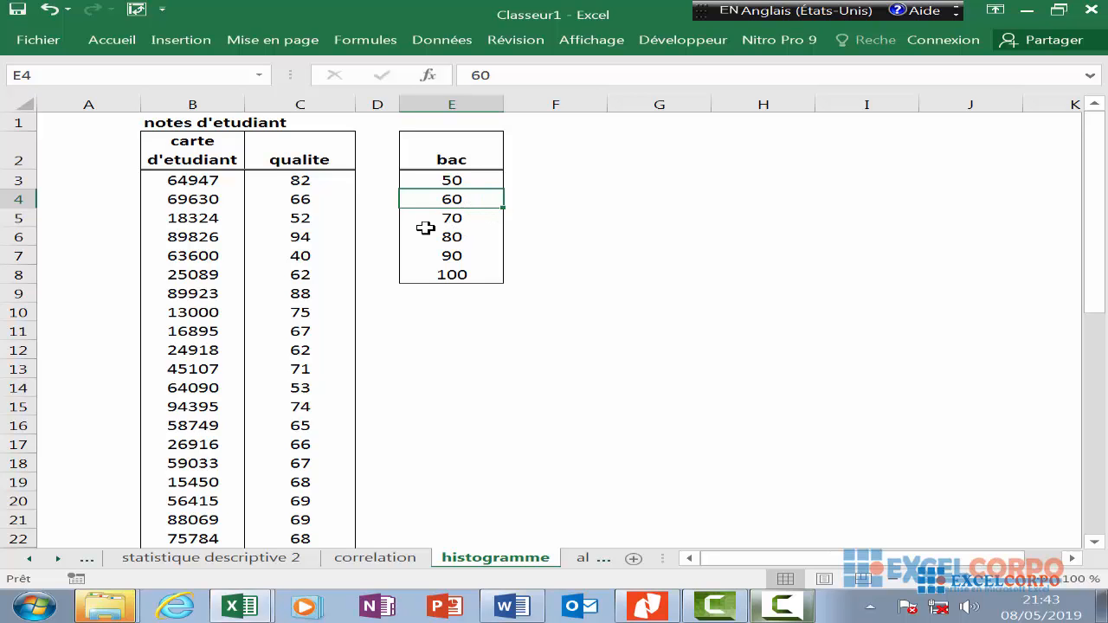
{"action": "left_click", "coordinate": [208, 148]}
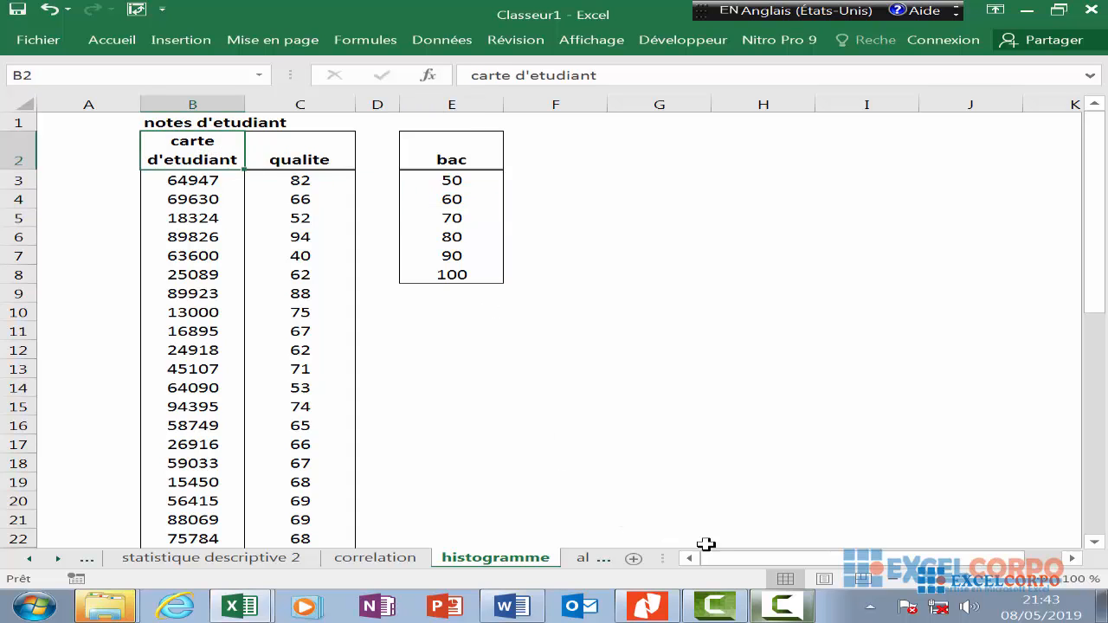
{"action": "left_click", "coordinate": [794, 610]}
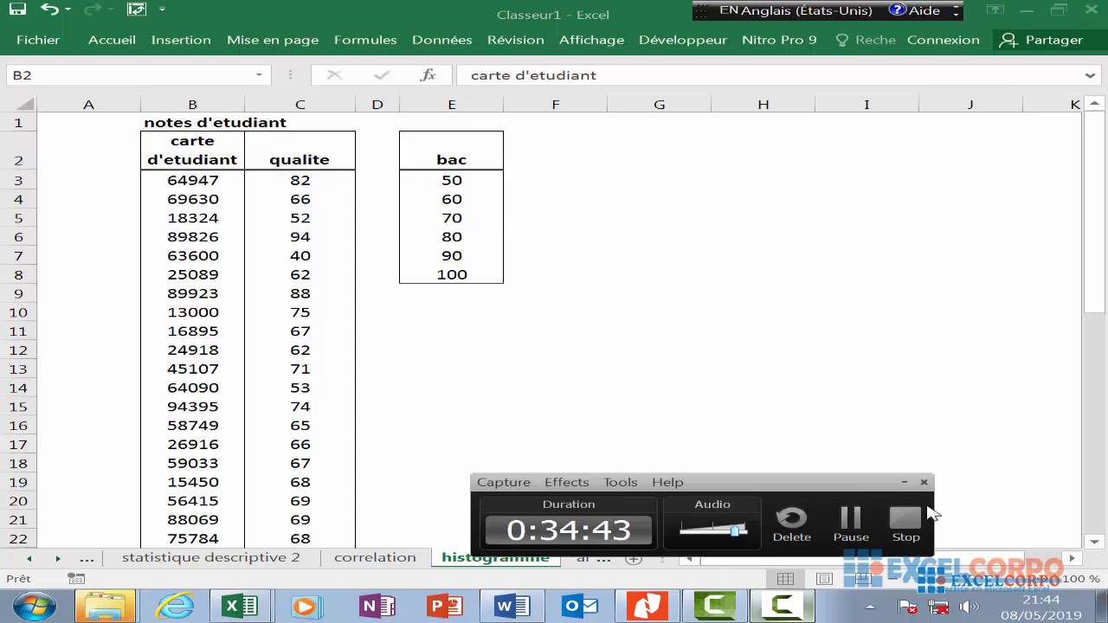
{"action": "left_click", "coordinate": [852, 522]}
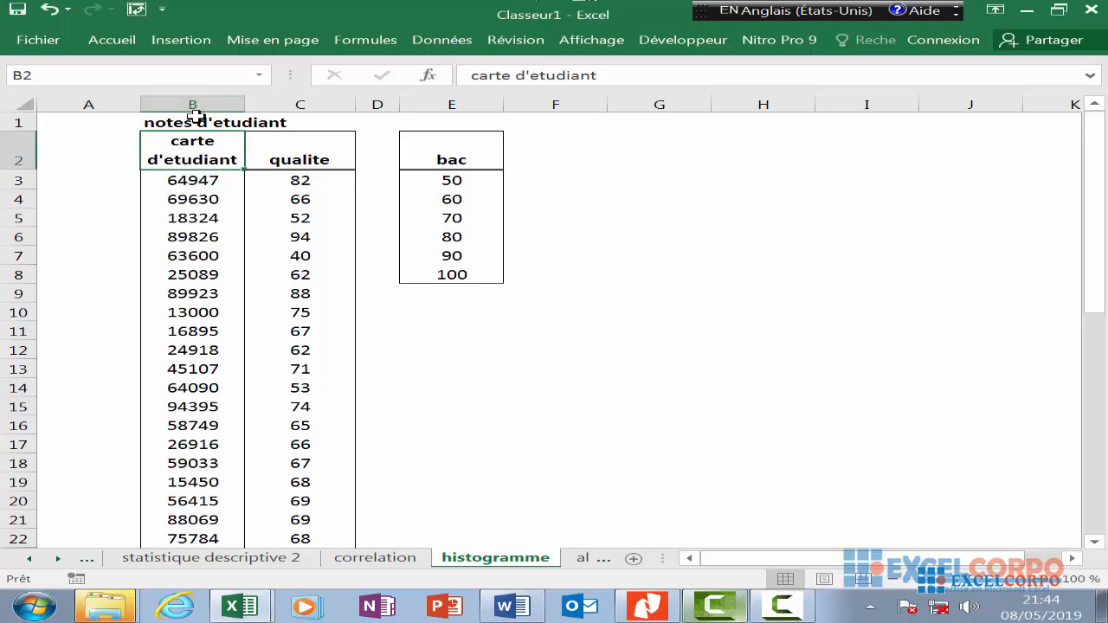
Review the notes d'etudiant title, the bac heading in E2 and the first class limit in E3.
{"action": "left_click", "coordinate": [232, 121]}
{"action": "left_click", "coordinate": [436, 140]}
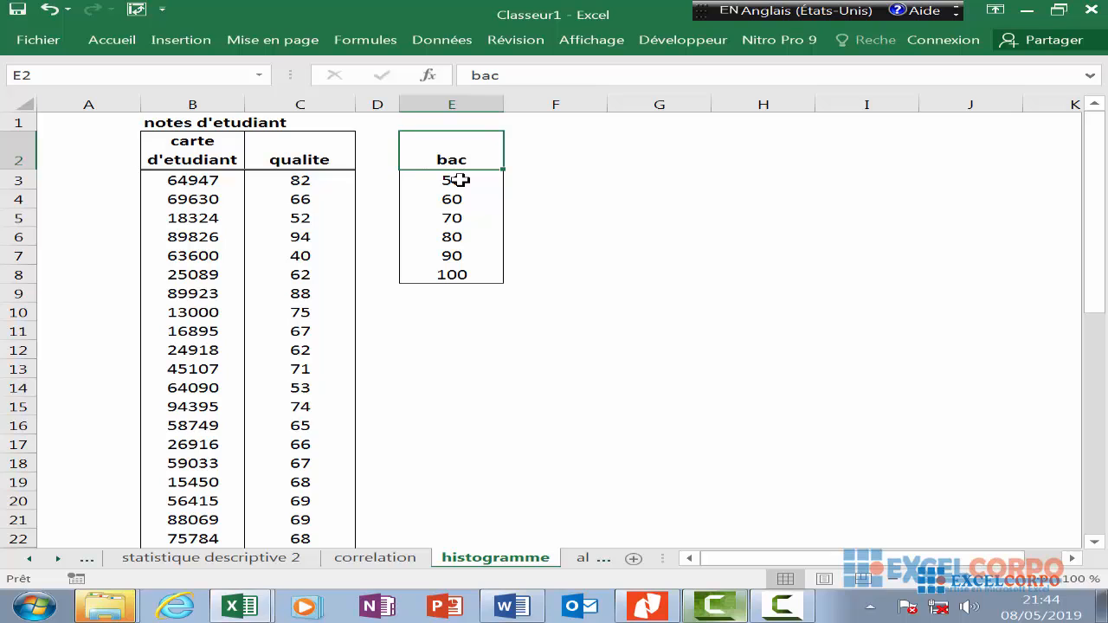
{"action": "left_click", "coordinate": [458, 179]}
{"action": "left_click", "coordinate": [466, 159]}
{"action": "left_click", "coordinate": [781, 606]}
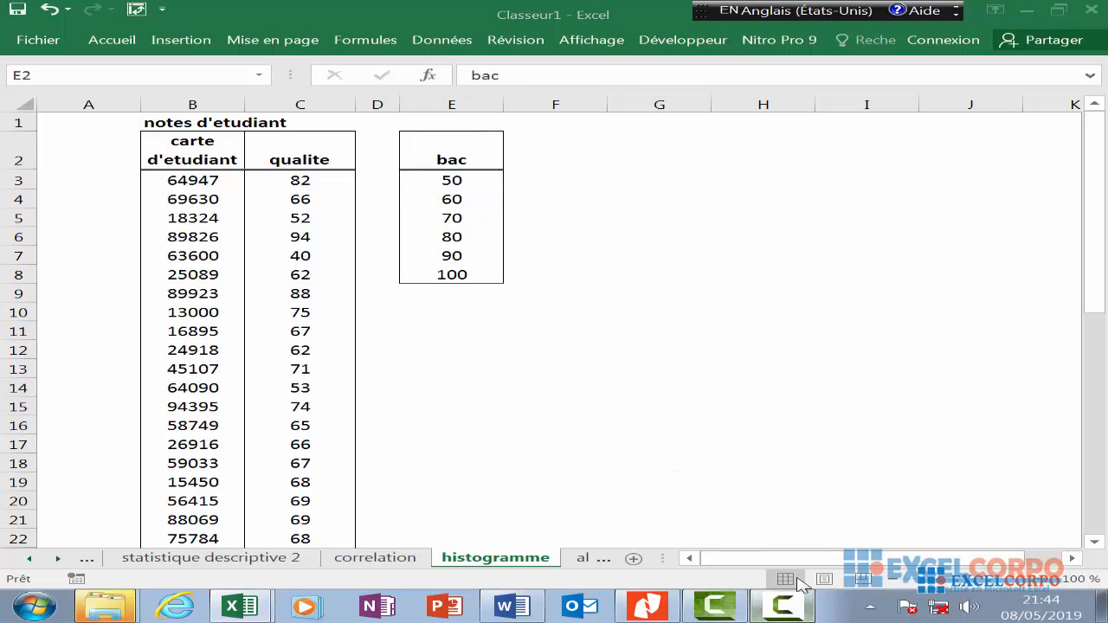
{"action": "left_click", "coordinate": [851, 525]}
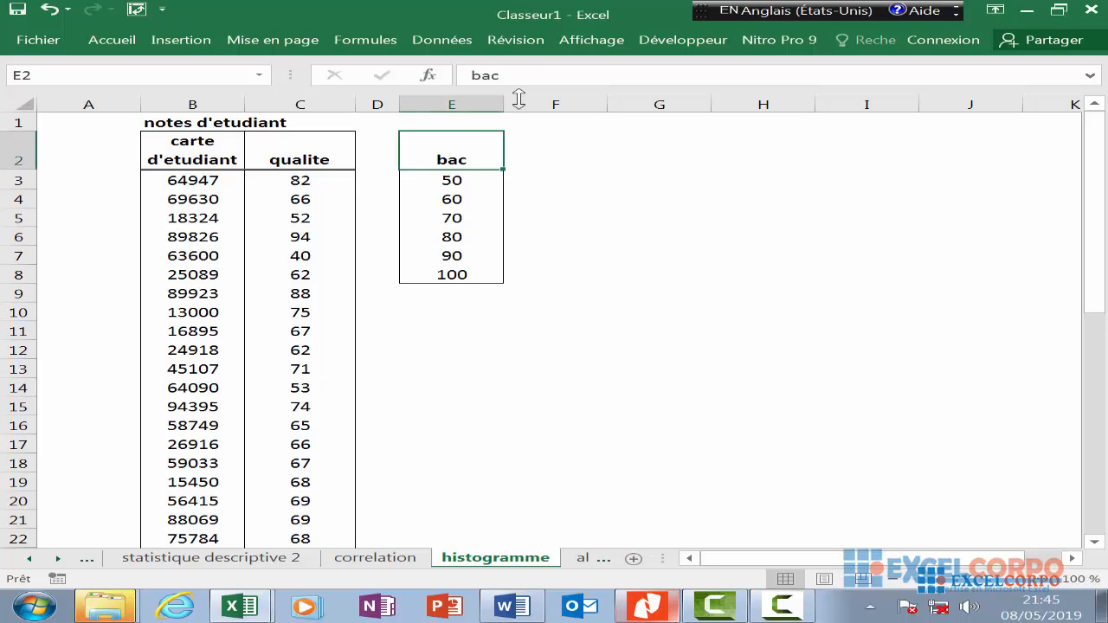
Go through each bac class limit from E3 to E8 in turn to see how the grades are divided.
{"action": "left_click", "coordinate": [444, 178]}
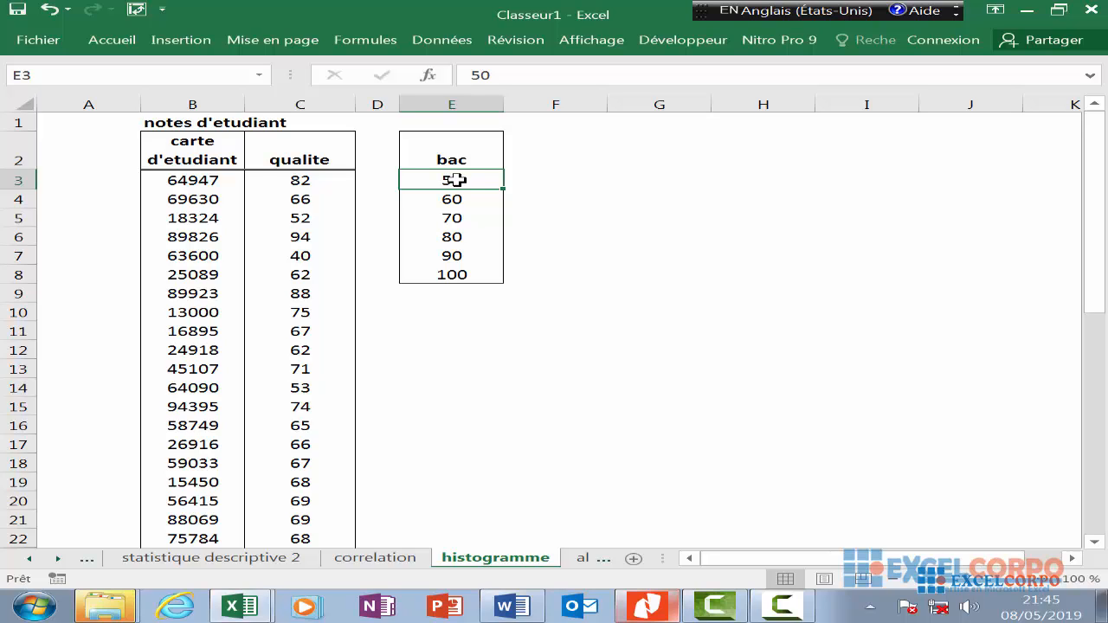
{"action": "left_click", "coordinate": [453, 200]}
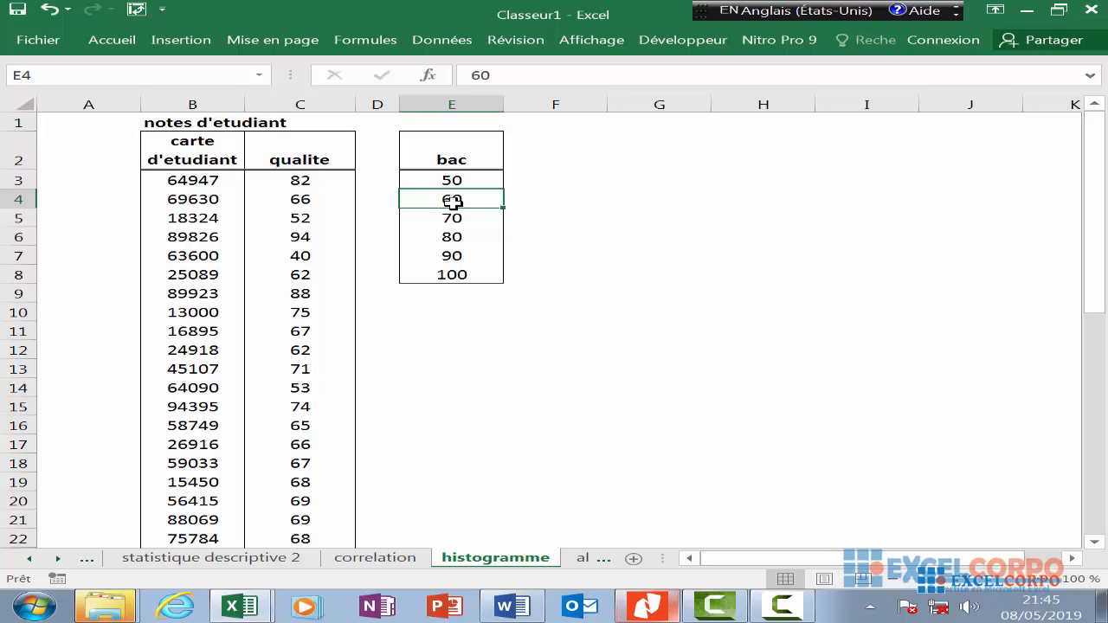
{"action": "left_click", "coordinate": [466, 230]}
{"action": "left_click", "coordinate": [476, 212]}
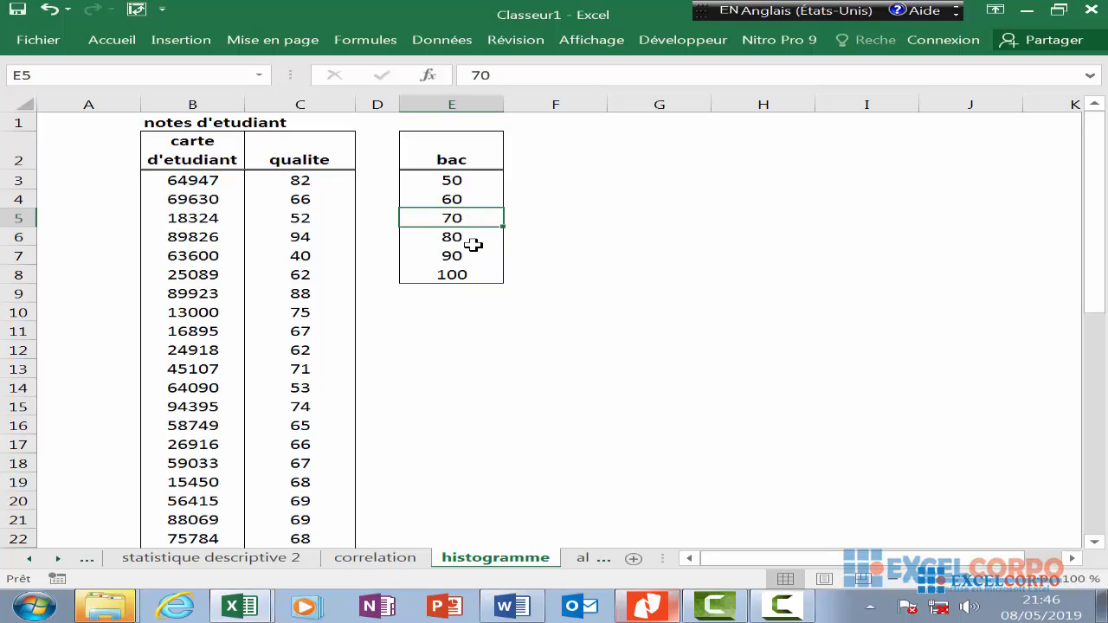
{"action": "left_click", "coordinate": [475, 240]}
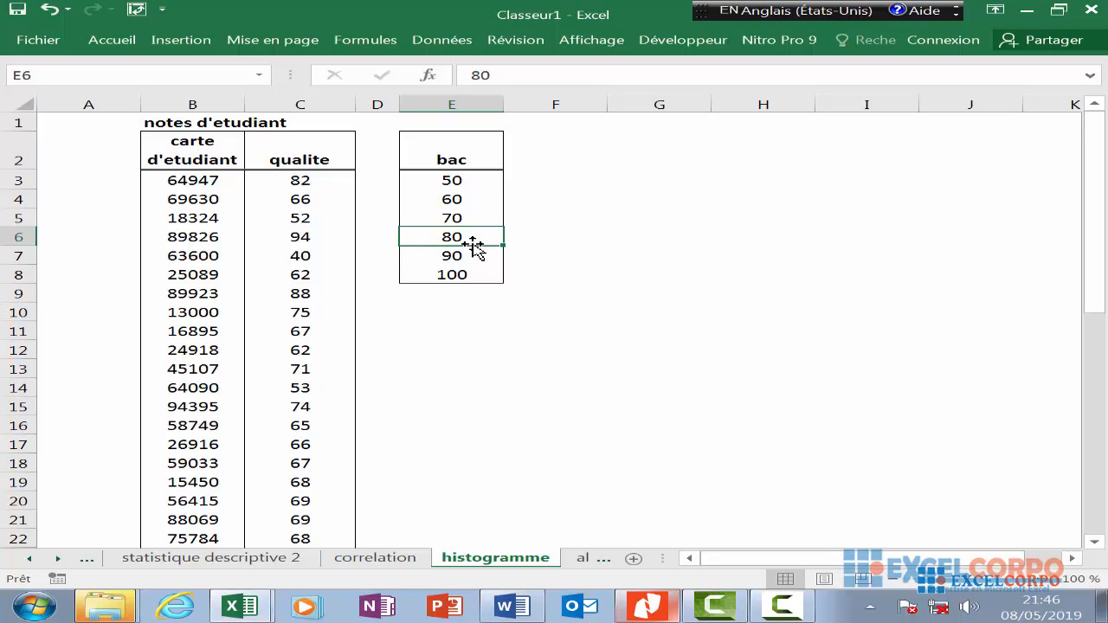
{"action": "left_click", "coordinate": [472, 252]}
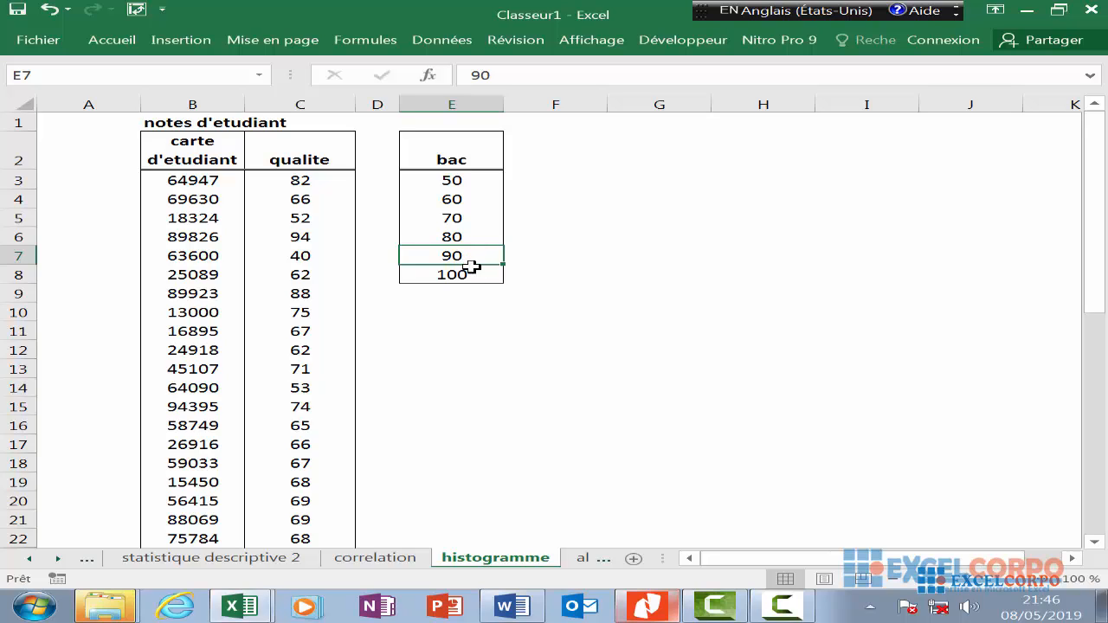
{"action": "left_click", "coordinate": [473, 269]}
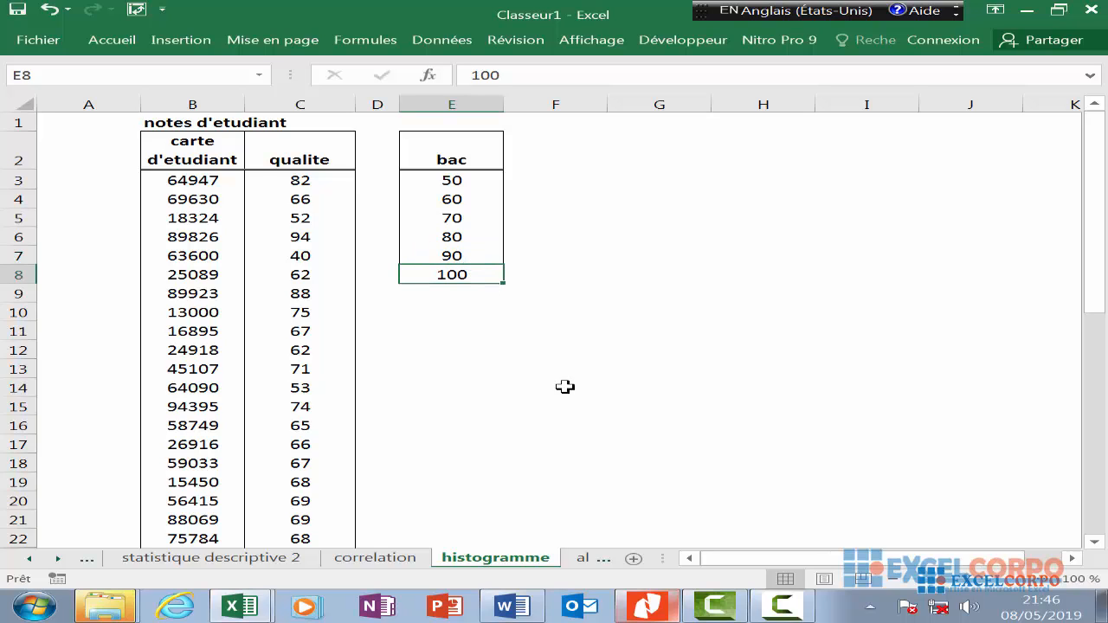
{"action": "left_click", "coordinate": [791, 591]}
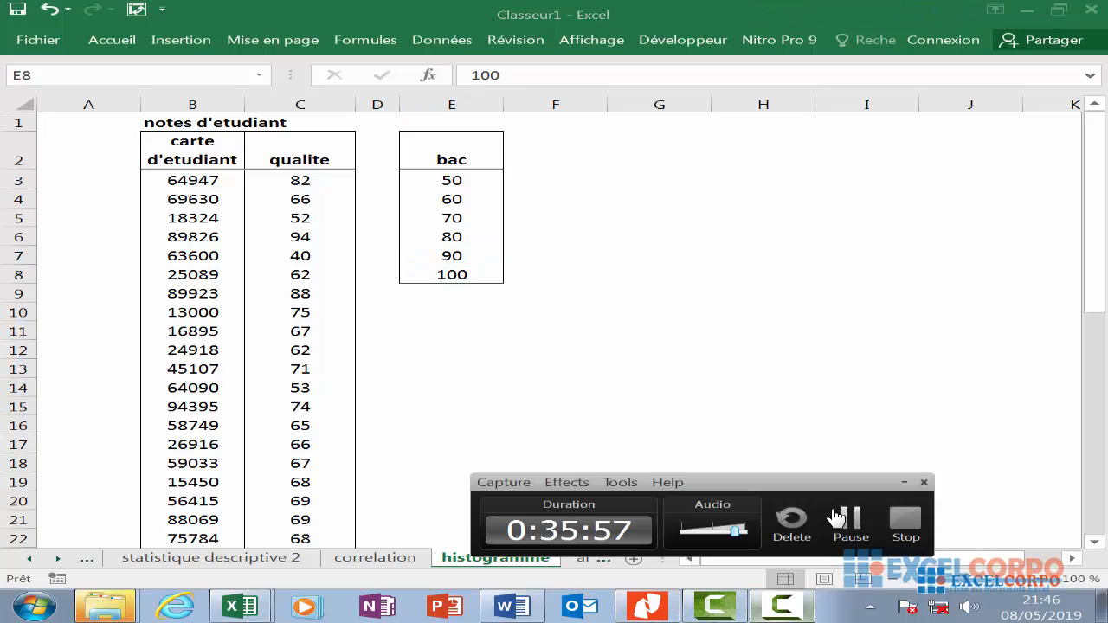
{"action": "left_click", "coordinate": [852, 524]}
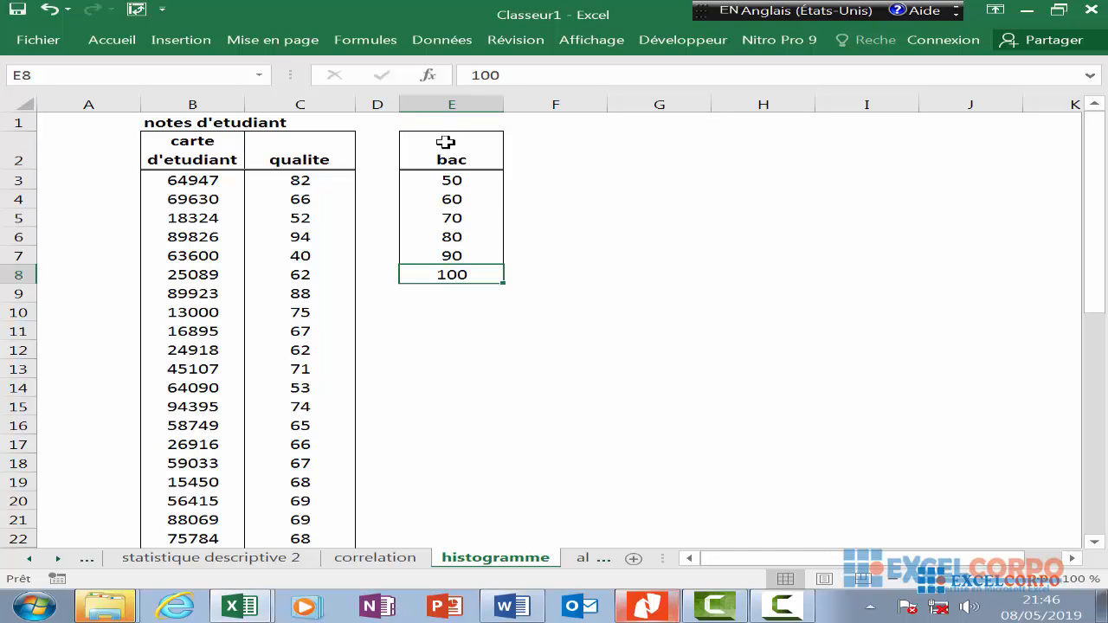
Open the Histogramme tool from the data analysis utility.
{"action": "left_click", "coordinate": [447, 42]}
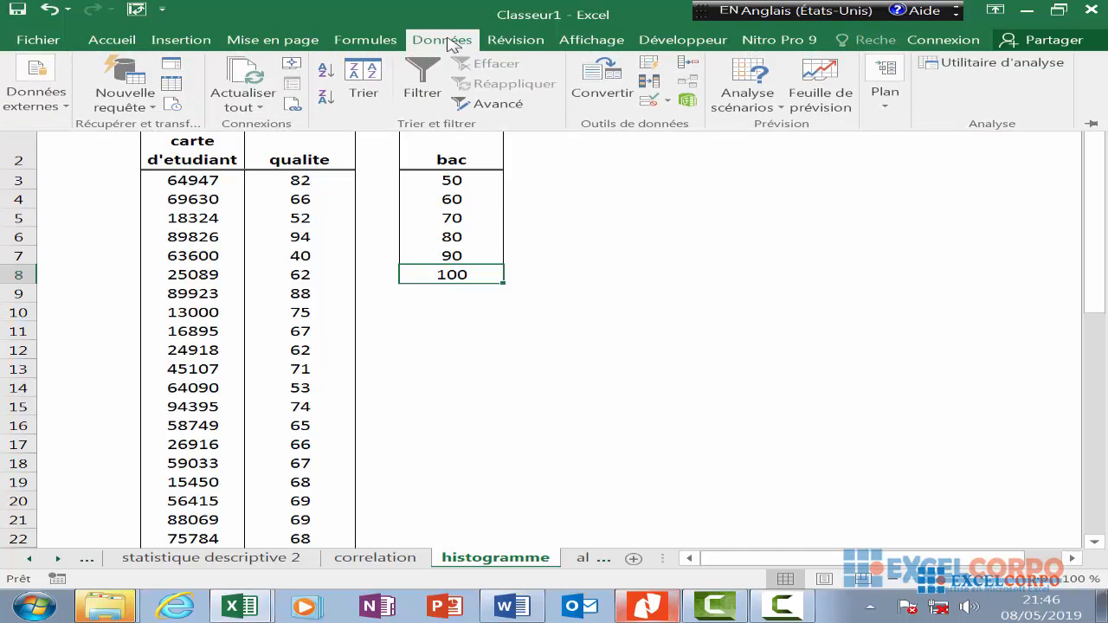
{"action": "left_click", "coordinate": [971, 75]}
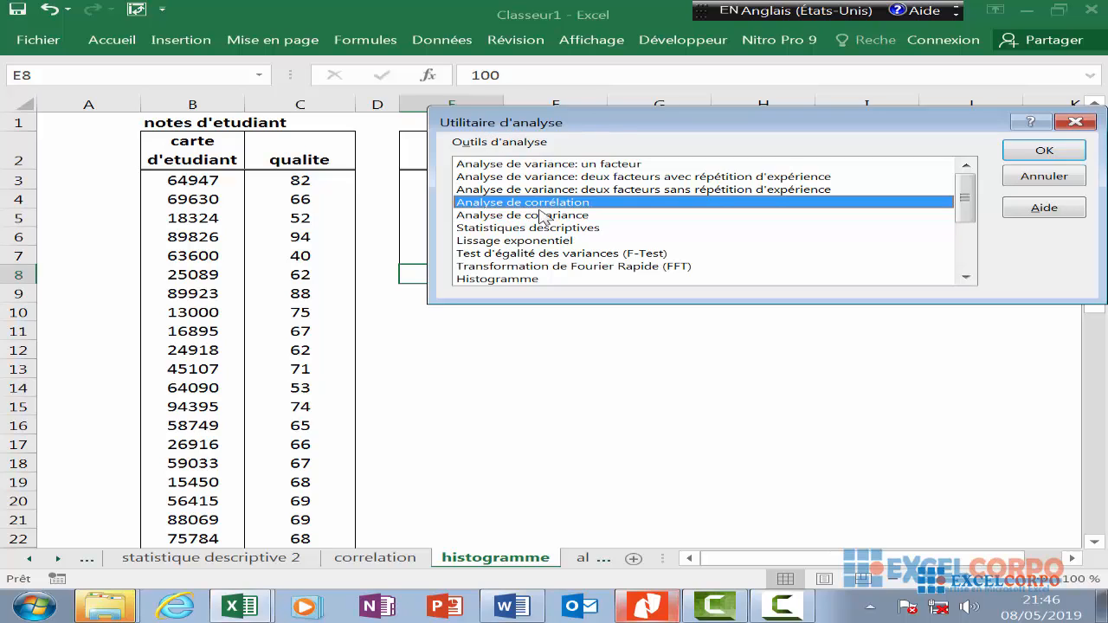
{"action": "scroll", "coordinate": [547, 229], "scroll_direction": "down", "scroll_amount": 1}
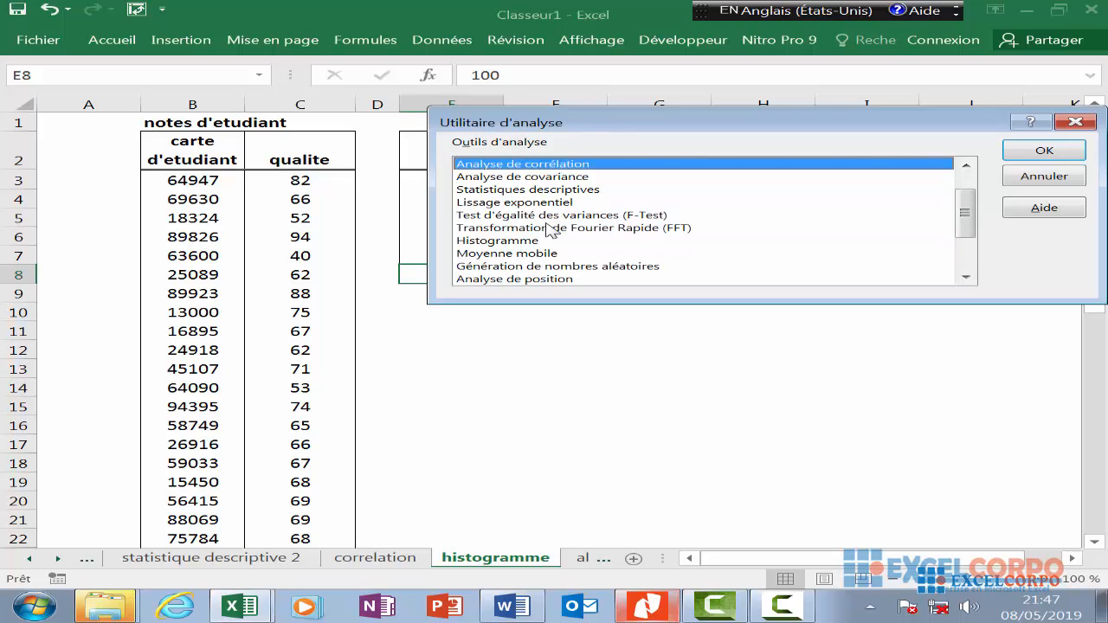
{"action": "left_click", "coordinate": [506, 242]}
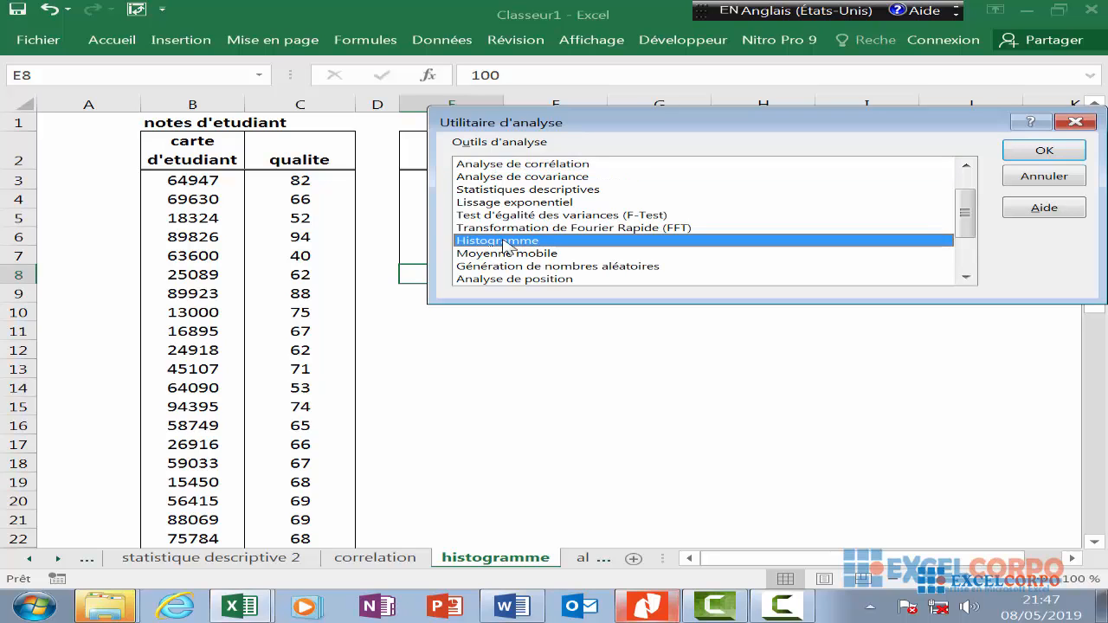
{"action": "left_click", "coordinate": [1045, 153]}
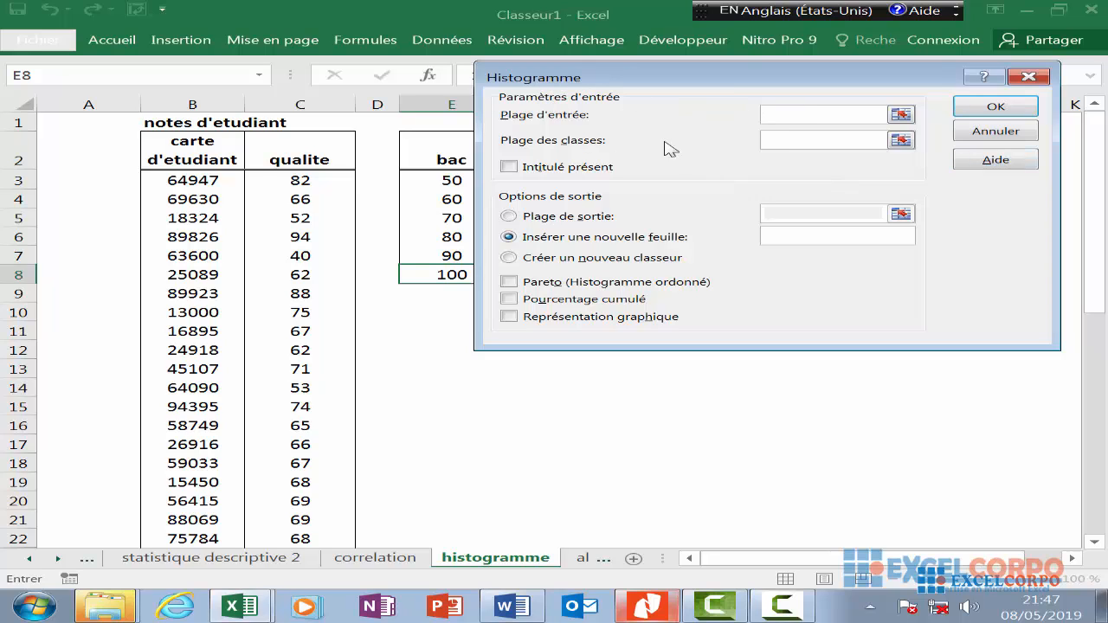
{"action": "left_click", "coordinate": [782, 606]}
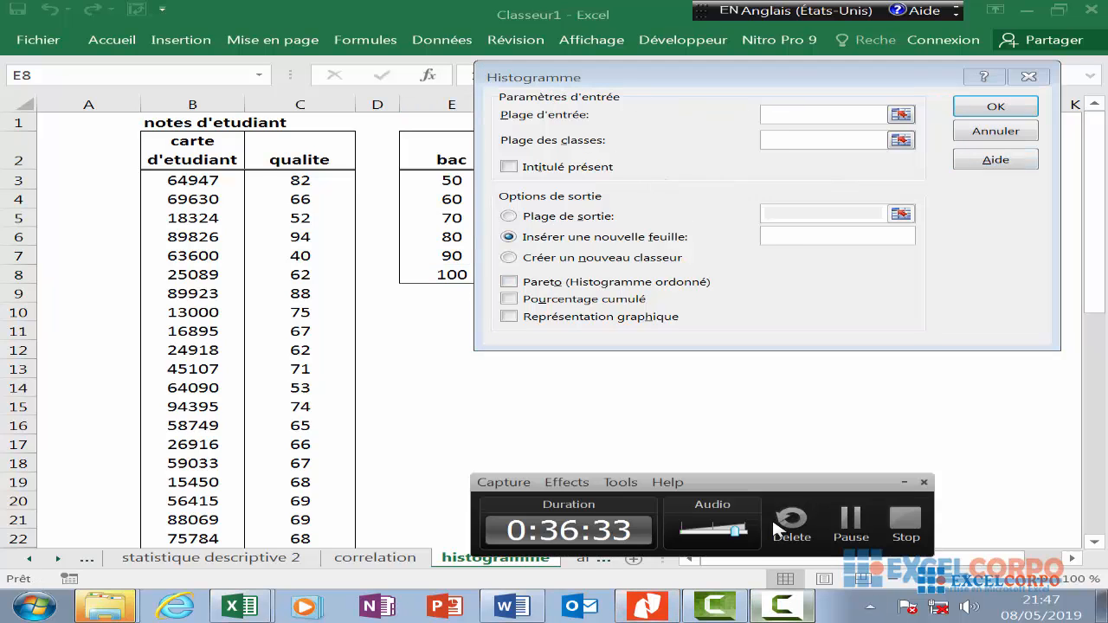
{"action": "left_click", "coordinate": [846, 524]}
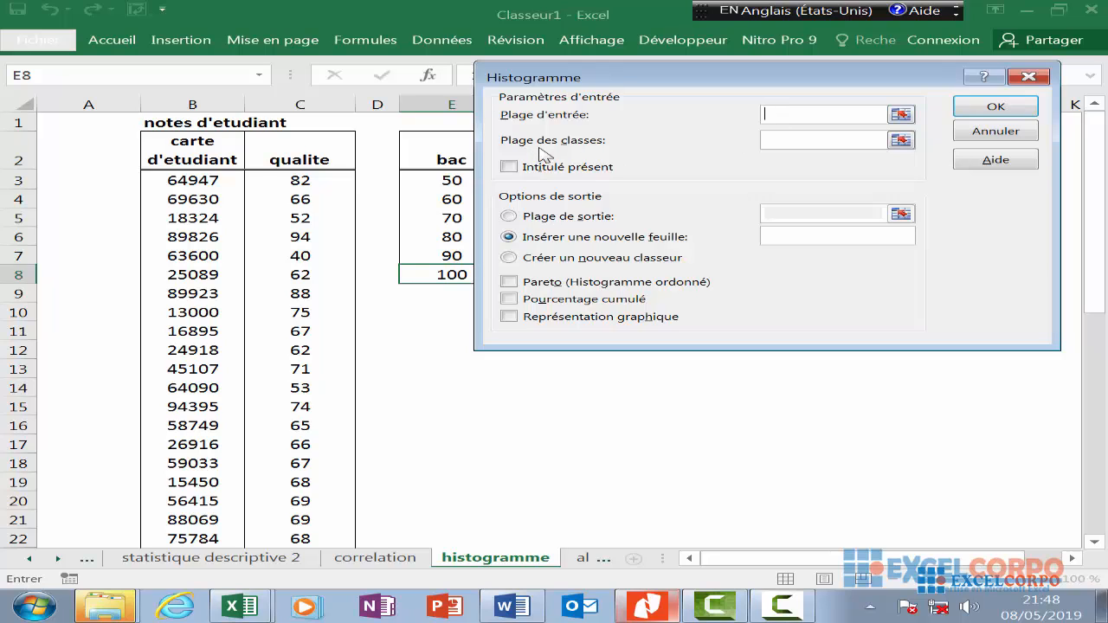
{"action": "left_click", "coordinate": [782, 606]}
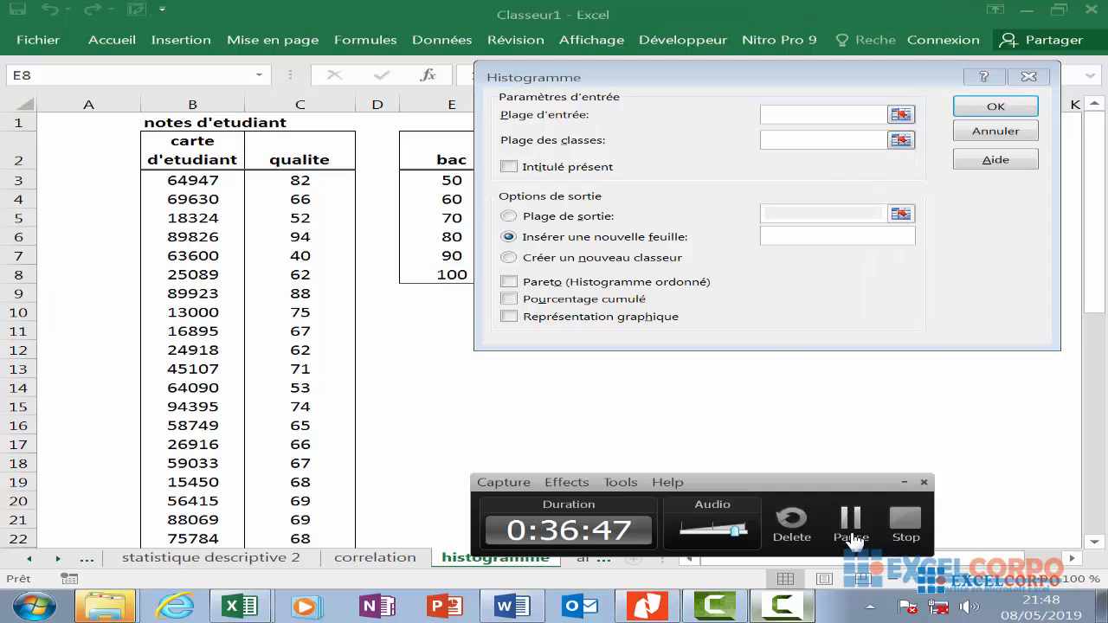
{"action": "left_click", "coordinate": [851, 522]}
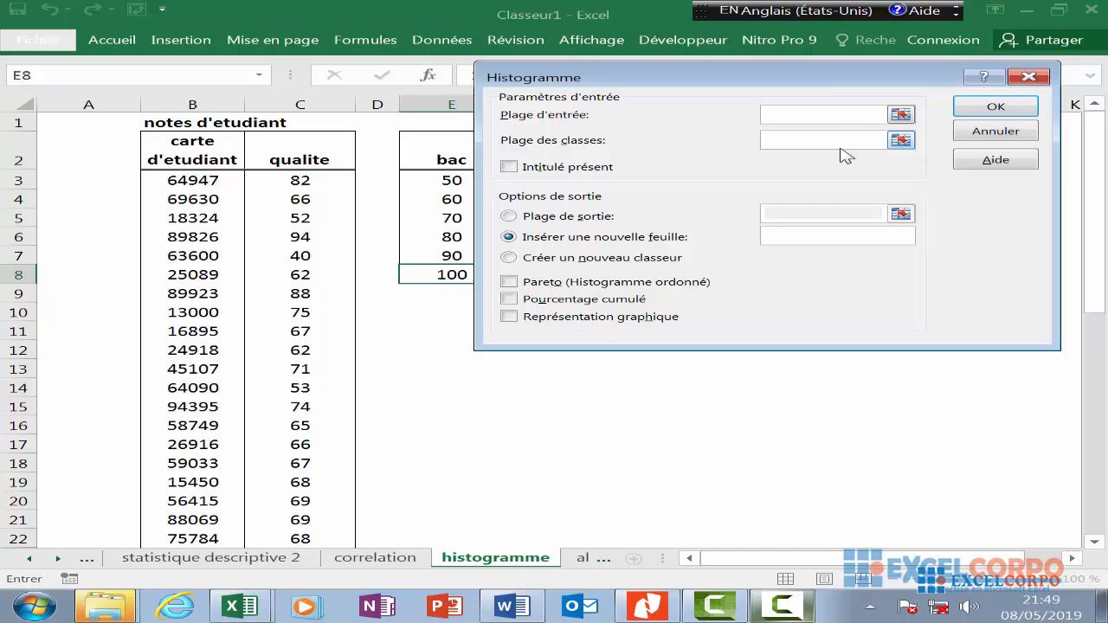
{"action": "left_click", "coordinate": [773, 609]}
Set the histogram's input range to the qualite grades in C3:C48.
{"action": "left_click", "coordinate": [929, 112]}
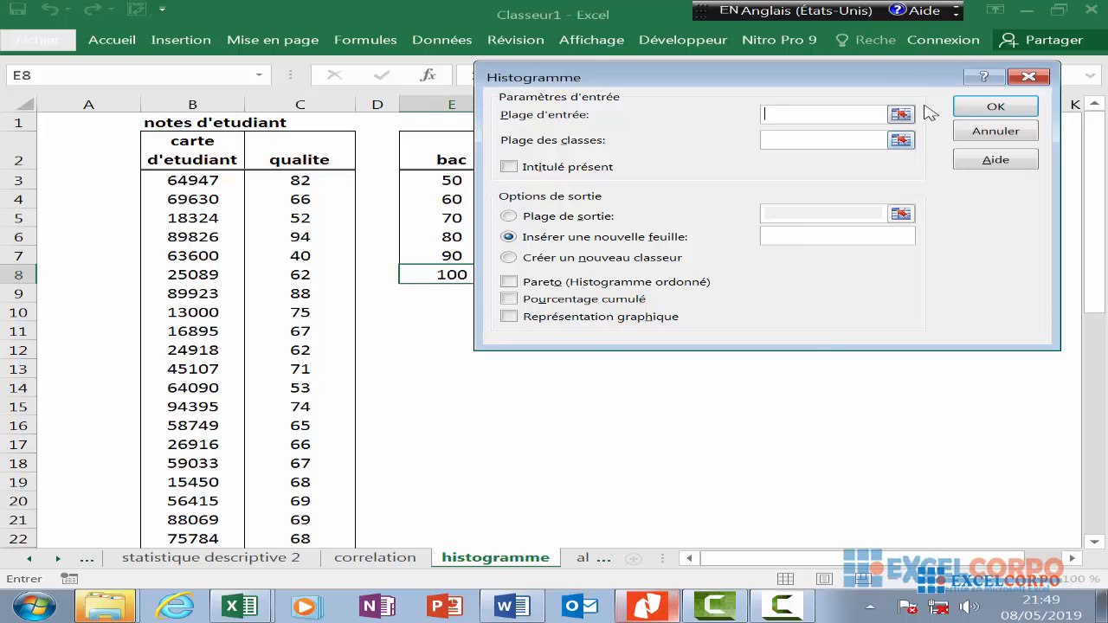
{"action": "left_click", "coordinate": [901, 115]}
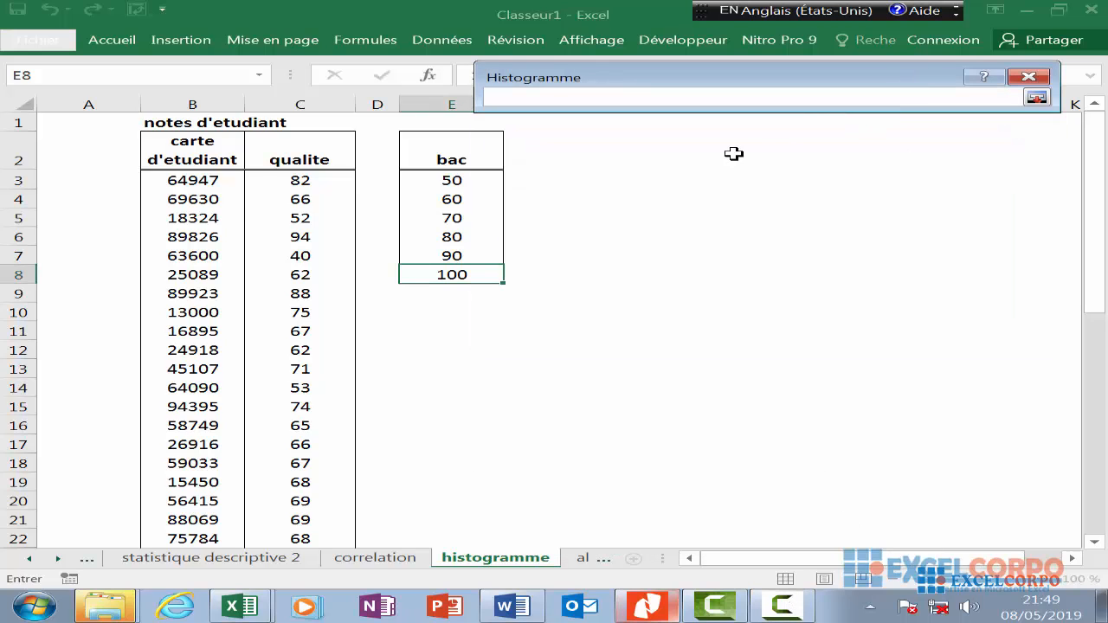
{"action": "left_click", "coordinate": [300, 177]}
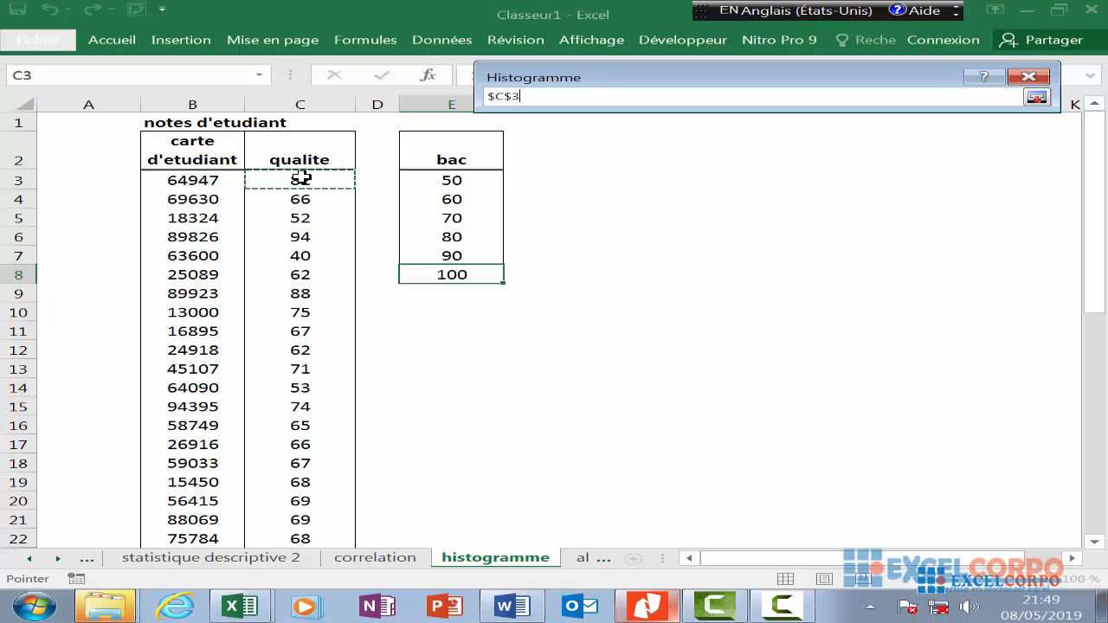
{"action": "left_click_drag", "start_coordinate": [301, 177], "coordinate": [305, 500]}
{"action": "left_click", "coordinate": [1036, 97]}
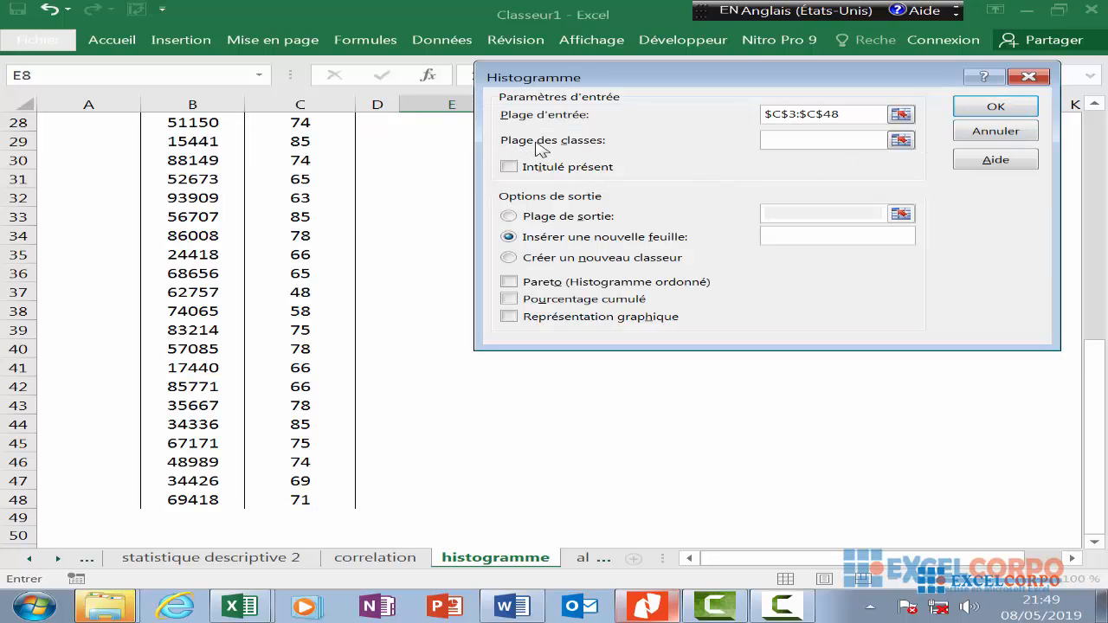
Set the histogram's class range to the bac limits in E3:E8.
{"action": "left_click", "coordinate": [902, 142]}
{"action": "left_click", "coordinate": [782, 606]}
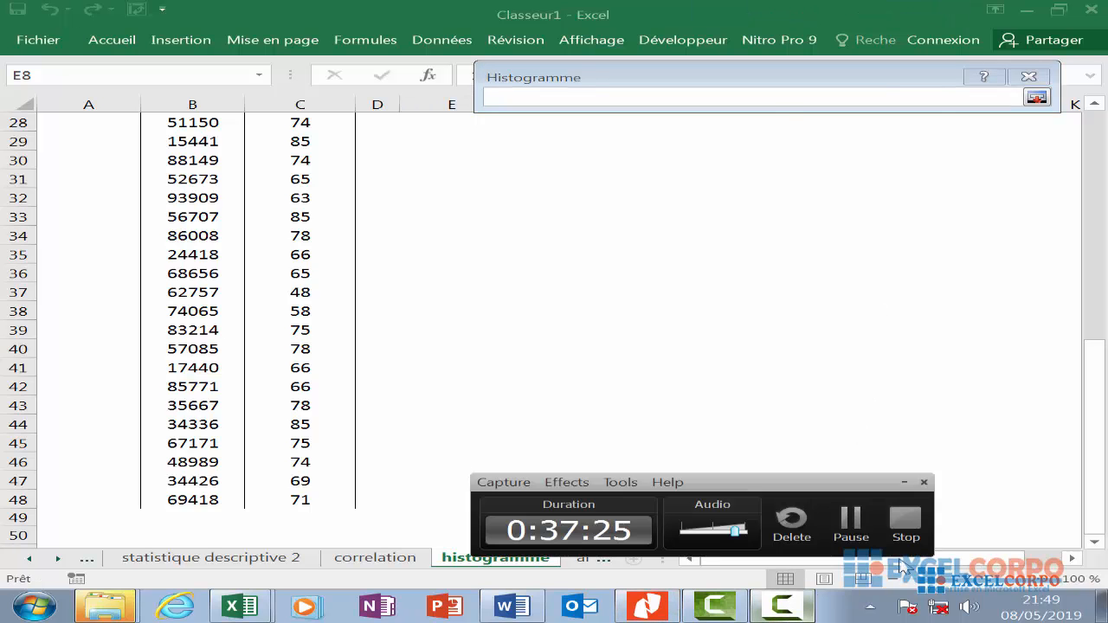
{"action": "left_click", "coordinate": [857, 535]}
{"action": "scroll", "coordinate": [865, 495], "scroll_direction": "up", "scroll_amount": 9}
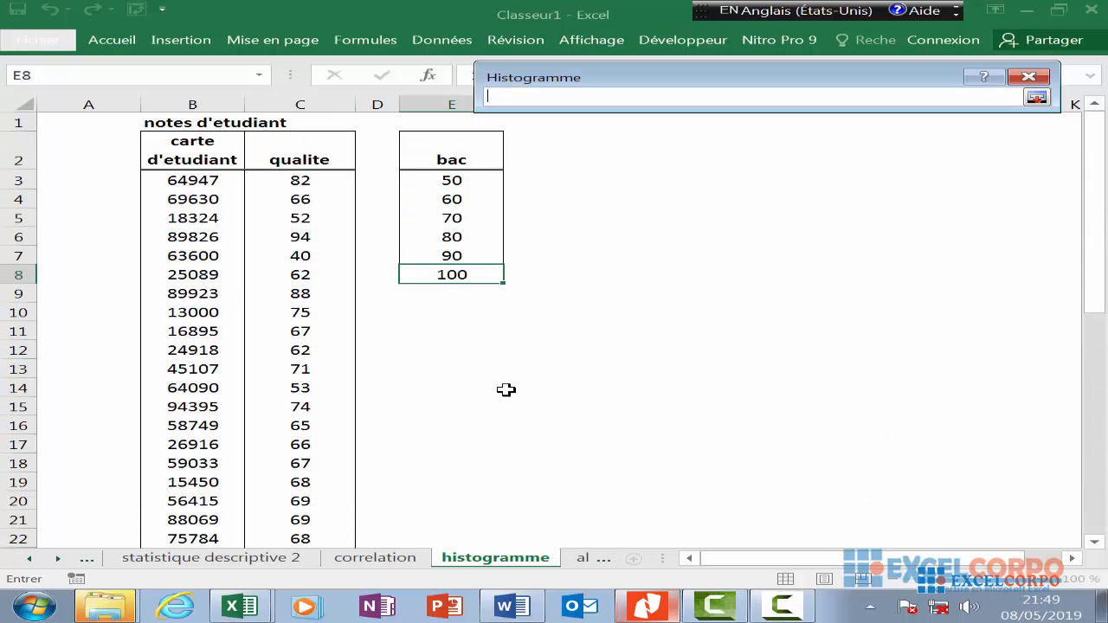
{"action": "left_click", "coordinate": [457, 180]}
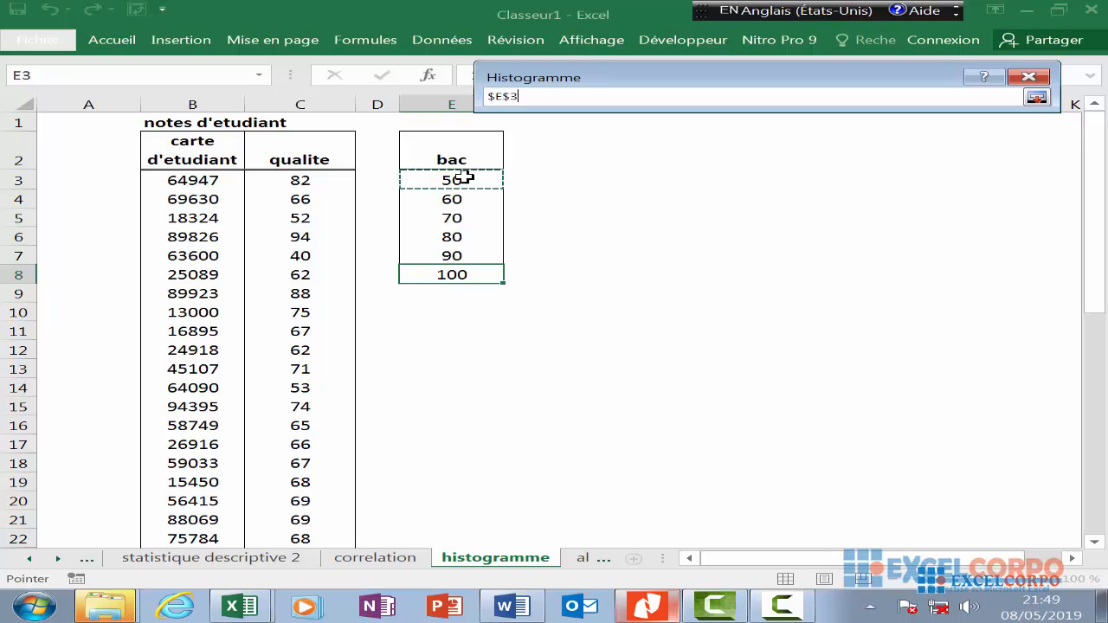
{"action": "left_click_drag", "start_coordinate": [456, 187], "coordinate": [445, 272]}
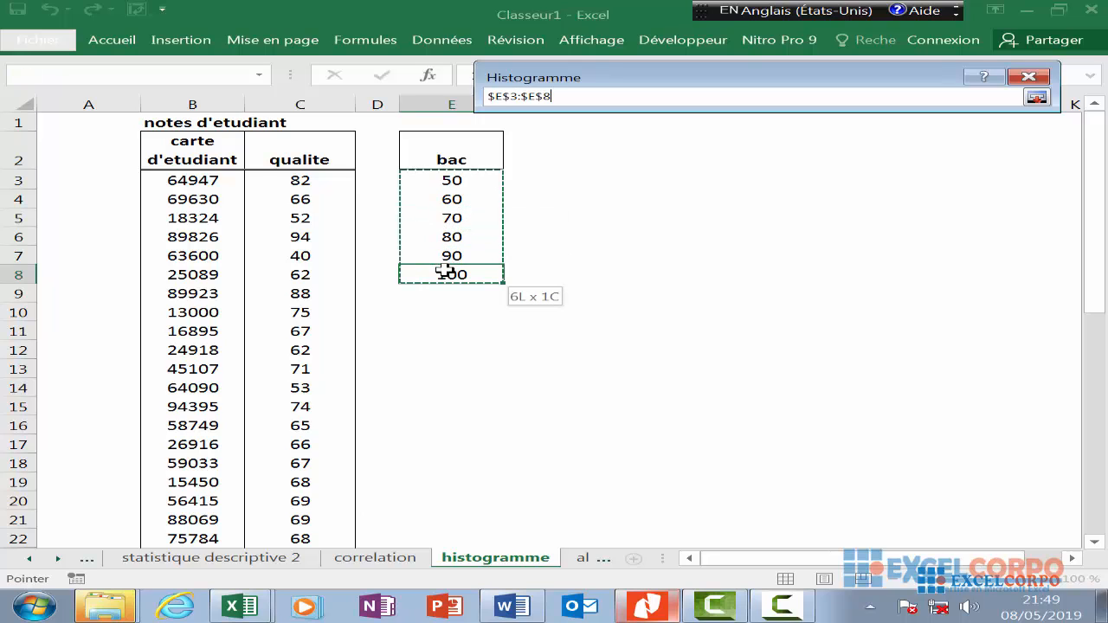
{"action": "left_click", "coordinate": [1036, 97]}
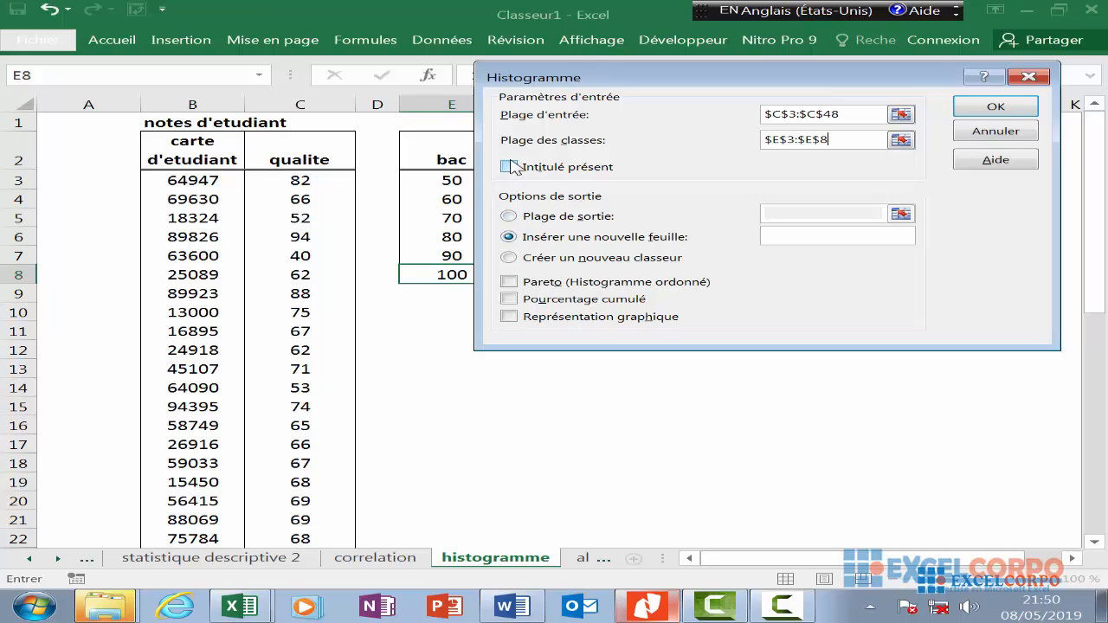
{"action": "left_click", "coordinate": [783, 606]}
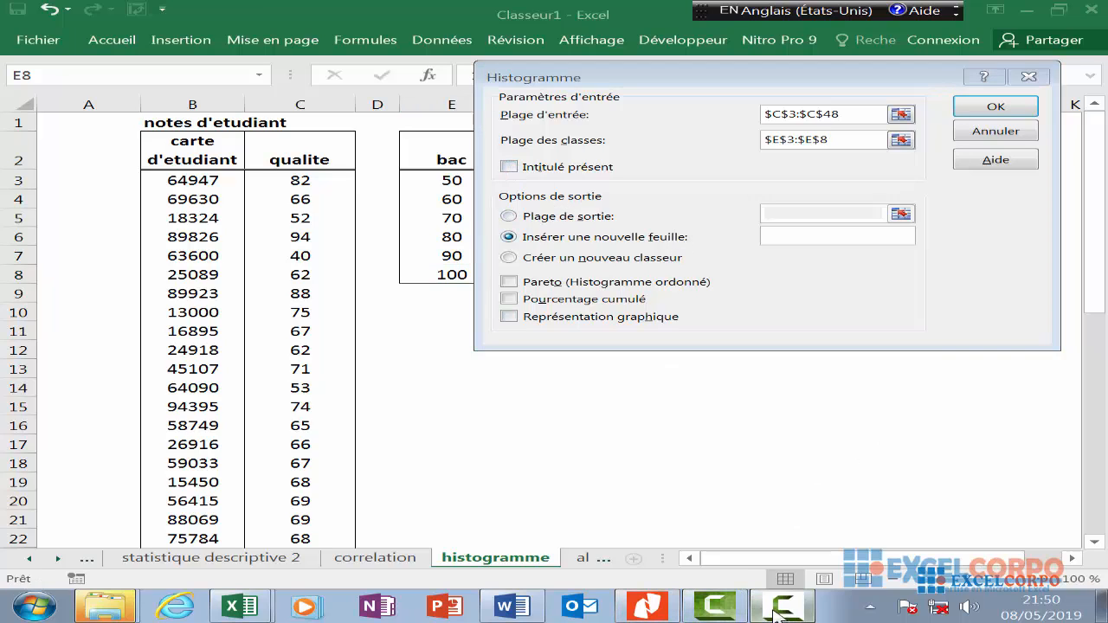
{"action": "left_click", "coordinate": [854, 522]}
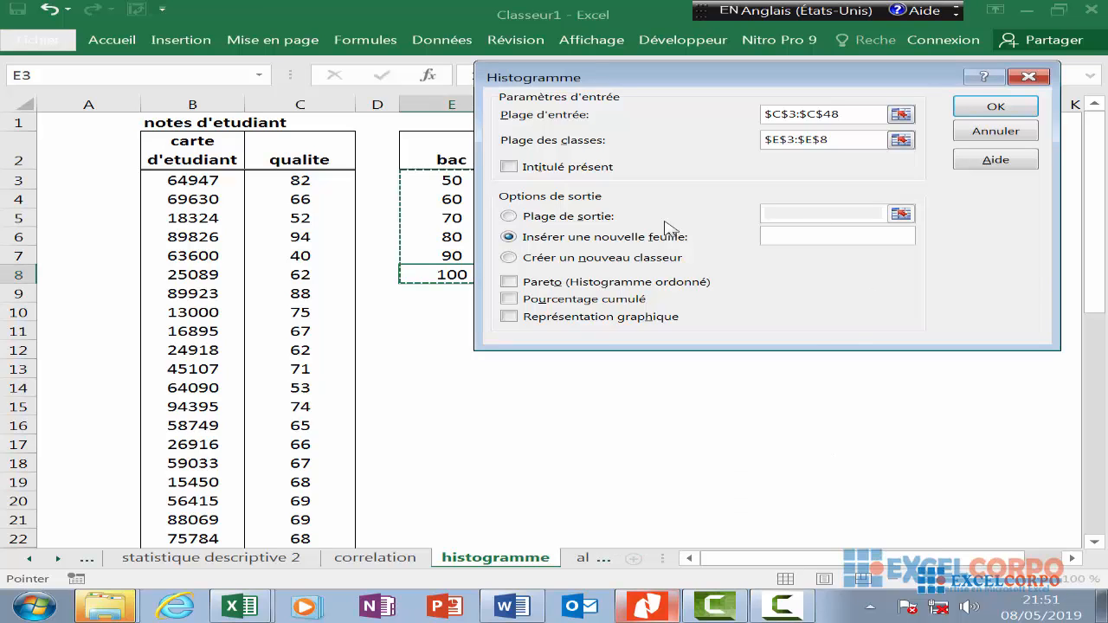
Send the histogram output to a range on the current sheet starting at cell G2.
{"action": "left_click", "coordinate": [509, 217]}
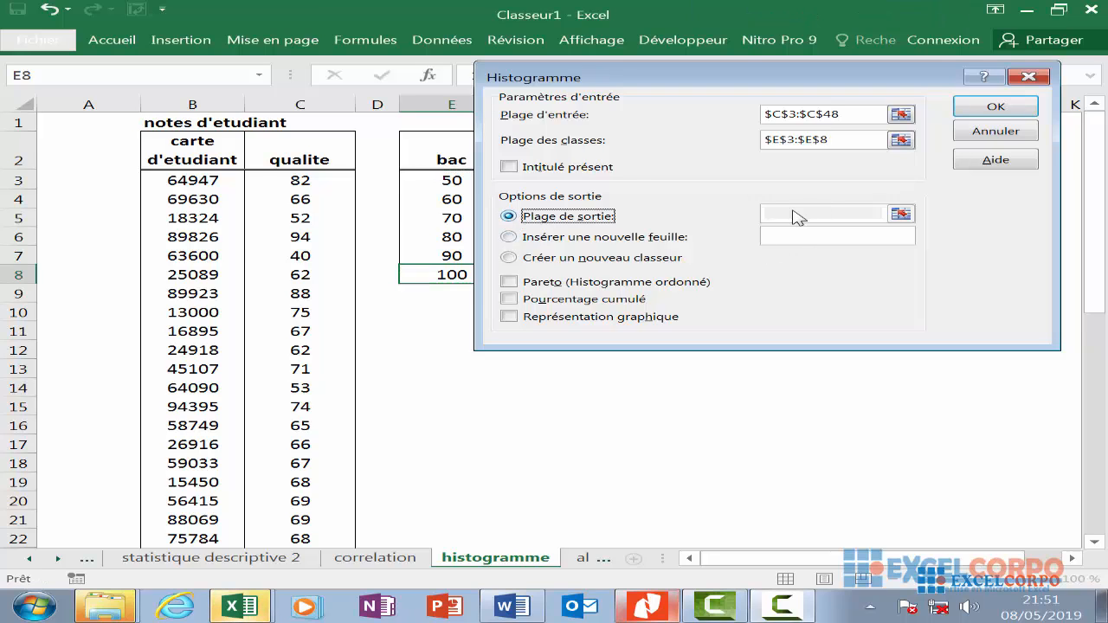
{"action": "left_click", "coordinate": [893, 208]}
{"action": "scroll", "coordinate": [675, 170], "scroll_direction": "up", "scroll_amount": 1}
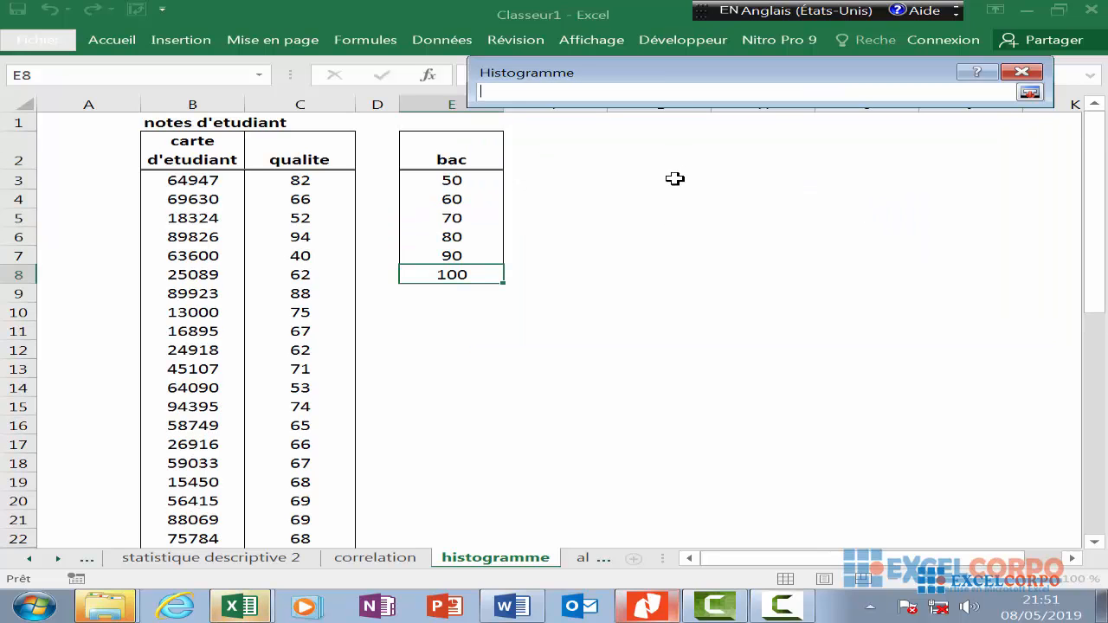
{"action": "left_click_drag", "start_coordinate": [759, 69], "coordinate": [533, 319]}
{"action": "left_click", "coordinate": [673, 151]}
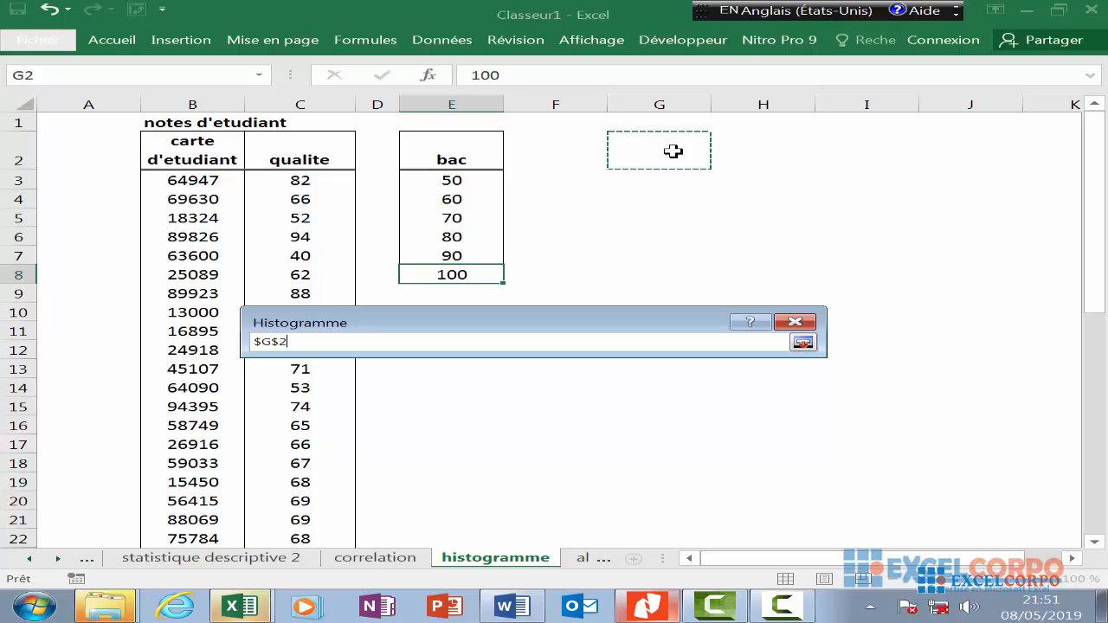
{"action": "left_click", "coordinate": [802, 342]}
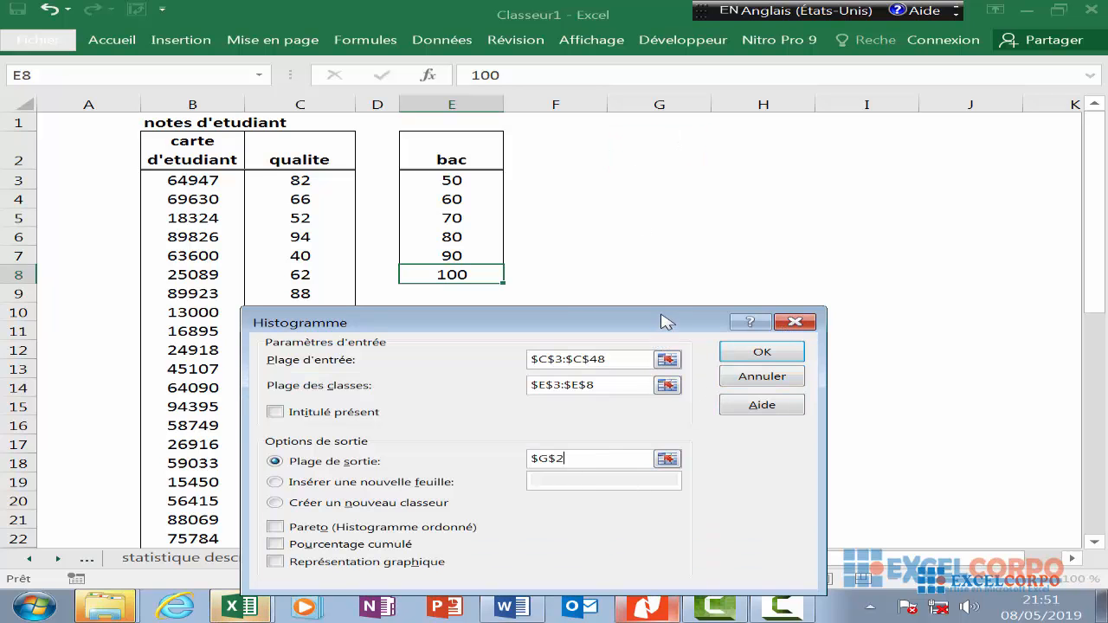
{"action": "left_click_drag", "start_coordinate": [668, 322], "coordinate": [756, 174]}
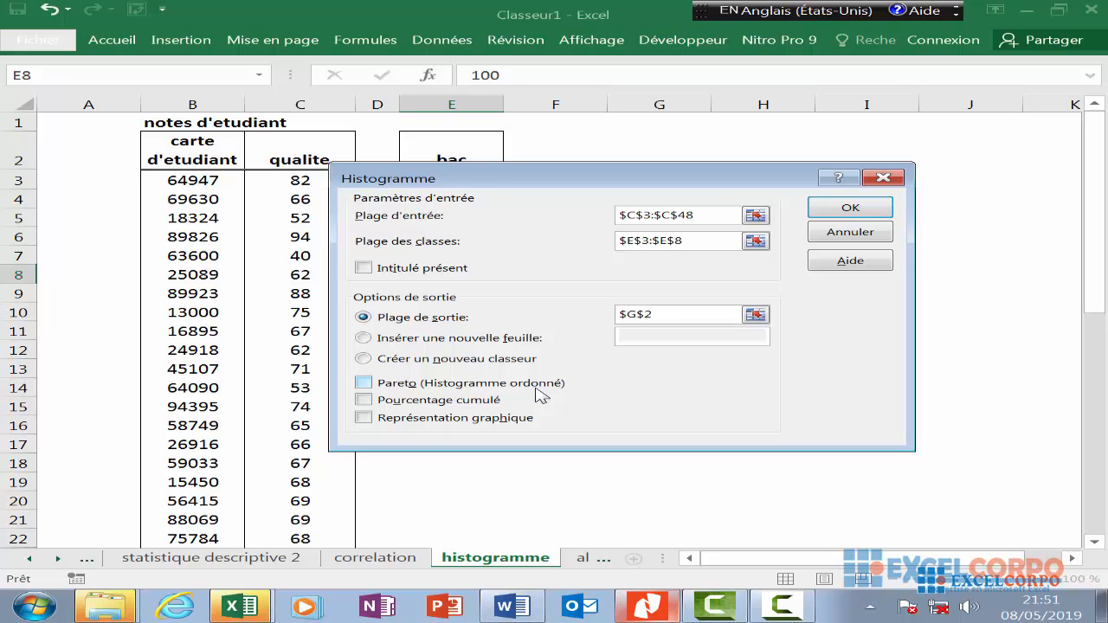
{"action": "left_click", "coordinate": [784, 605]}
{"action": "left_click", "coordinate": [845, 526]}
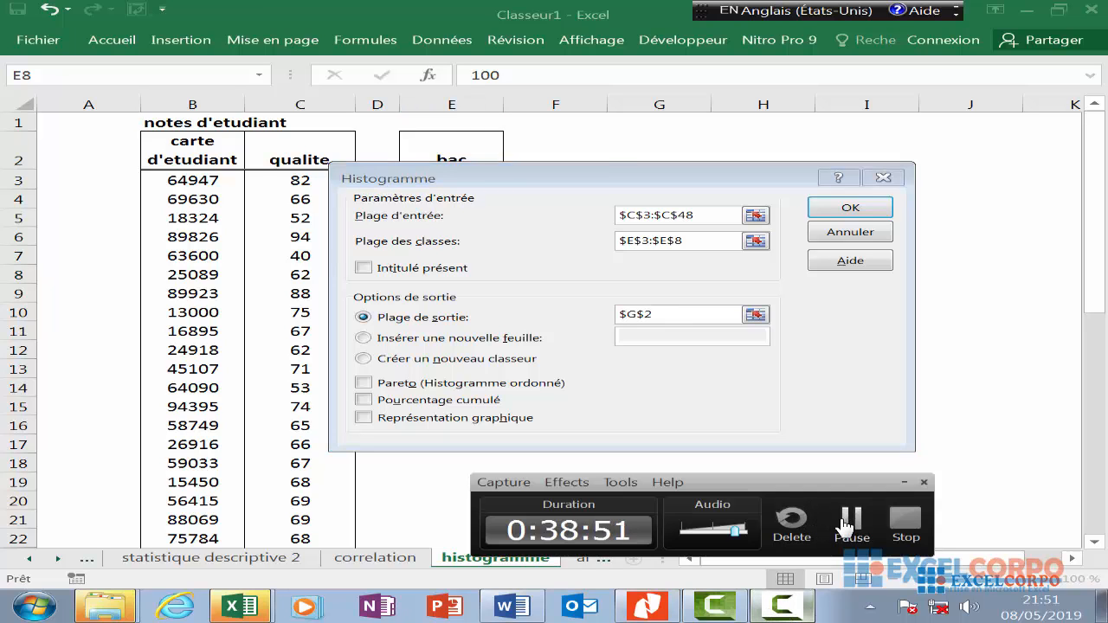
Enable the Pareto, Pourcentage cumulé and Représentation graphique options and generate the histogram.
{"action": "left_click", "coordinate": [364, 383]}
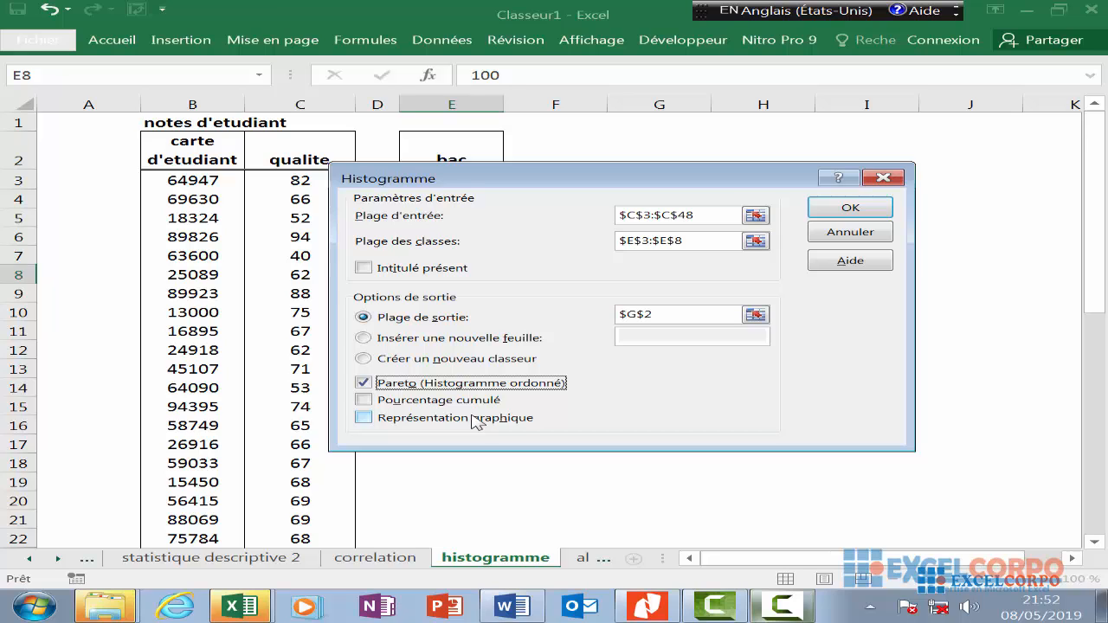
{"action": "left_click", "coordinate": [364, 400]}
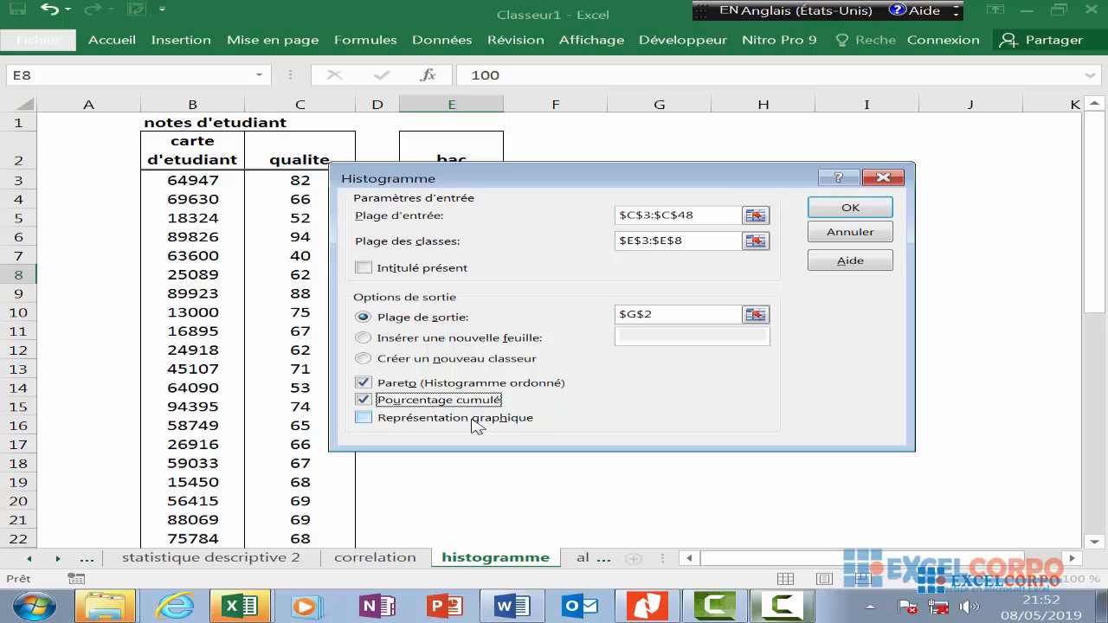
{"action": "left_click", "coordinate": [373, 421]}
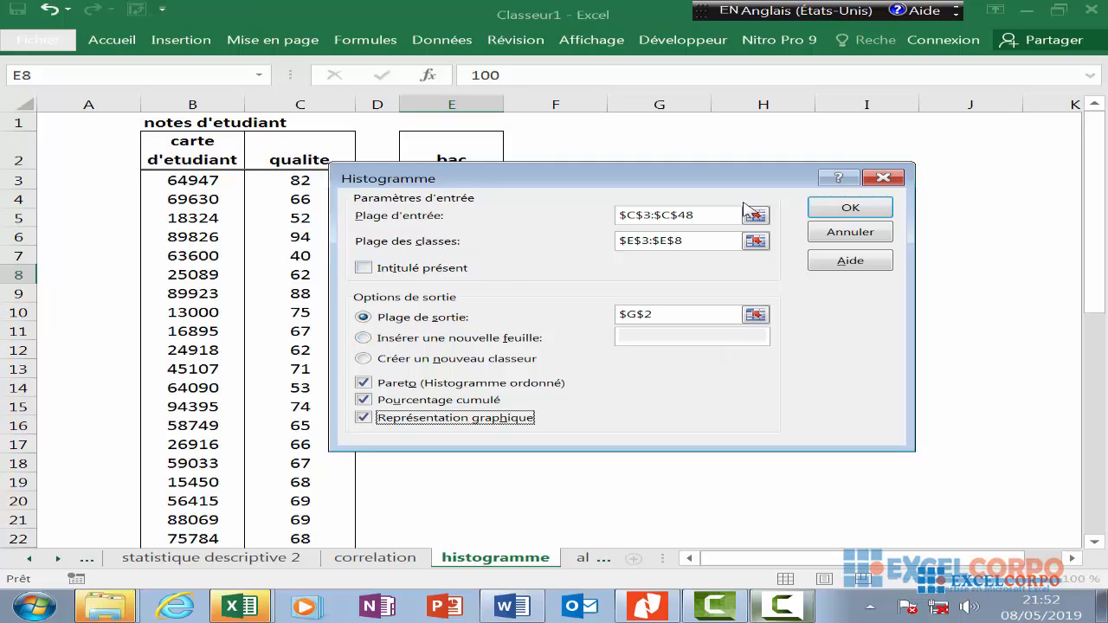
{"action": "left_click", "coordinate": [838, 212]}
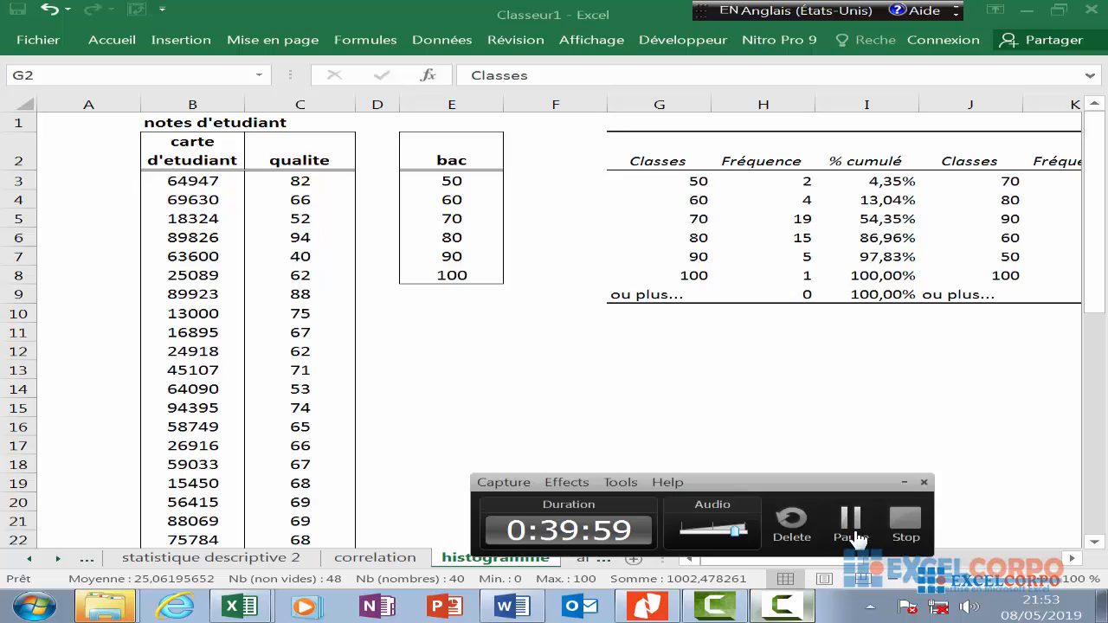
{"action": "left_click", "coordinate": [857, 534]}
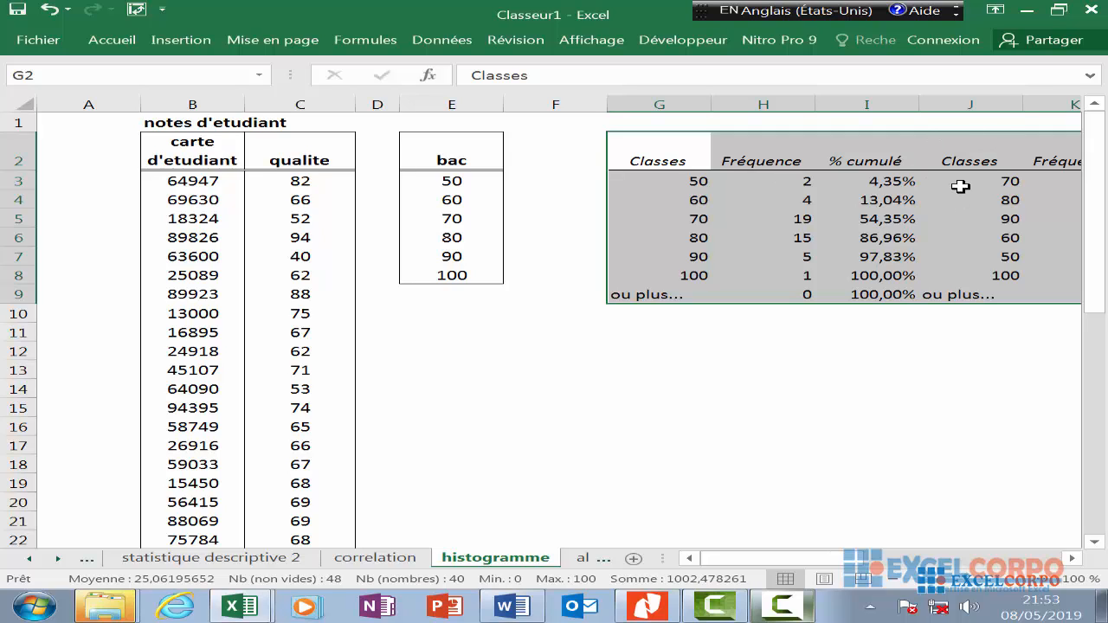
Look over the Classes, Fréquence and % cumulé columns of the generated tables in G2:L9.
{"action": "key", "text": "Right"}
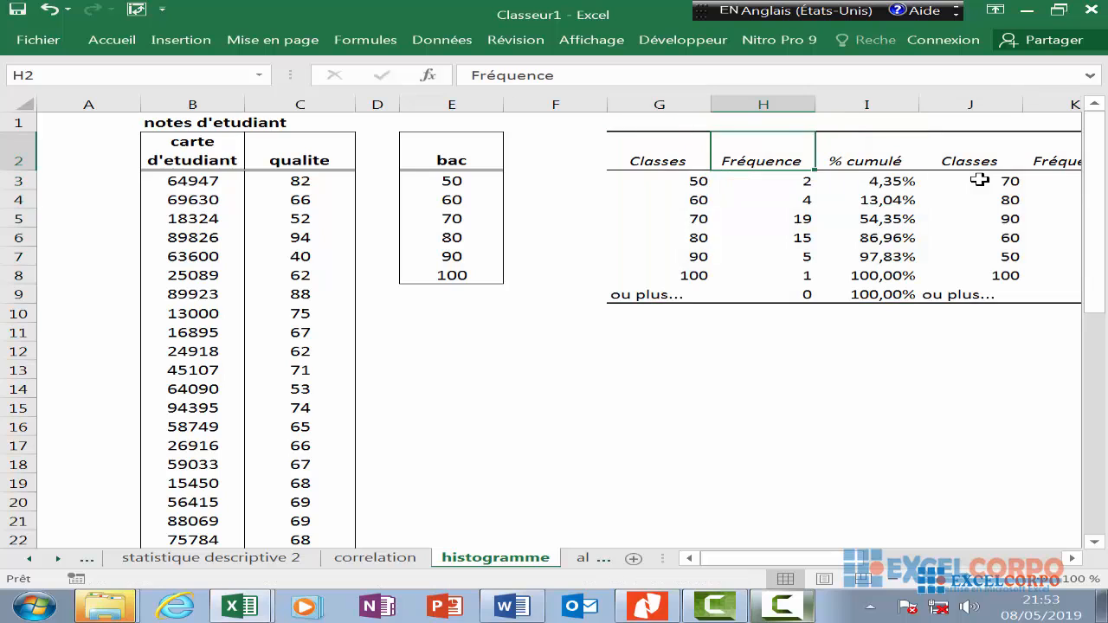
{"action": "key", "text": "Right"}
{"action": "key", "text": "Right"}
{"action": "key", "text": "Right"}
{"action": "key", "text": "Right"}
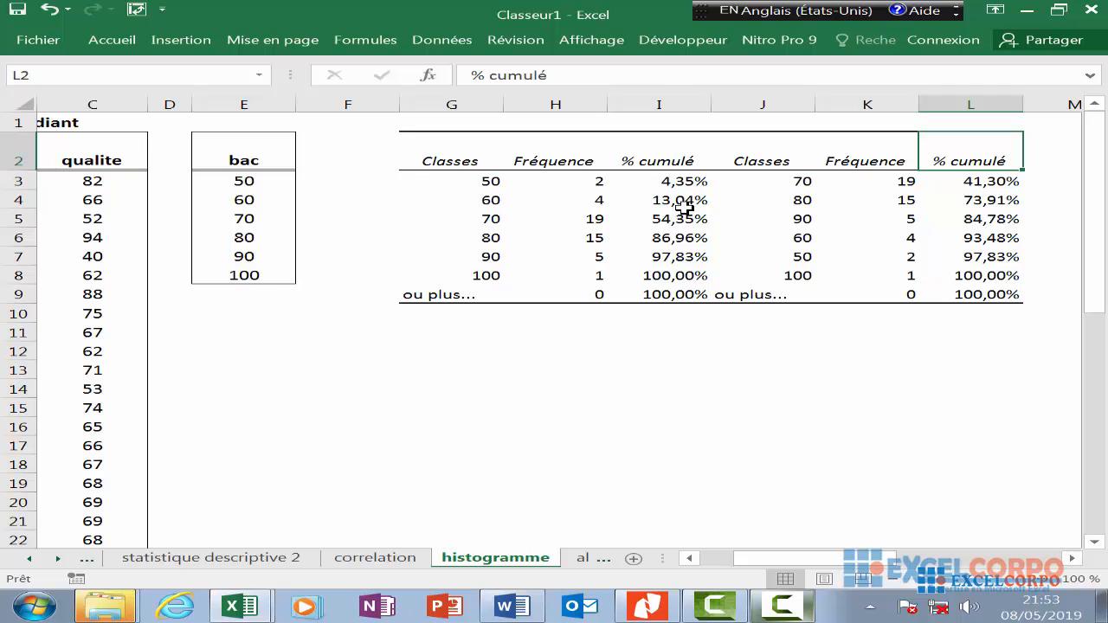
{"action": "scroll", "coordinate": [680, 205], "scroll_direction": "down", "scroll_amount": 2}
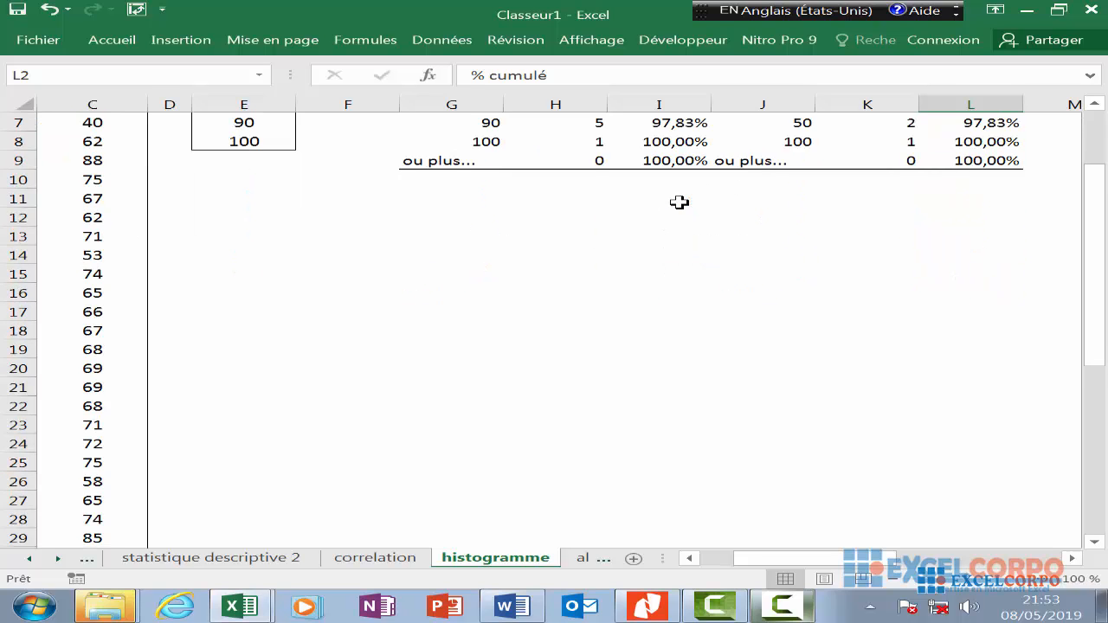
{"action": "scroll", "coordinate": [680, 202], "scroll_direction": "up", "scroll_amount": 2}
View the Histogramme chart beside the frequency tables and examine its % cumulé series.
{"action": "key", "text": "Right"}
{"action": "key", "text": "Right"}
{"action": "key", "text": "Right"}
{"action": "key", "text": "Right"}
{"action": "key", "text": "Right"}
{"action": "key", "text": "Right"}
{"action": "key", "text": "Right"}
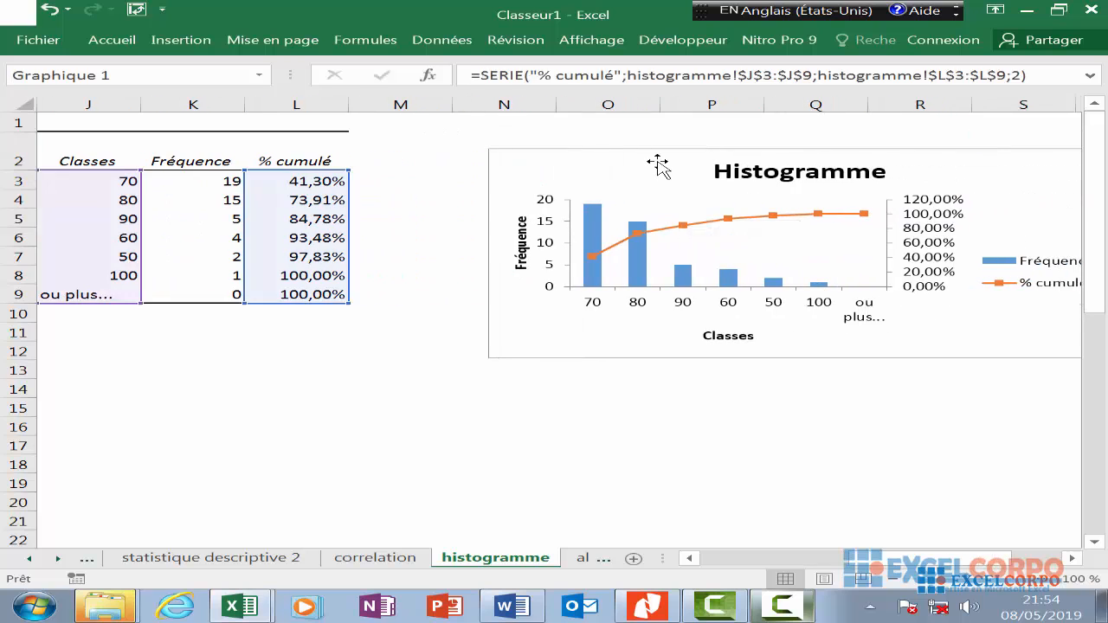
Move the Histogramme chart from beside the frequency tables to just below them, around rows 12 to 22.
{"action": "left_click_drag", "start_coordinate": [656, 165], "coordinate": [147, 362]}
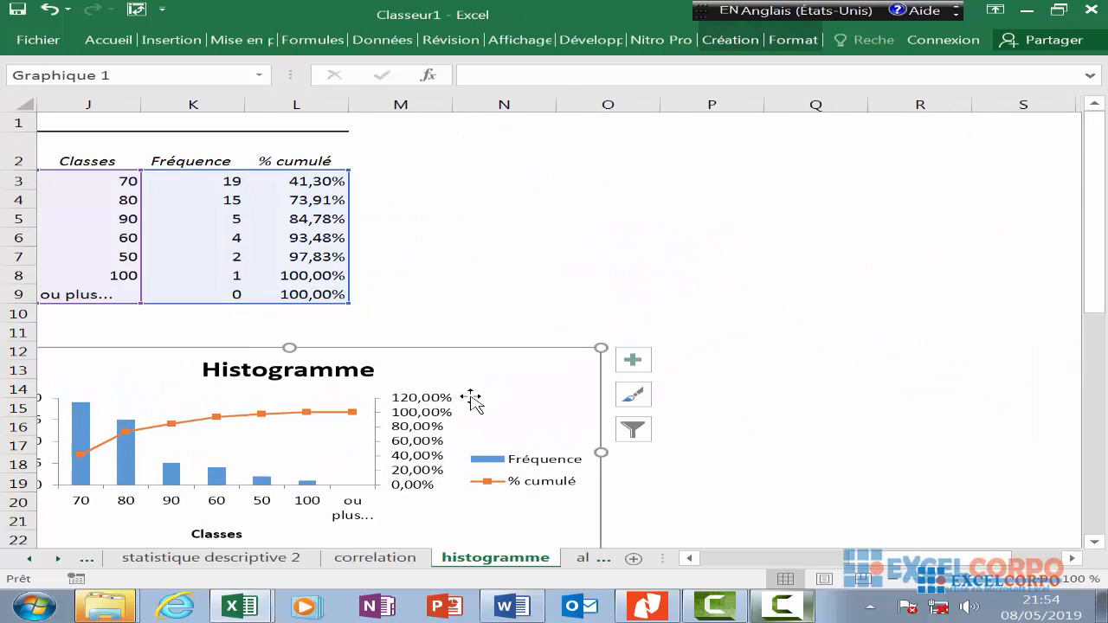
{"action": "left_click_drag", "start_coordinate": [470, 396], "coordinate": [346, 387]}
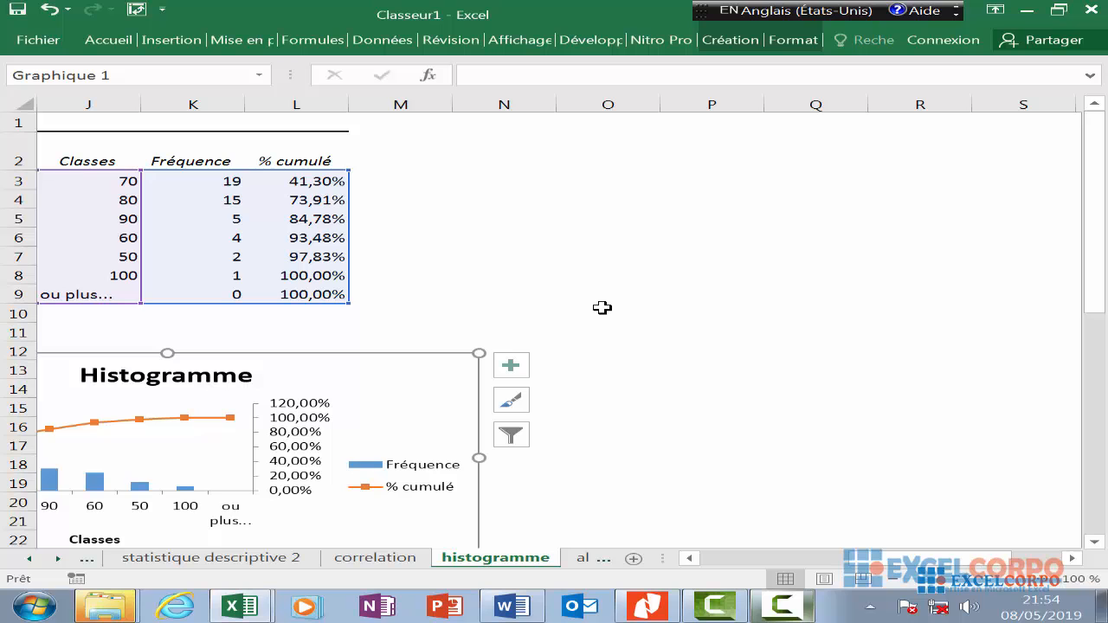
{"action": "key", "text": "Down"}
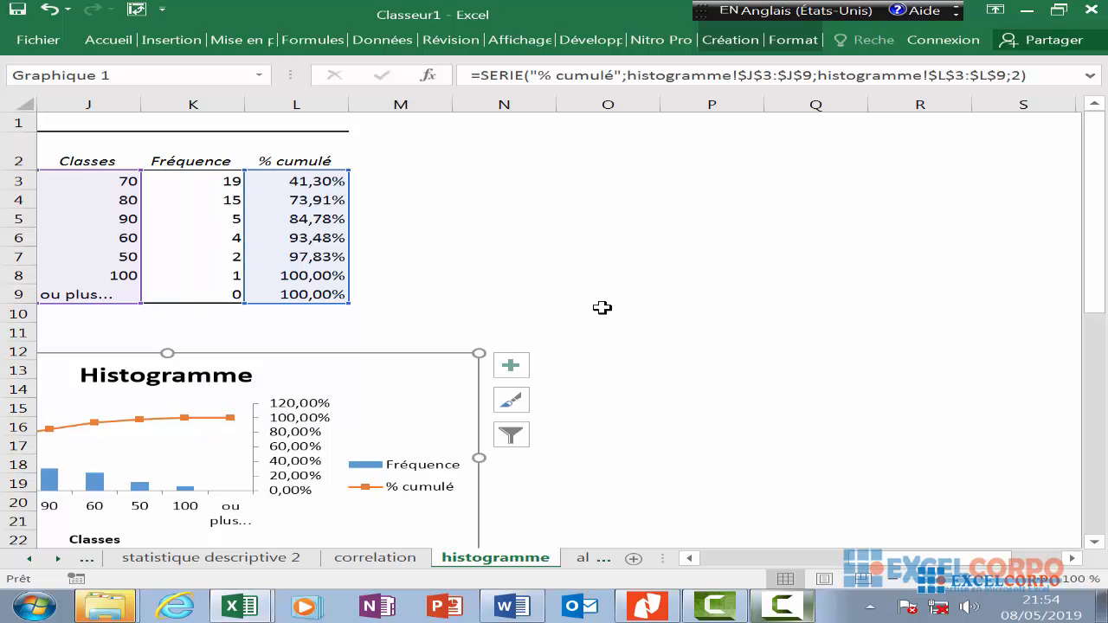
{"action": "left_click_drag", "start_coordinate": [968, 559], "coordinate": [762, 558]}
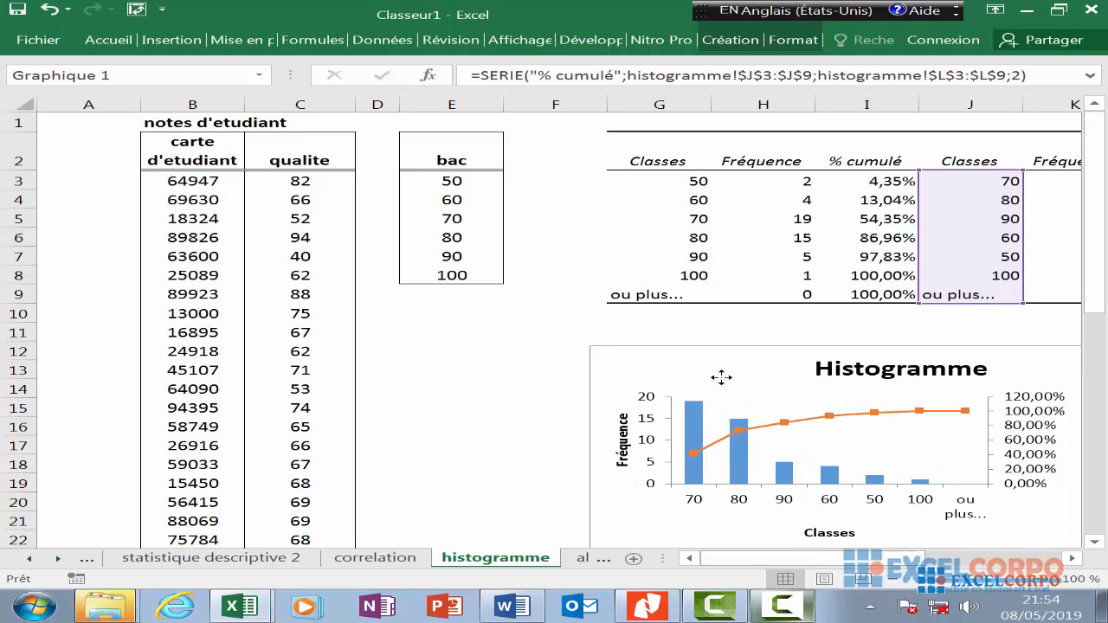
{"action": "left_click_drag", "start_coordinate": [721, 378], "coordinate": [524, 370]}
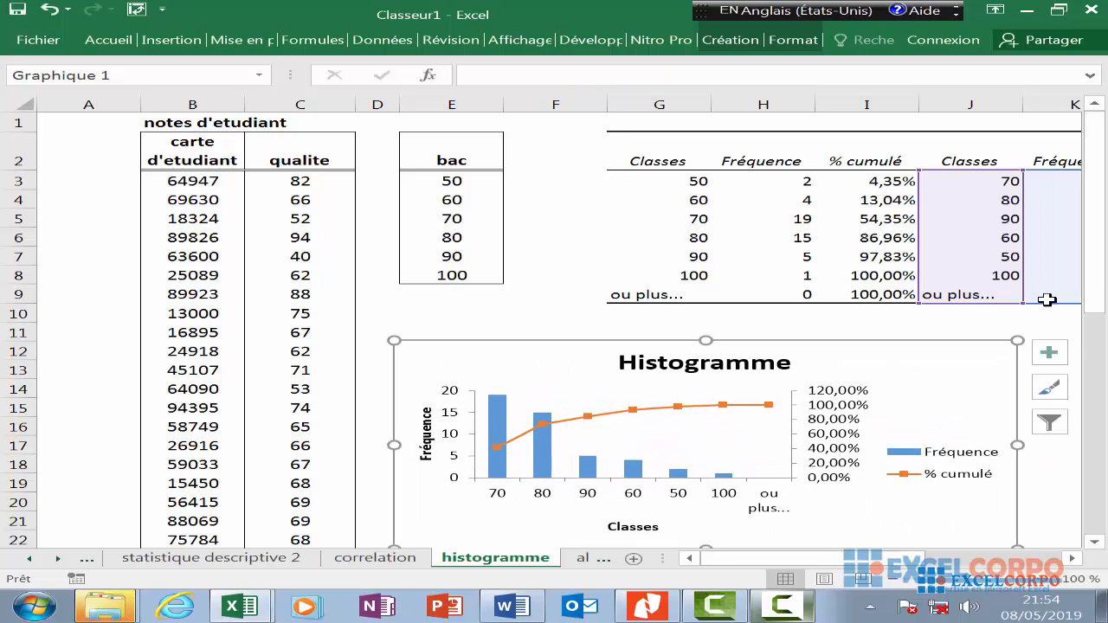
{"action": "left_click_drag", "start_coordinate": [1094, 290], "coordinate": [1093, 314]}
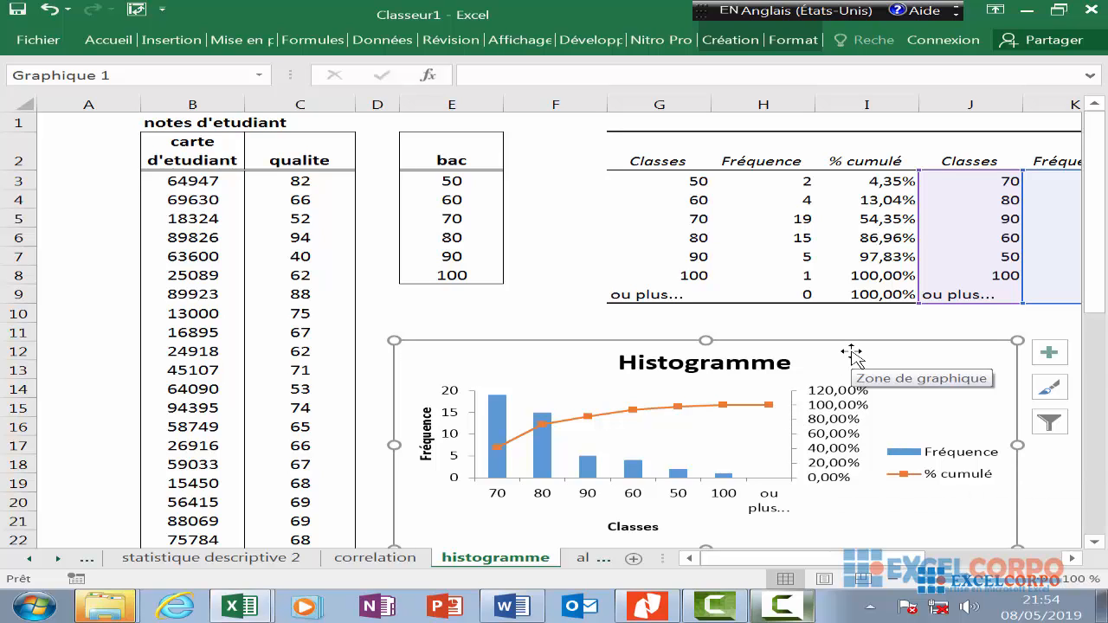
Nudge the Histogramme chart slightly within the space beneath the two frequency tables, and deselect it by selecting cell L13.
{"action": "left_click", "coordinate": [870, 275]}
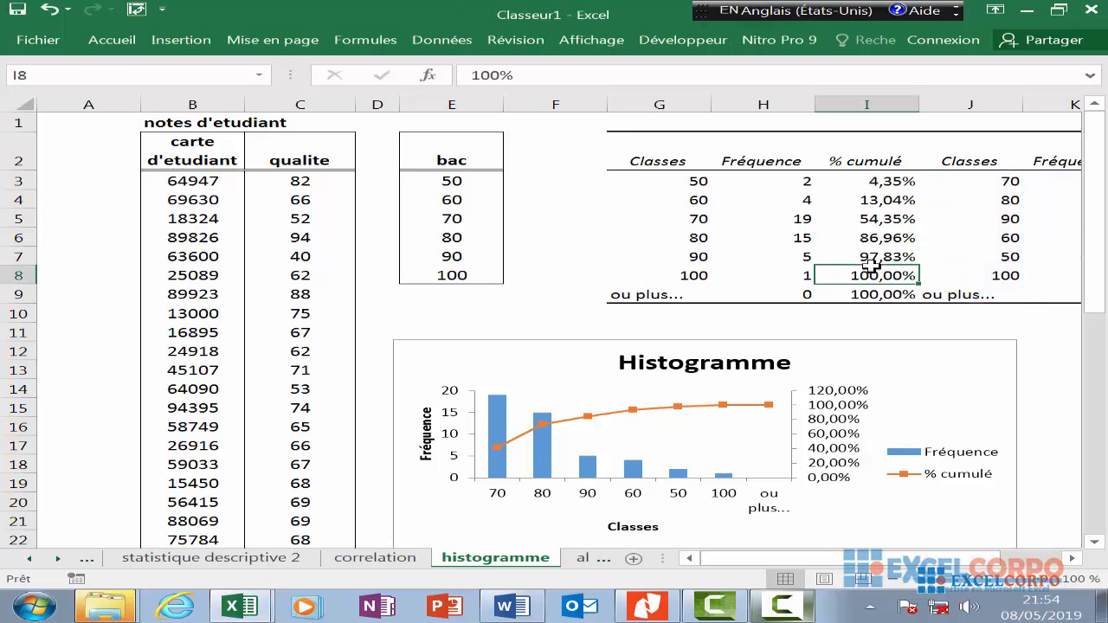
{"action": "key", "text": "Right"}
{"action": "key", "text": "Right"}
{"action": "key", "text": "Right"}
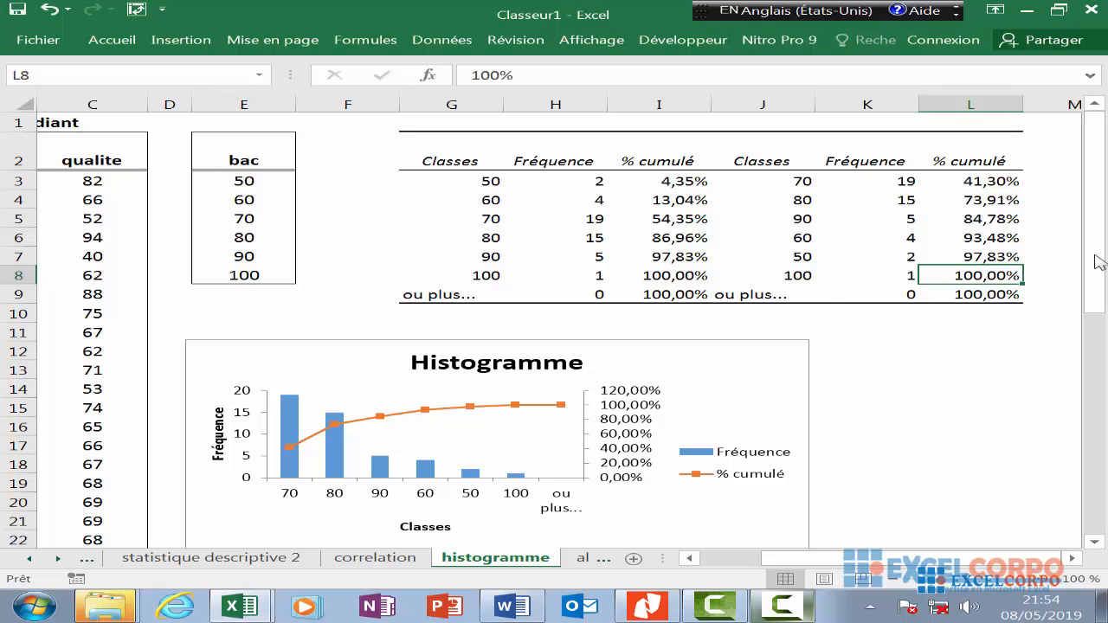
{"action": "left_click_drag", "start_coordinate": [1099, 262], "coordinate": [1098, 286]}
{"action": "left_click", "coordinate": [812, 355]}
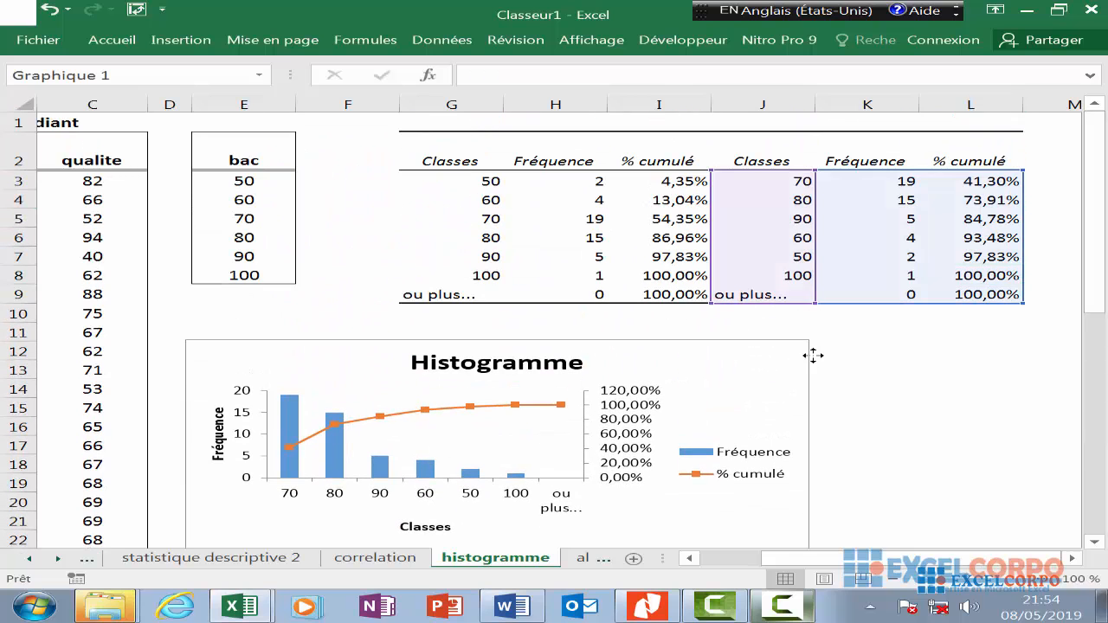
{"action": "left_click_drag", "start_coordinate": [813, 355], "coordinate": [818, 352]}
{"action": "left_click", "coordinate": [961, 371]}
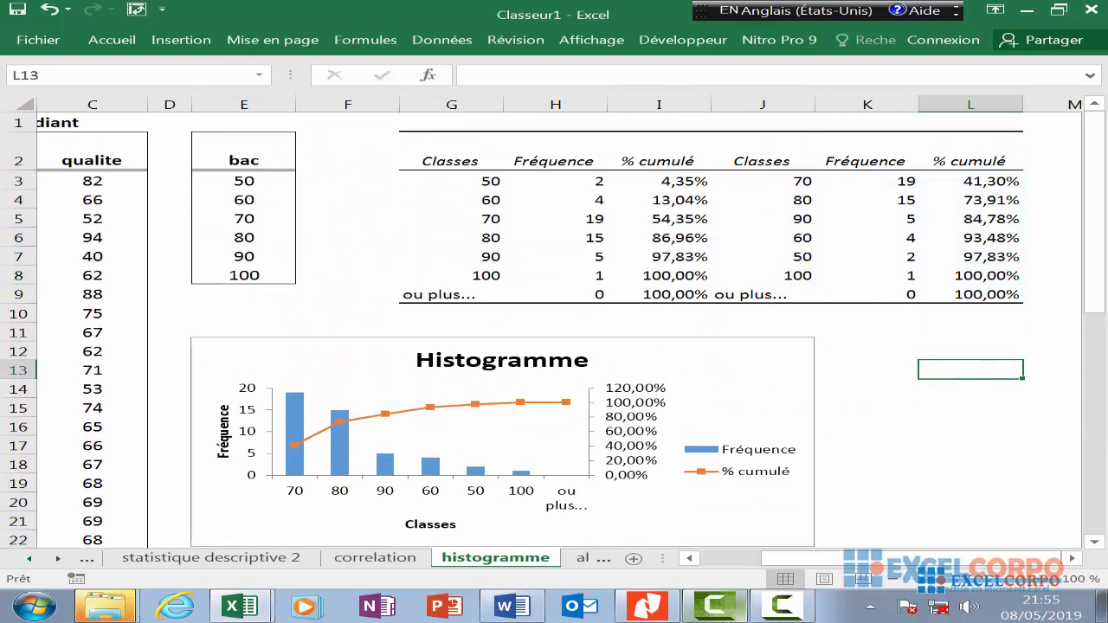
{"action": "left_click", "coordinate": [782, 606]}
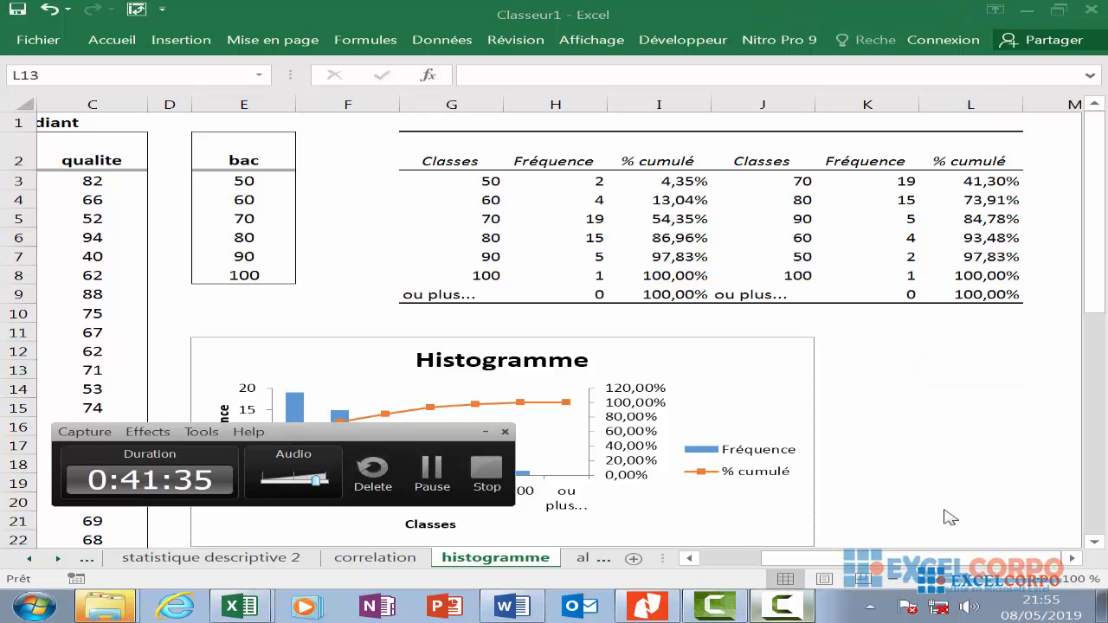
{"action": "left_click", "coordinate": [427, 471]}
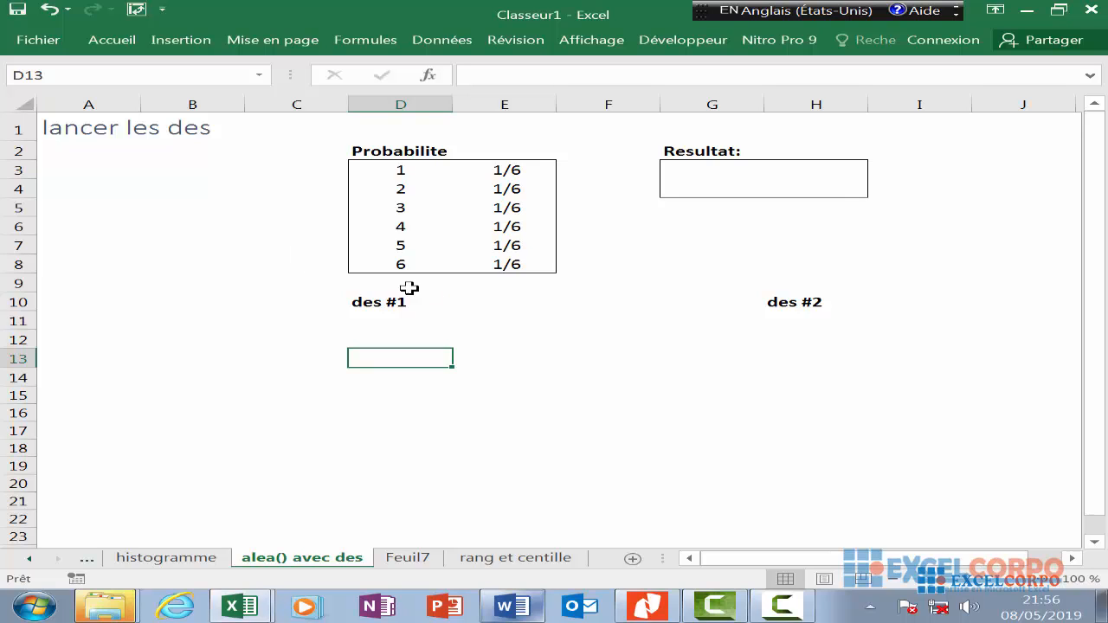
{"action": "left_click", "coordinate": [781, 606]}
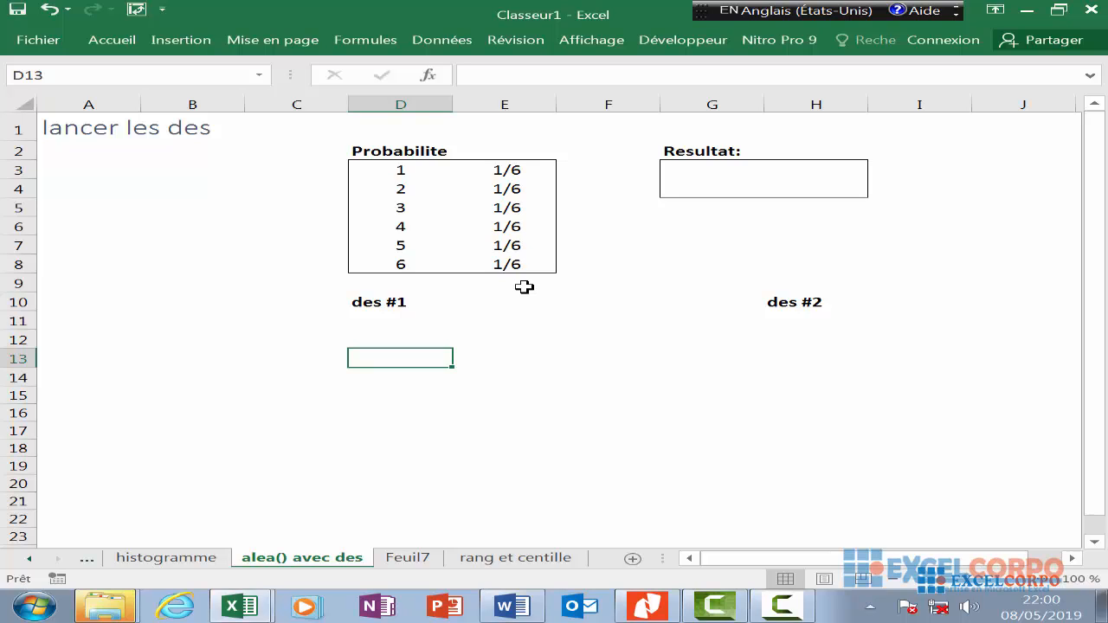
Start the Génération de nombres aléatoires tool from the data analysis utility on the alea() avec des sheet.
{"action": "left_click", "coordinate": [461, 41]}
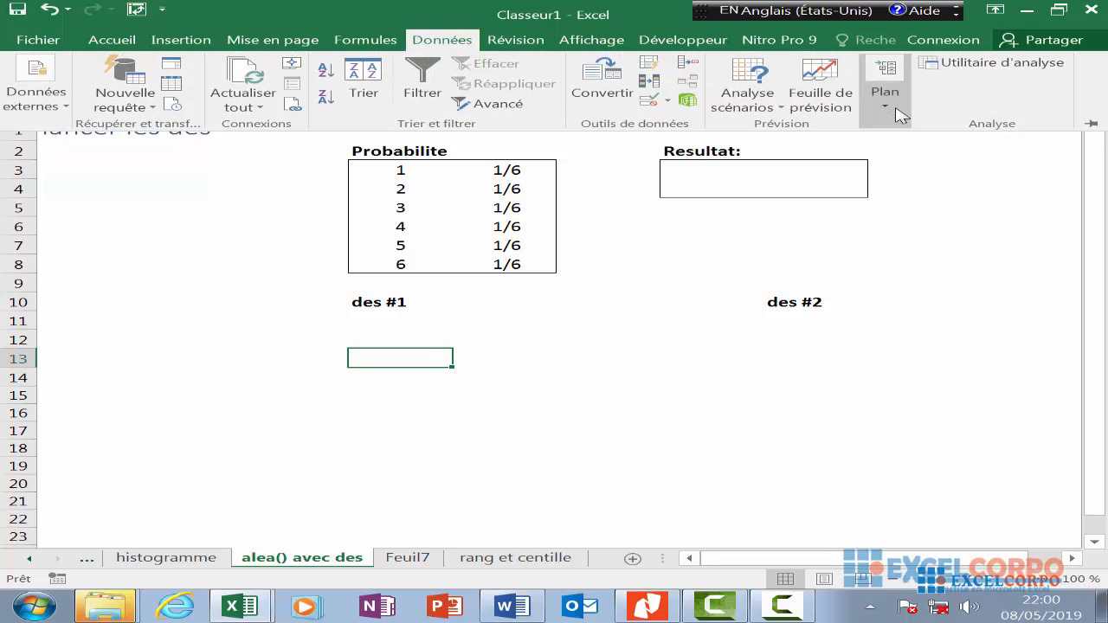
{"action": "left_click", "coordinate": [980, 67]}
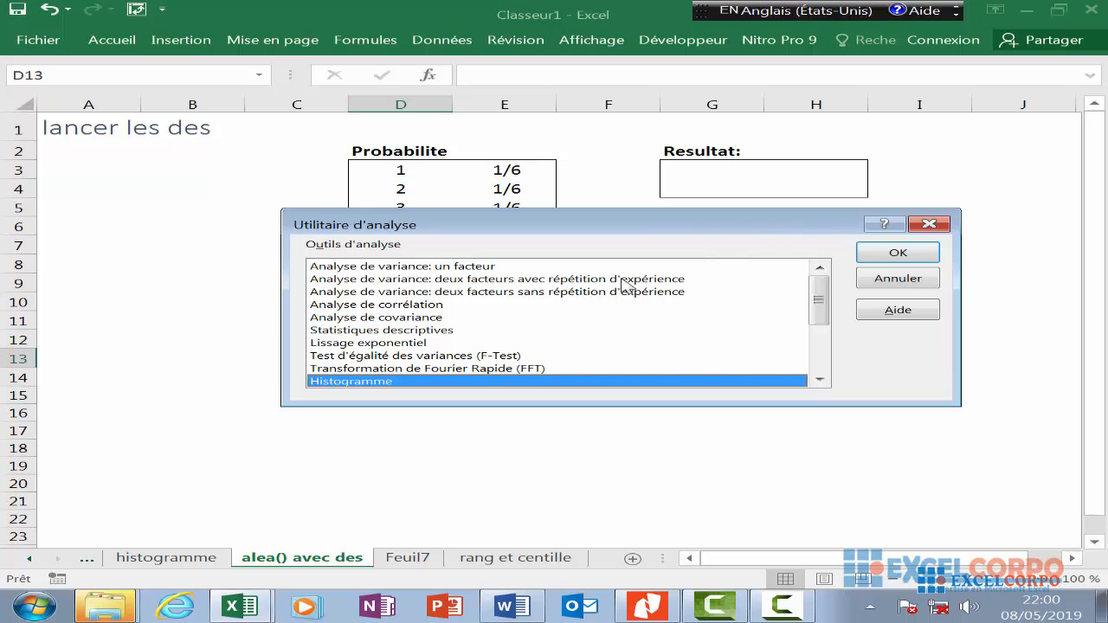
{"action": "scroll", "coordinate": [563, 329], "scroll_direction": "down", "scroll_amount": 2}
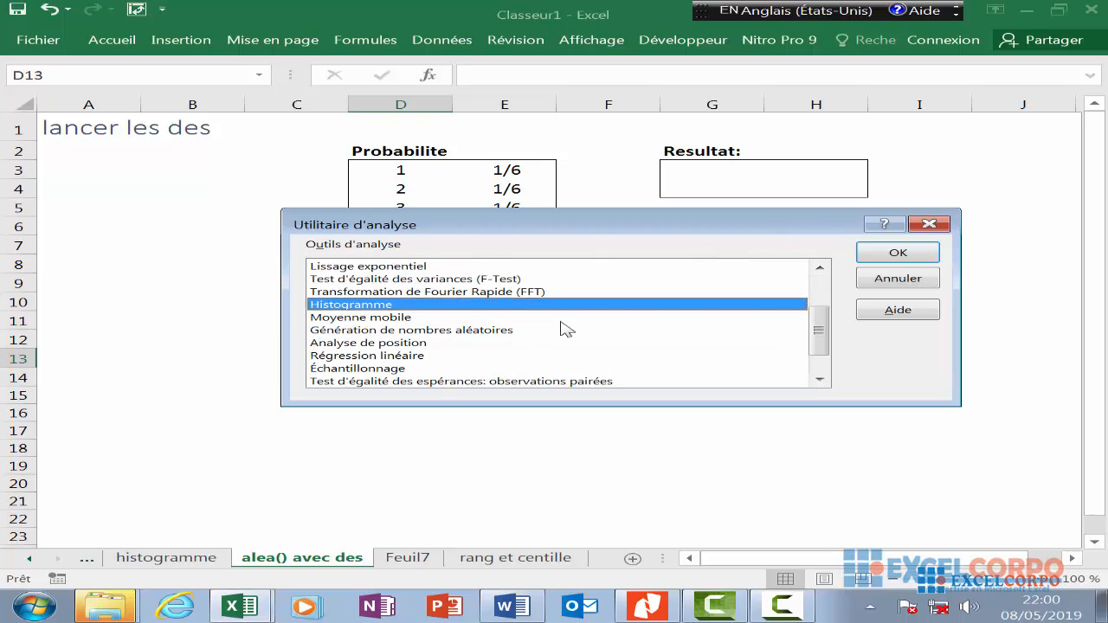
{"action": "left_click", "coordinate": [459, 331]}
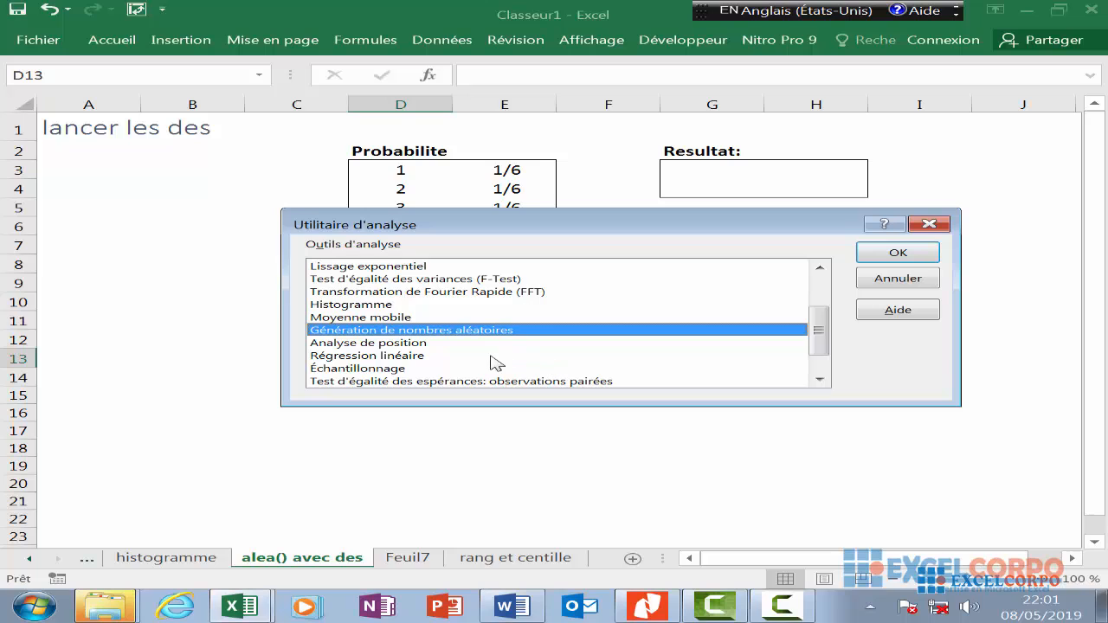
{"action": "left_click", "coordinate": [899, 254]}
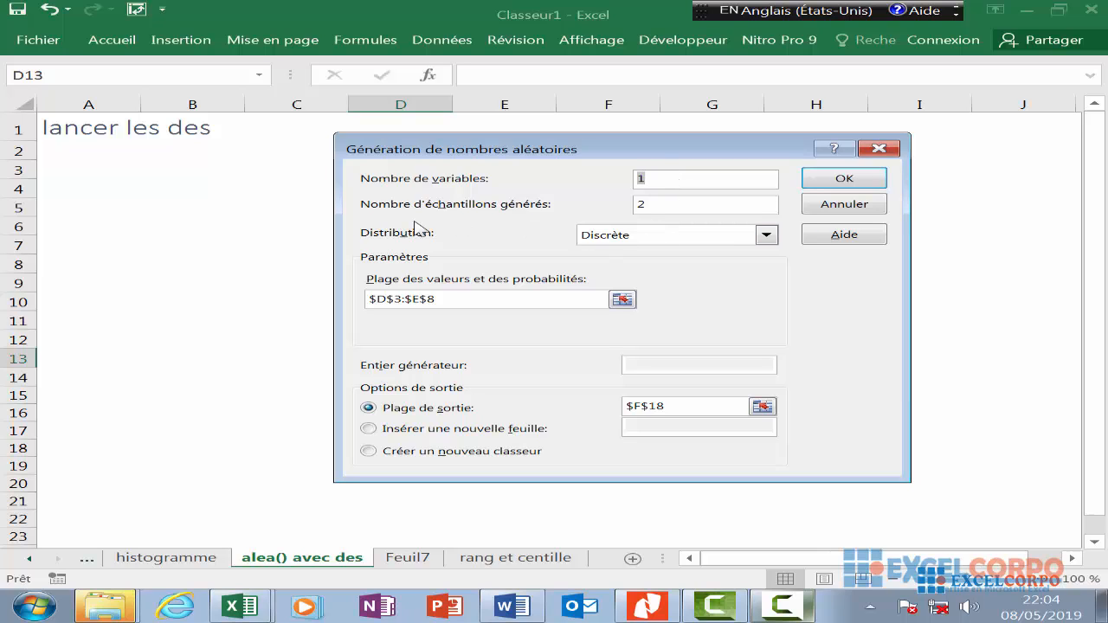
Review the number of samples and choose the Discrète distribution for the random number generation.
{"action": "left_click", "coordinate": [665, 202]}
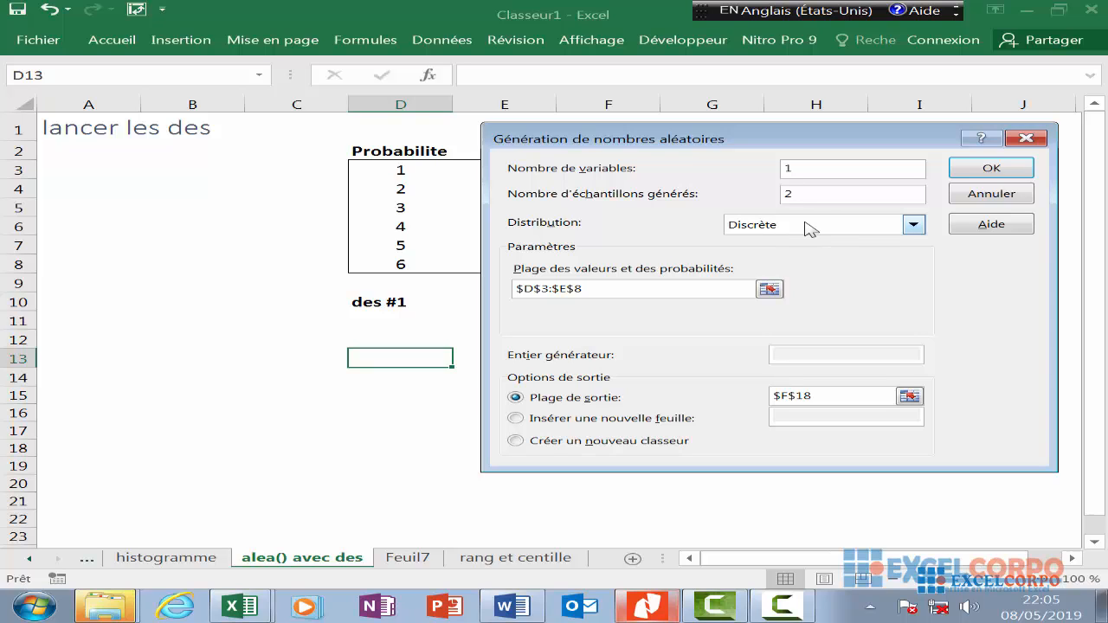
{"action": "left_click", "coordinate": [913, 225]}
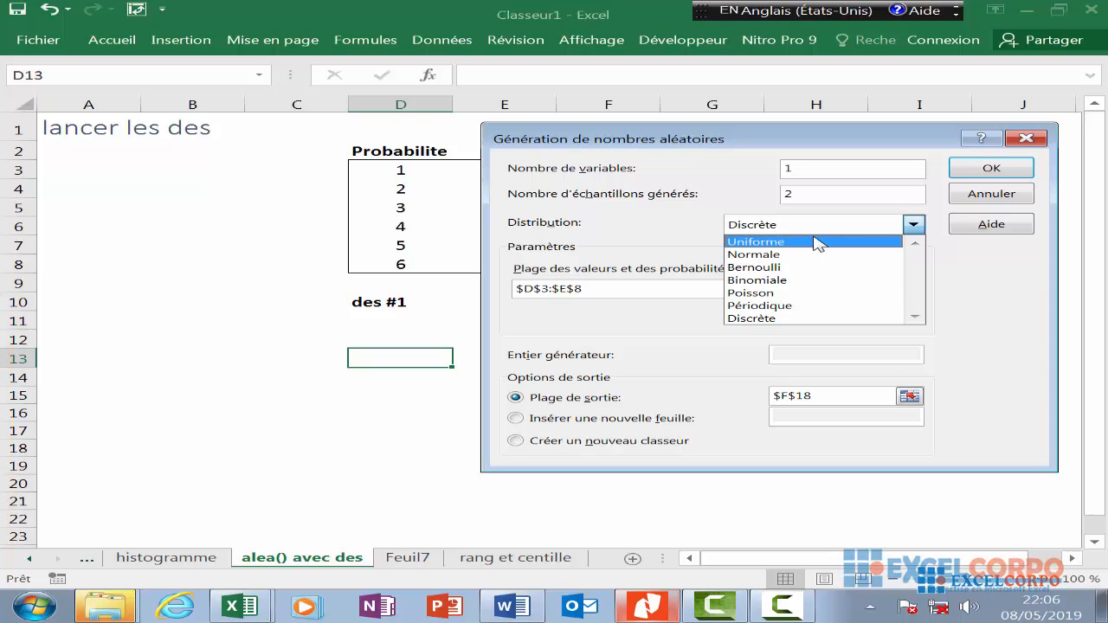
{"action": "left_click", "coordinate": [802, 319]}
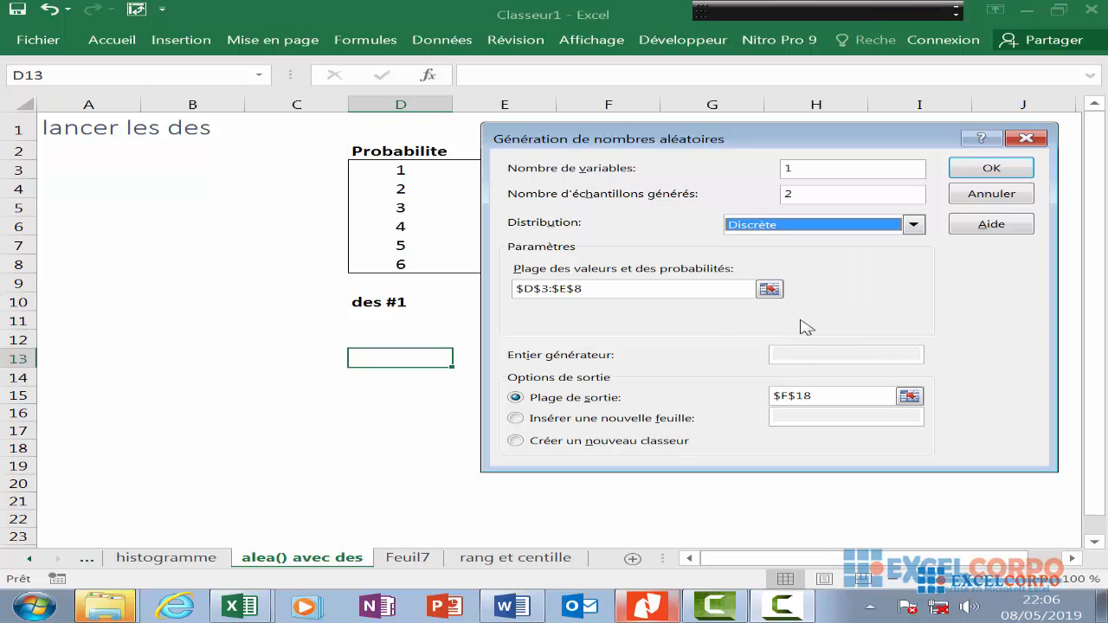
{"action": "left_click", "coordinate": [798, 605]}
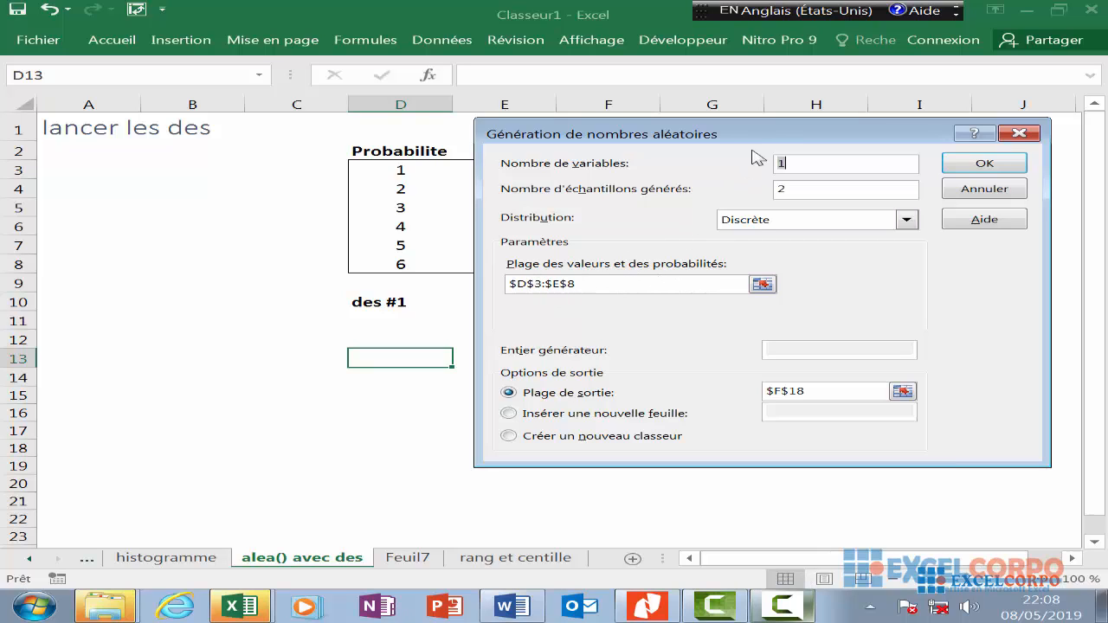
{"action": "left_click_drag", "start_coordinate": [767, 135], "coordinate": [868, 136]}
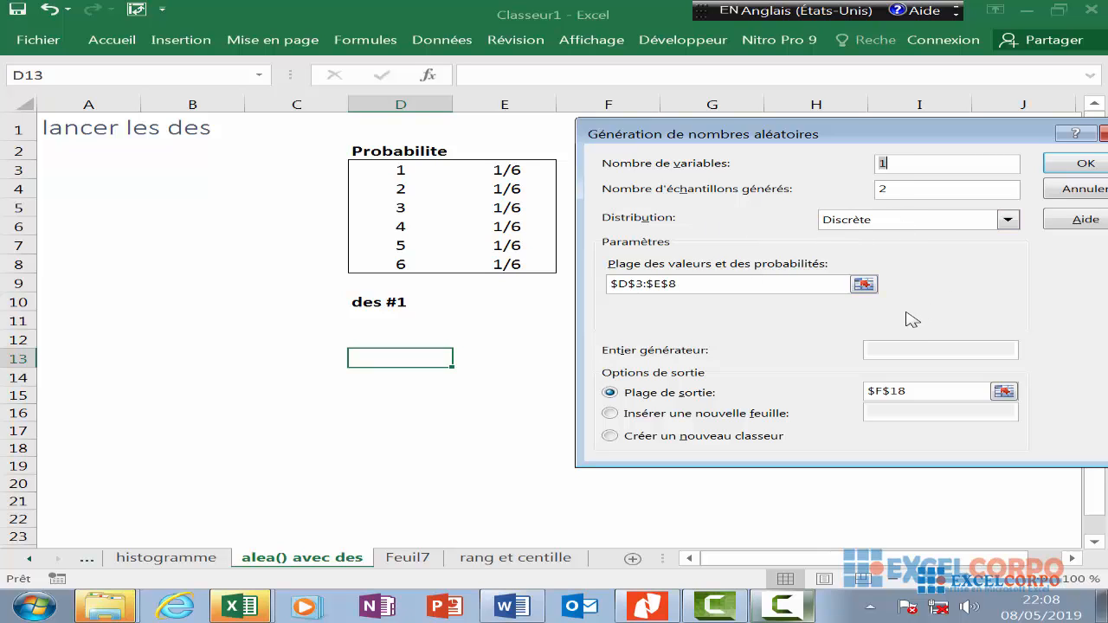
{"action": "key", "text": "F9"}
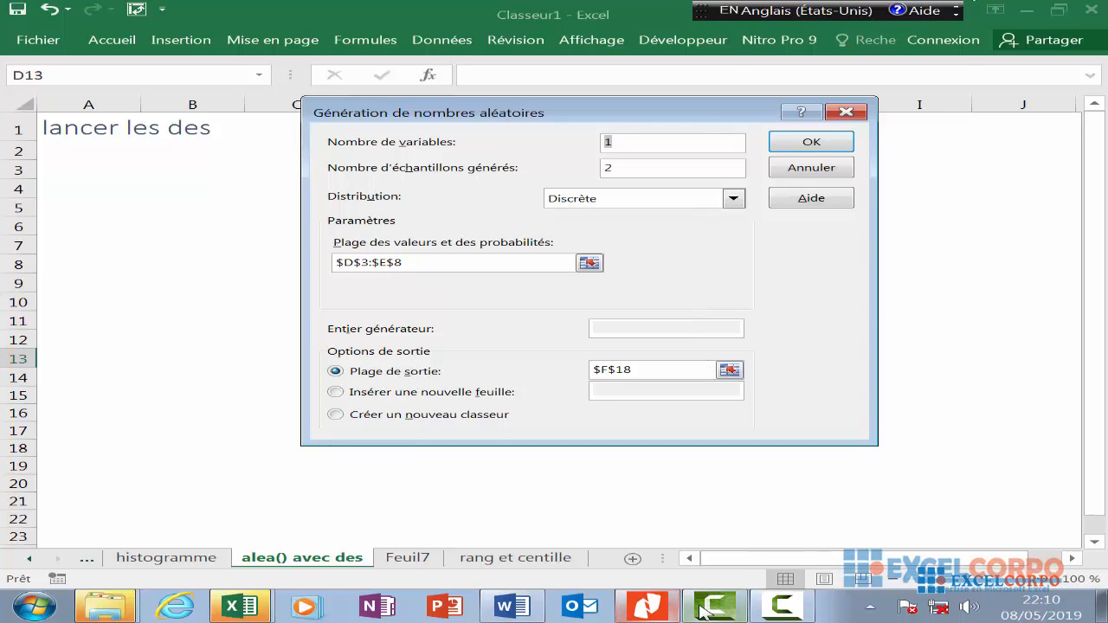
{"action": "left_click", "coordinate": [770, 598]}
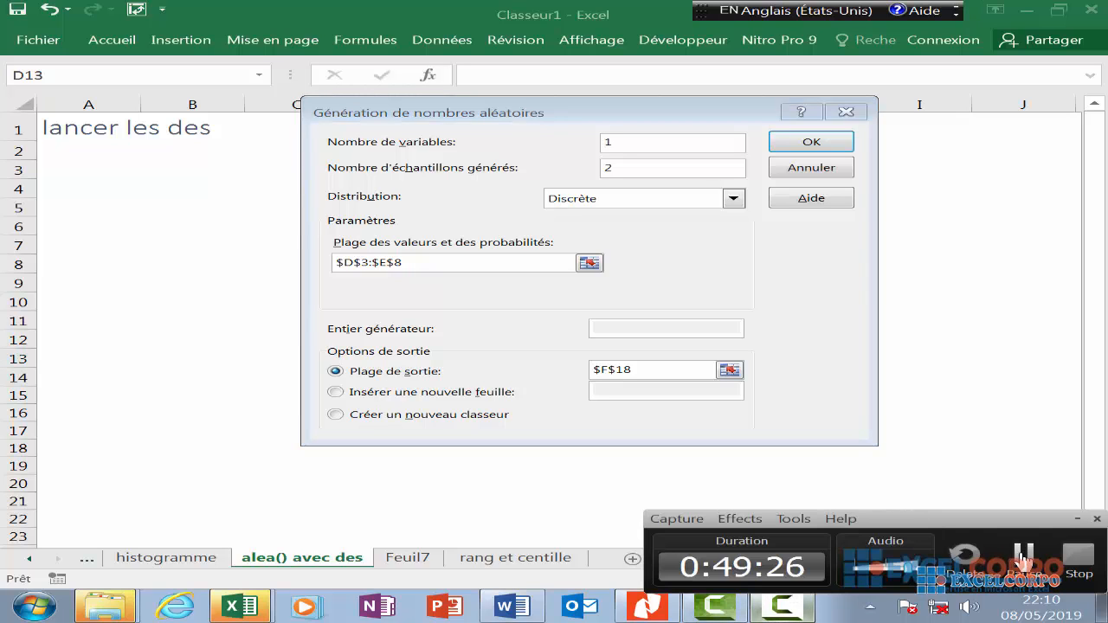
{"action": "left_click", "coordinate": [1015, 552]}
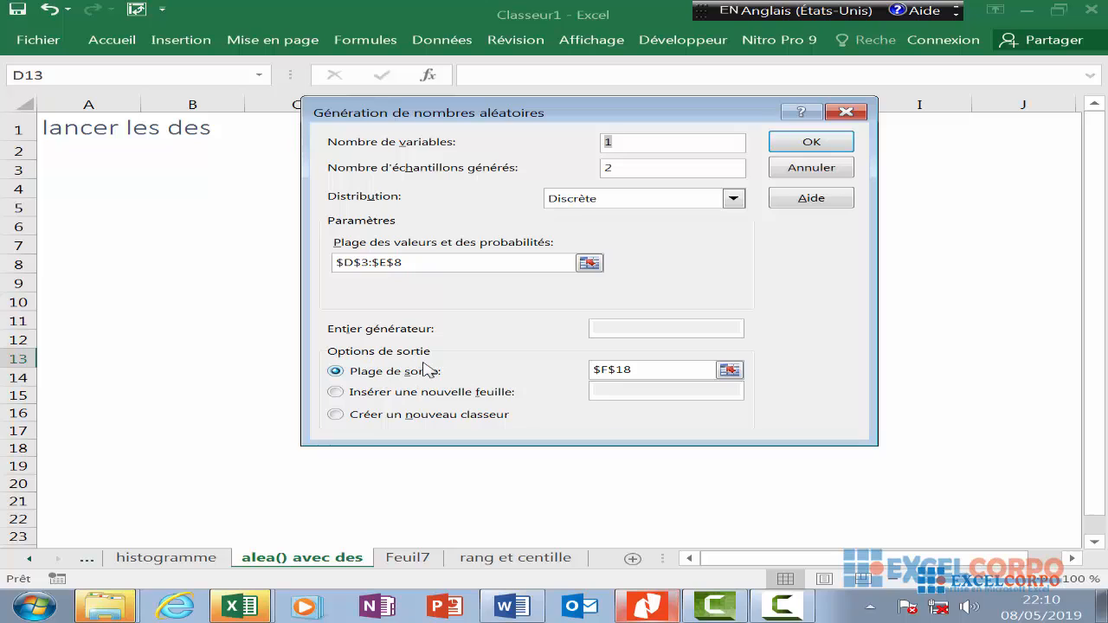
Set the output range to cell $H$2, generate the random dice values and check them in H2:H3.
{"action": "left_click", "coordinate": [639, 370]}
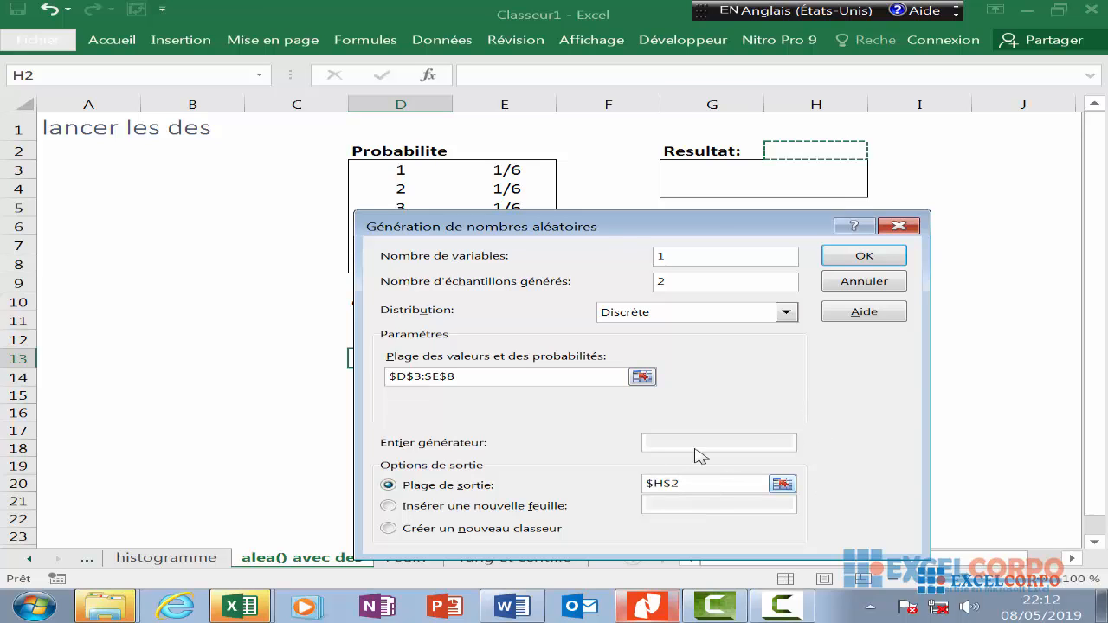
{"action": "left_click", "coordinate": [868, 256]}
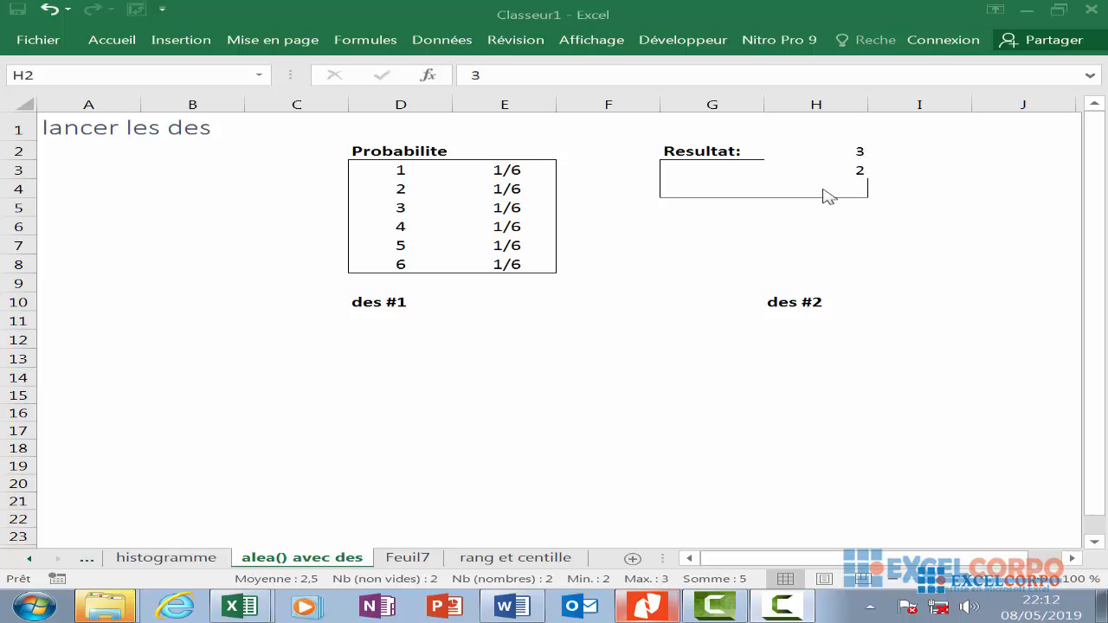
{"action": "left_click_drag", "start_coordinate": [858, 153], "coordinate": [858, 171]}
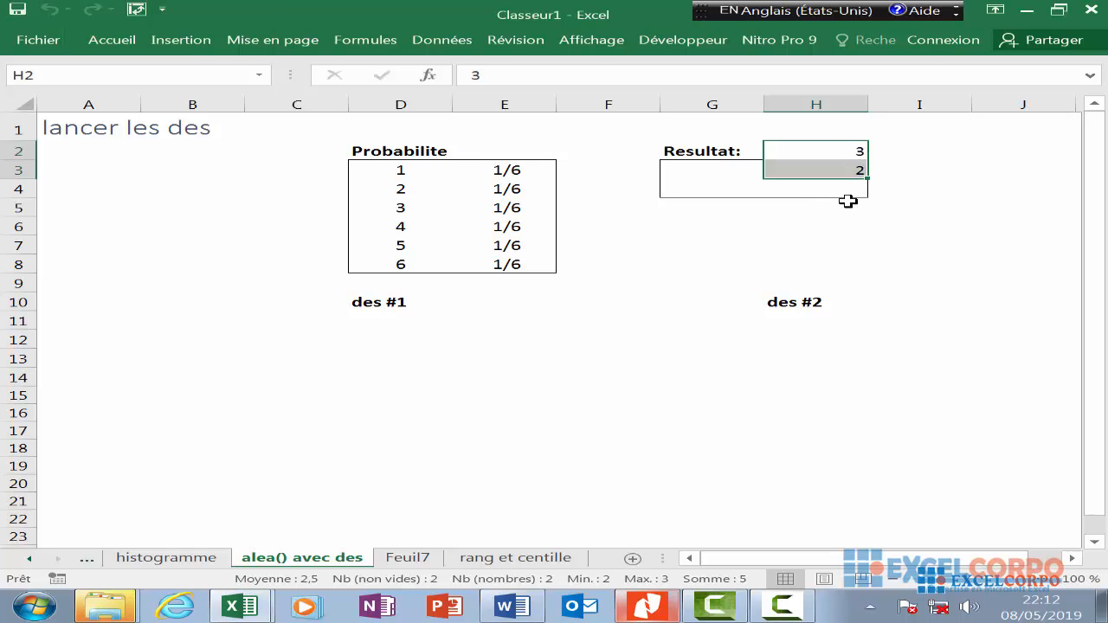
{"action": "left_click", "coordinate": [696, 153]}
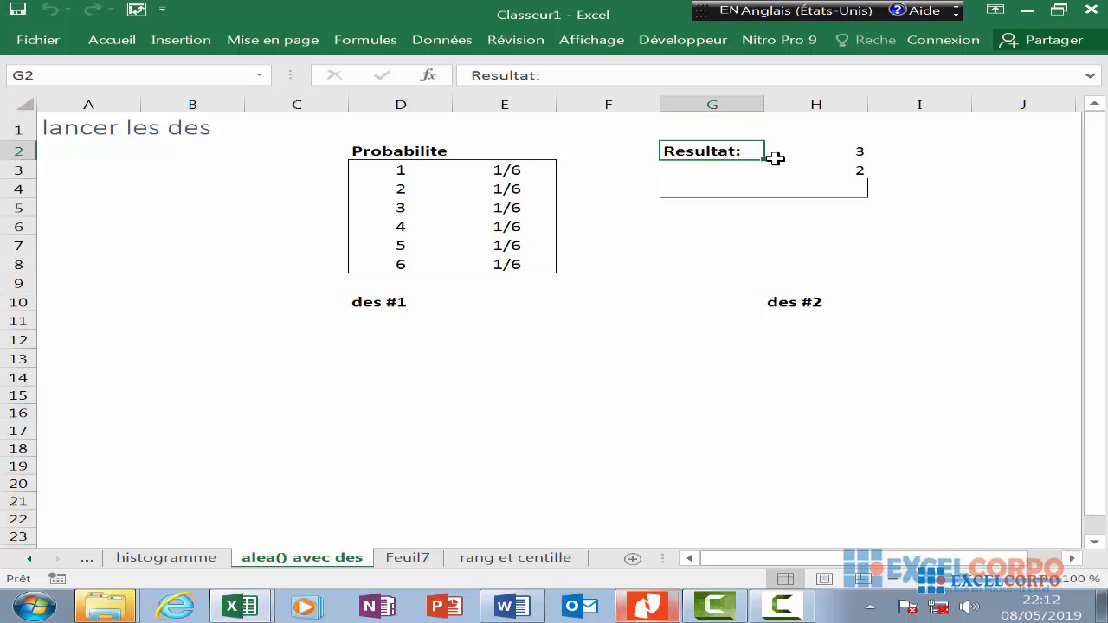
{"action": "left_click", "coordinate": [825, 165]}
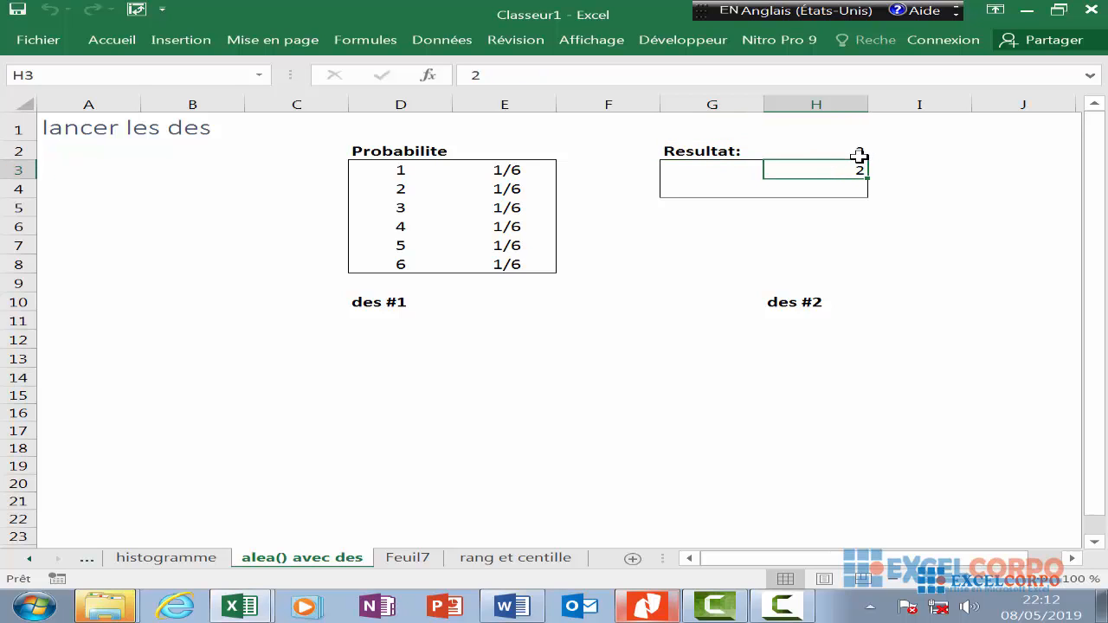
{"action": "left_click", "coordinate": [781, 606]}
{"action": "left_click", "coordinate": [1015, 556]}
Label the dice results by entering "resultat" in cell G1 and "des#1" in cell G2.
{"action": "type", "text": "result"}
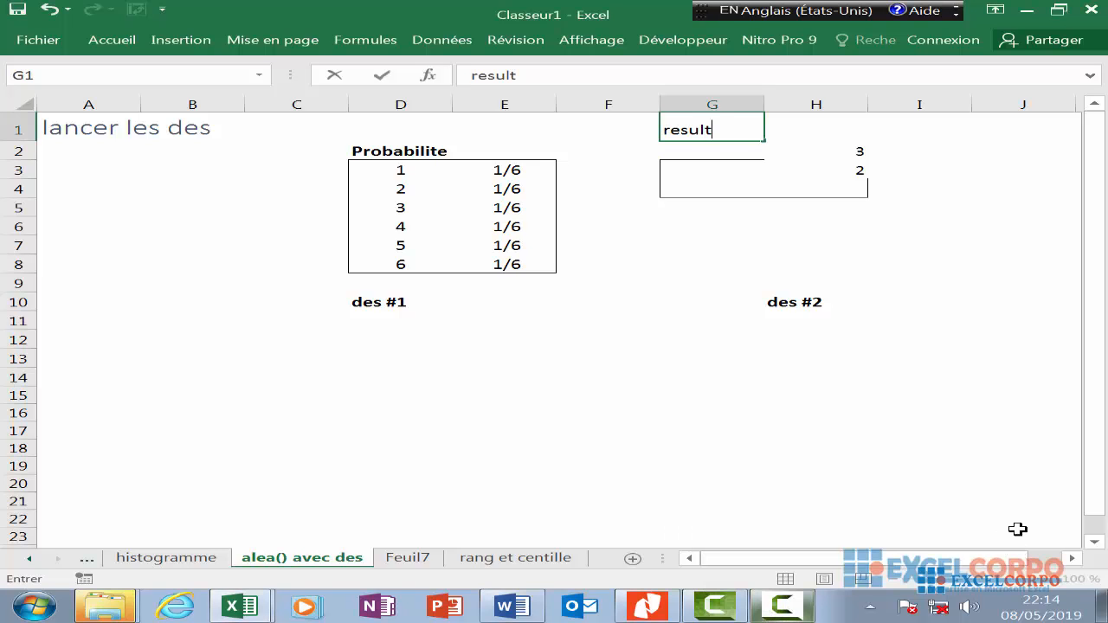
{"action": "type", "text": "at"}
{"action": "left_click", "coordinate": [710, 153]}
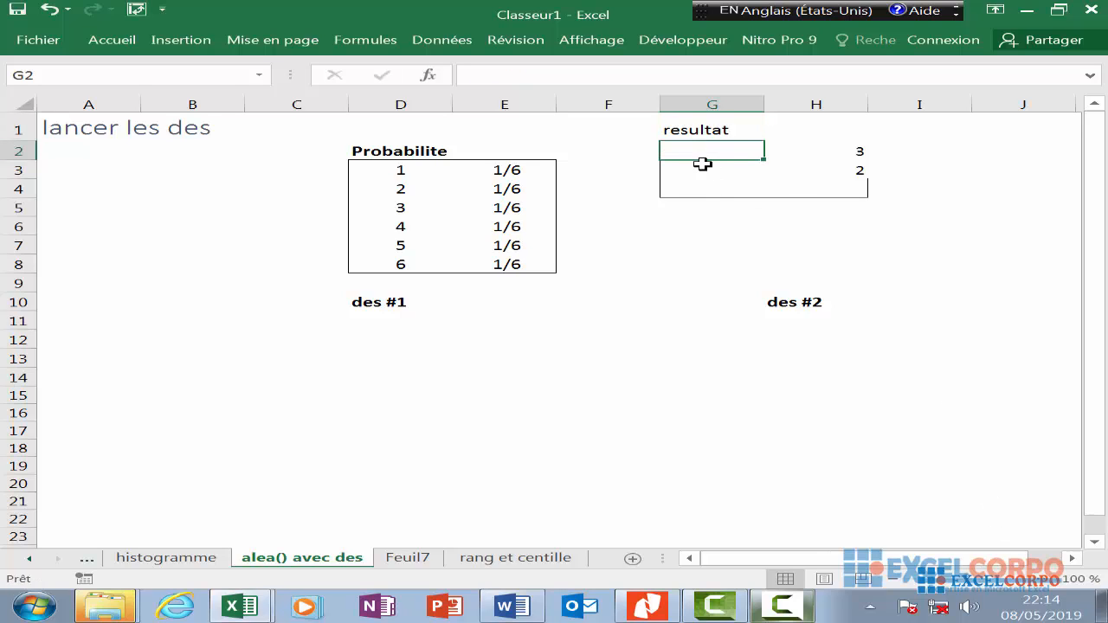
{"action": "type", "text": "de"}
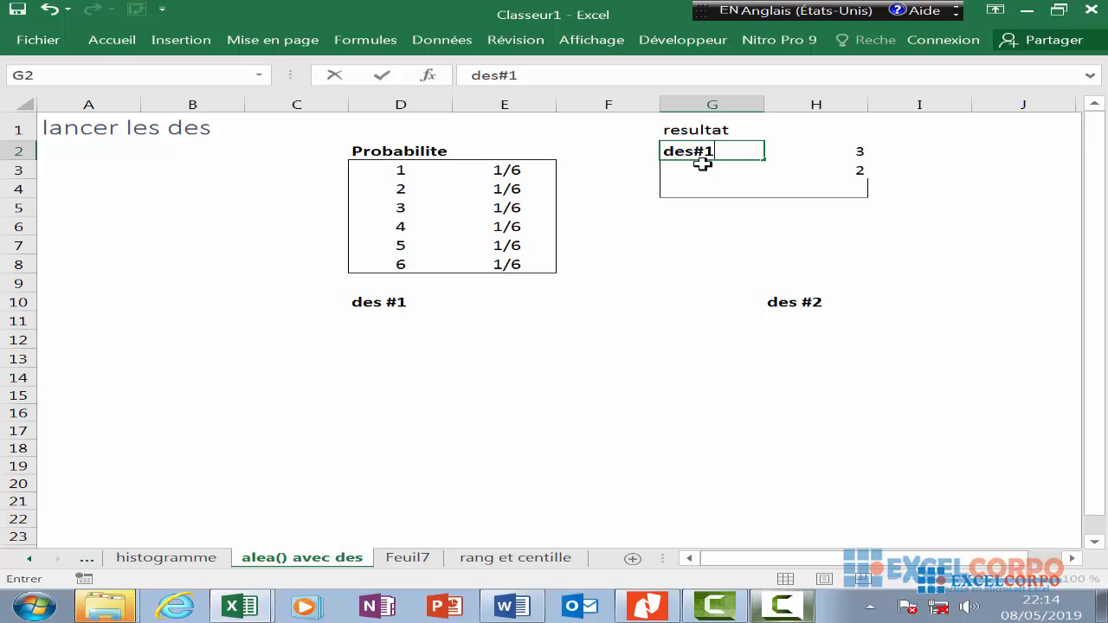
{"action": "type", "text": "s#1"}
{"action": "left_click", "coordinate": [693, 175]}
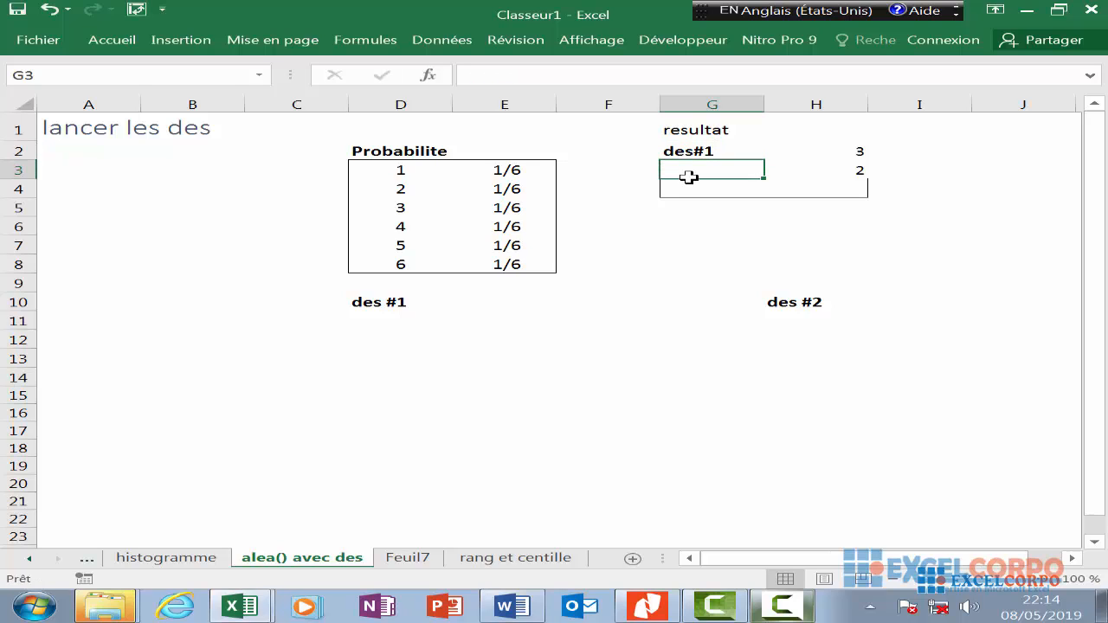
Label the second dice result by entering "des#2" in cell G3.
{"action": "type", "text": "dea"}
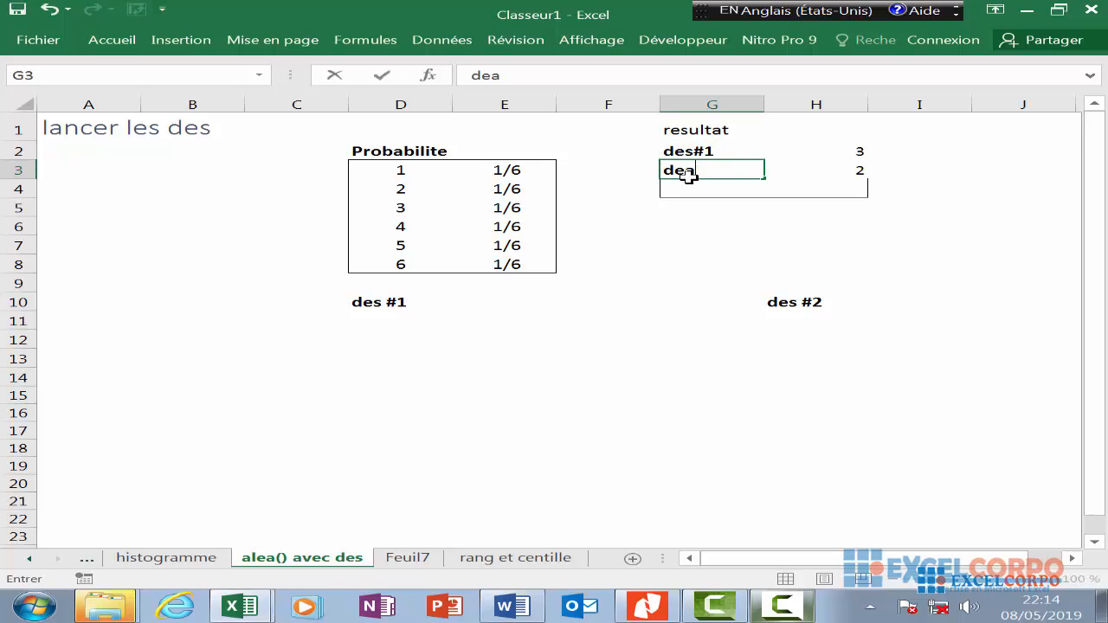
{"action": "type", "text": "s"}
{"action": "type", "text": "$"}
{"action": "type", "text": "#2"}
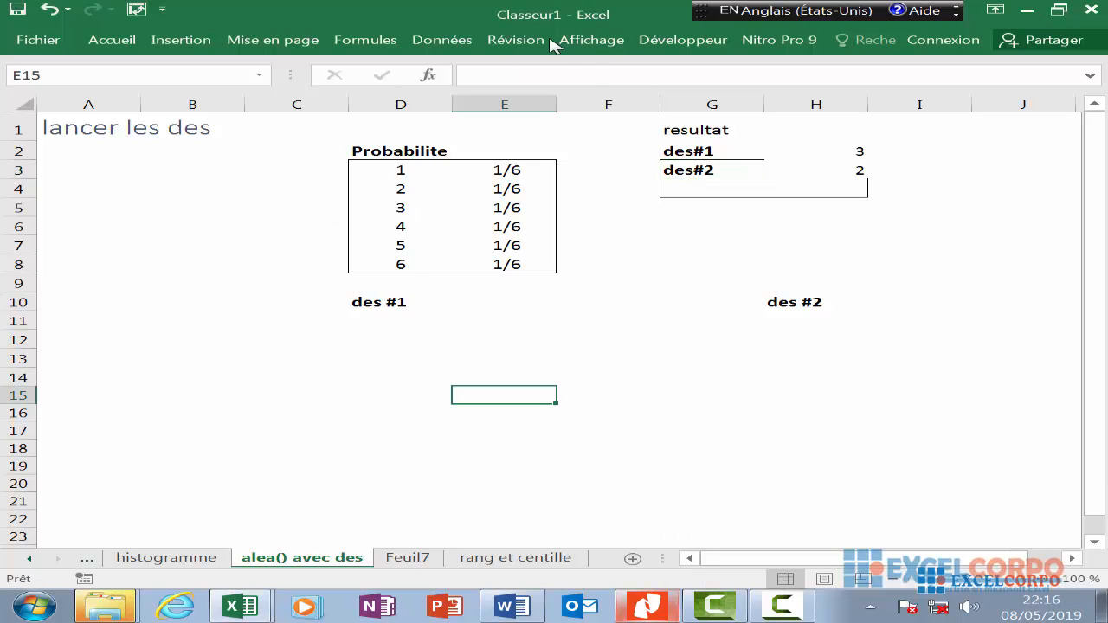
Generate one Discrète random dice value from range $D$3:$E$8 with output range $D$11, under the des #1 heading.
{"action": "left_click", "coordinate": [444, 42]}
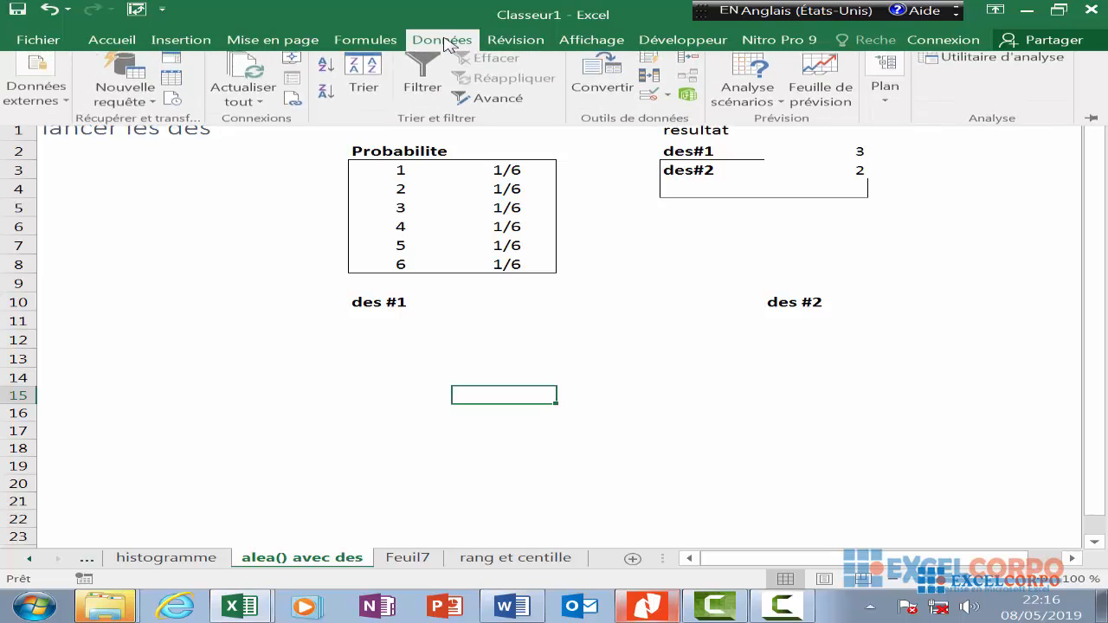
{"action": "left_click", "coordinate": [987, 58]}
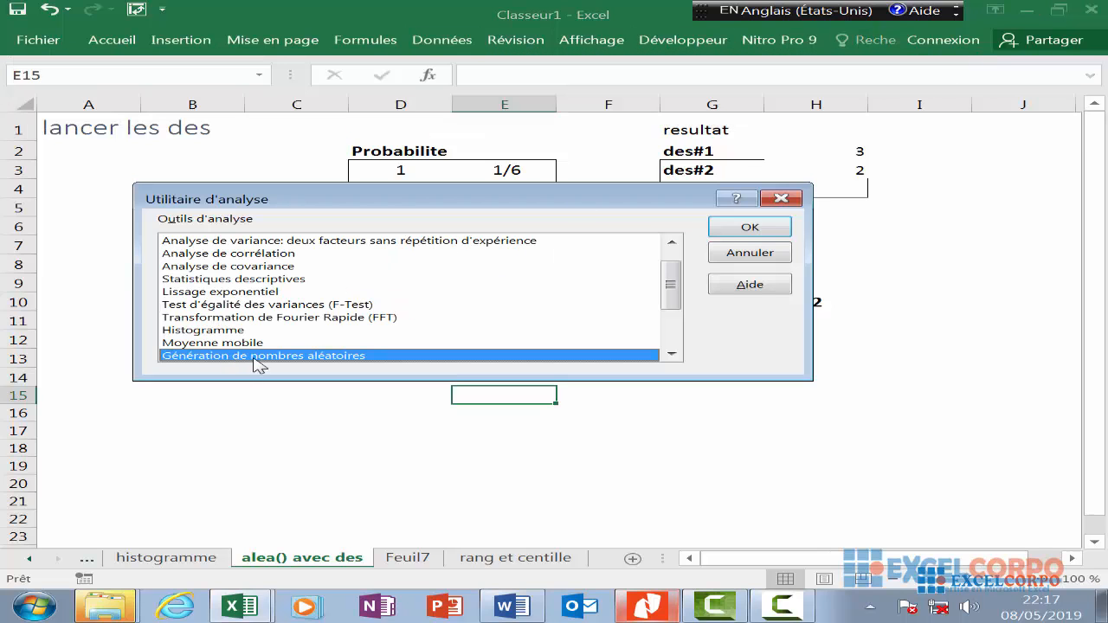
{"action": "left_click", "coordinate": [746, 229]}
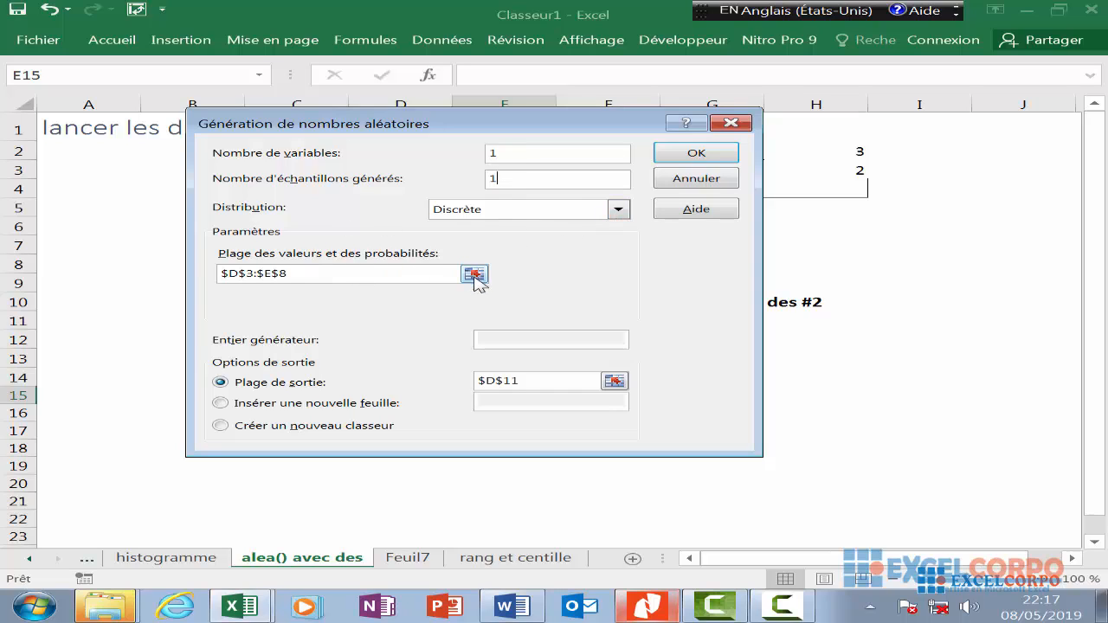
{"action": "left_click", "coordinate": [614, 381]}
{"action": "left_click", "coordinate": [401, 319]}
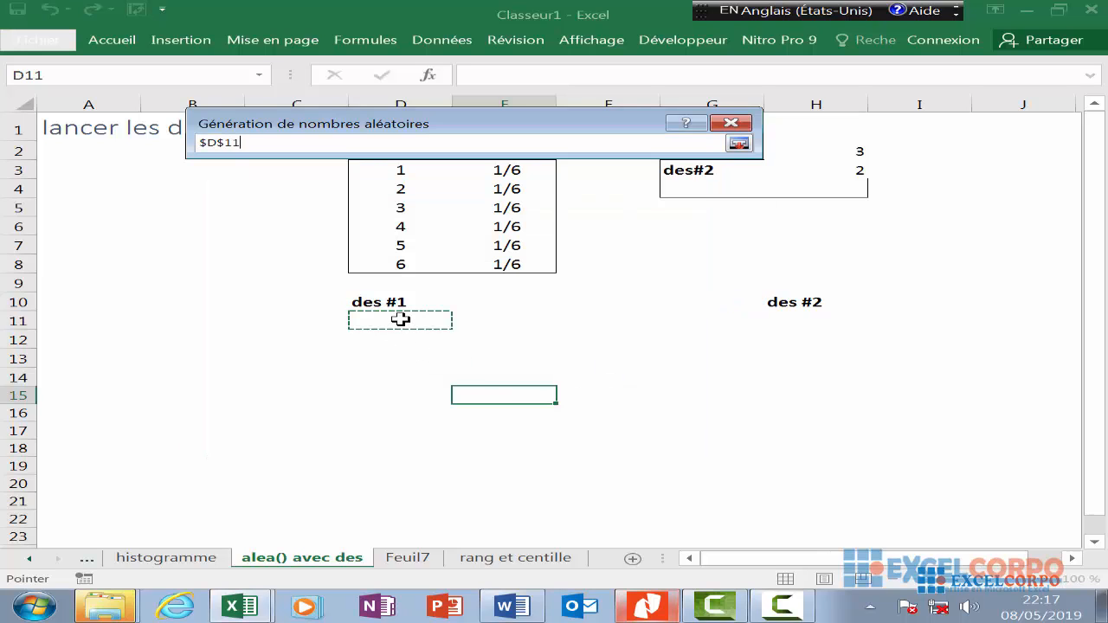
{"action": "left_click", "coordinate": [739, 143]}
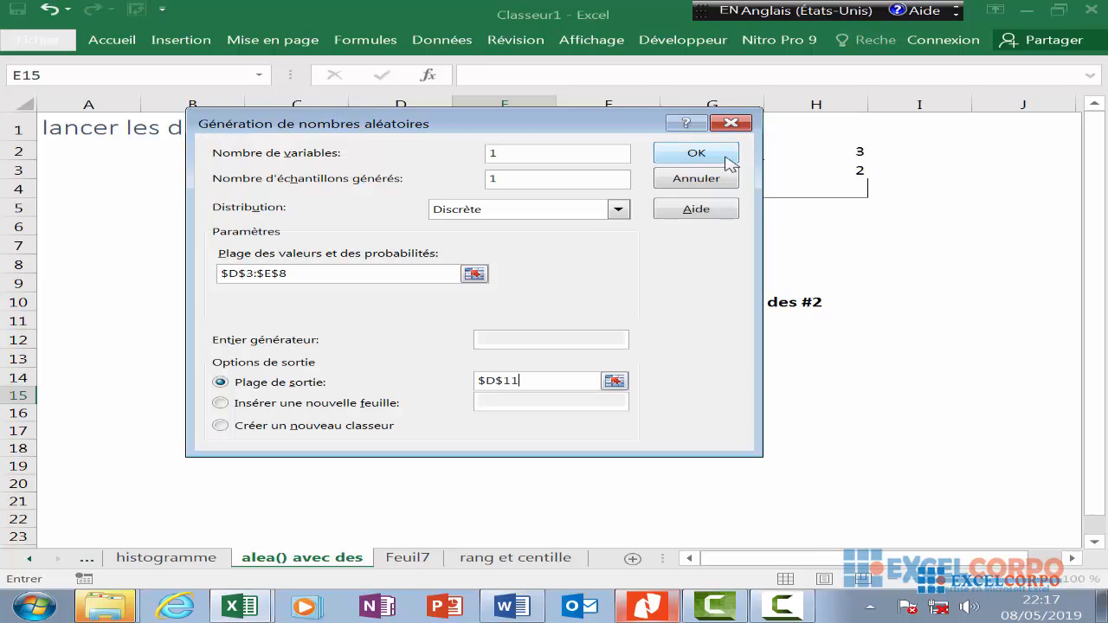
{"action": "left_click", "coordinate": [698, 155]}
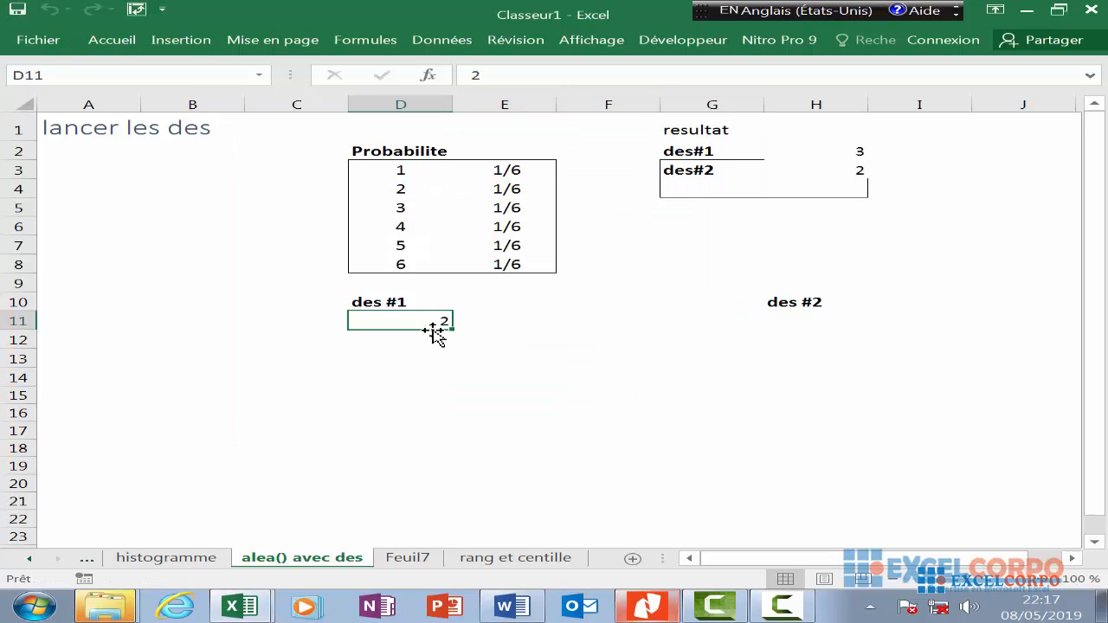
Select cell D12 under the des #1 result and reopen the Génération de nombres aléatoires tool from the data analysis utility.
{"action": "left_click", "coordinate": [431, 355]}
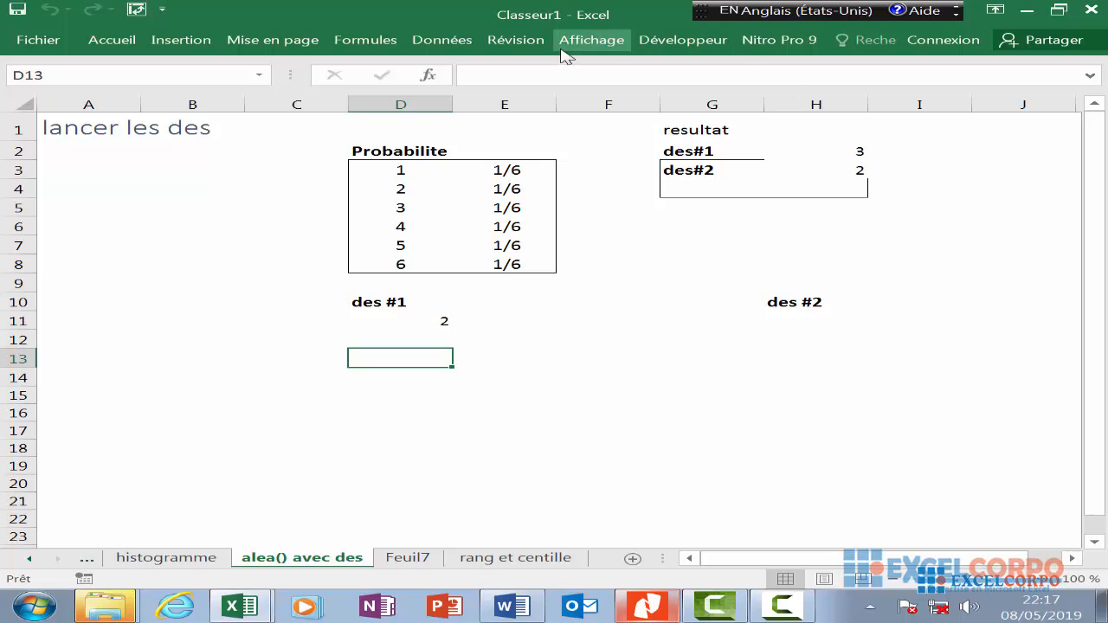
{"action": "left_click", "coordinate": [434, 336]}
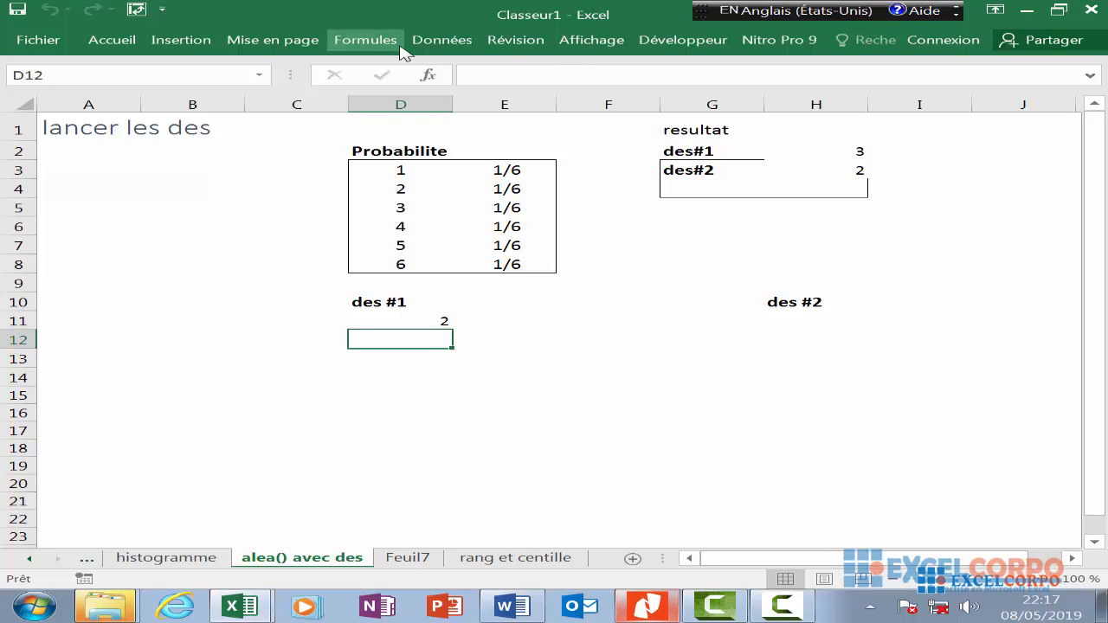
{"action": "left_click", "coordinate": [466, 47]}
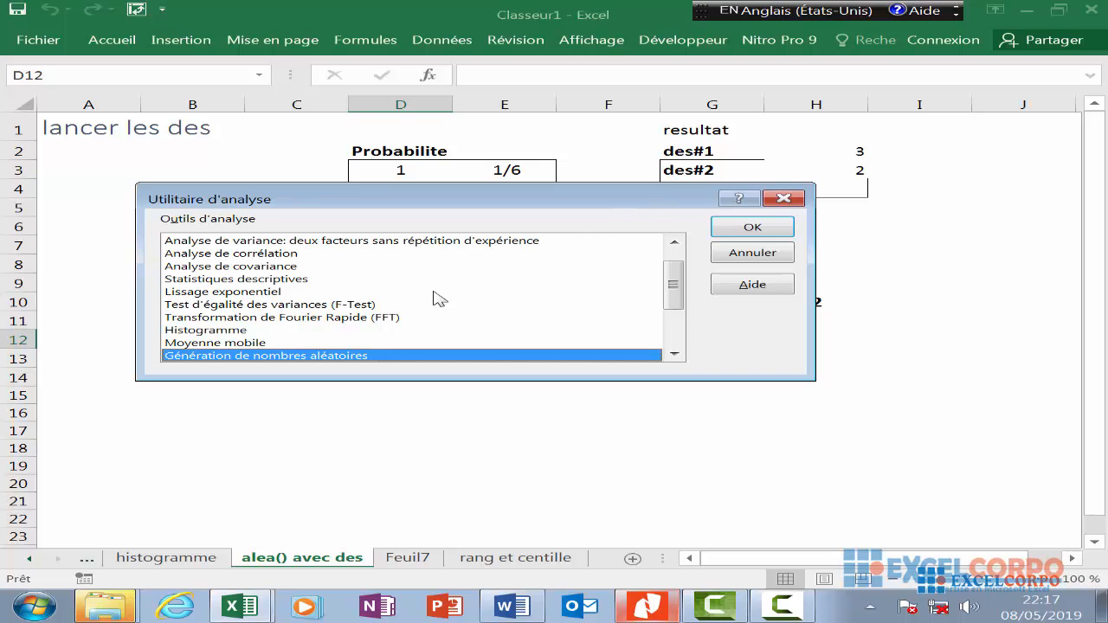
{"action": "left_click", "coordinate": [750, 227]}
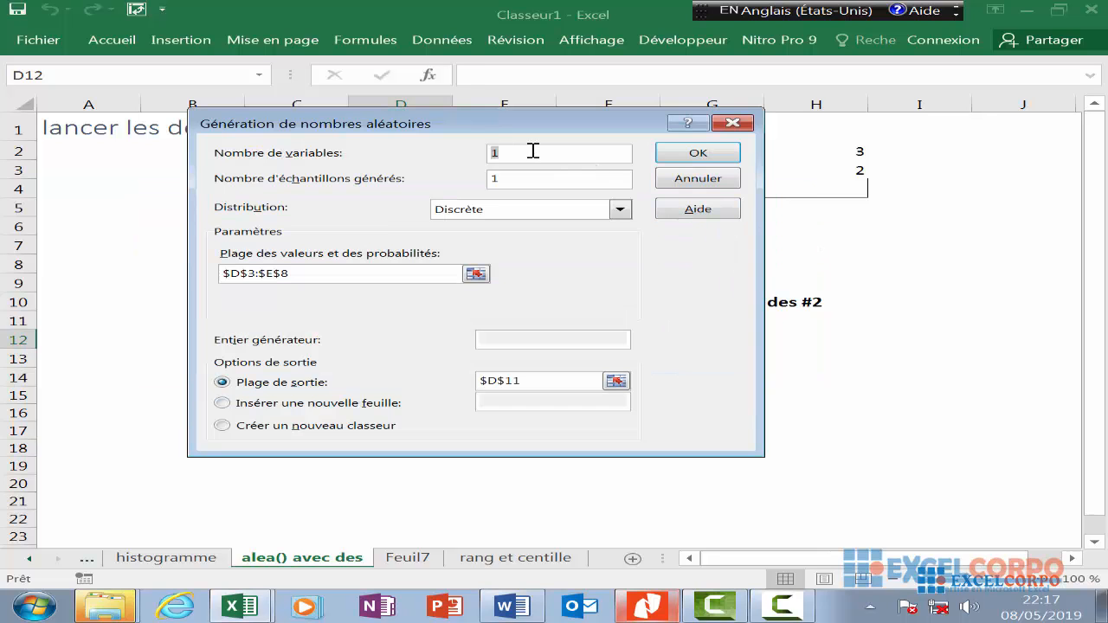